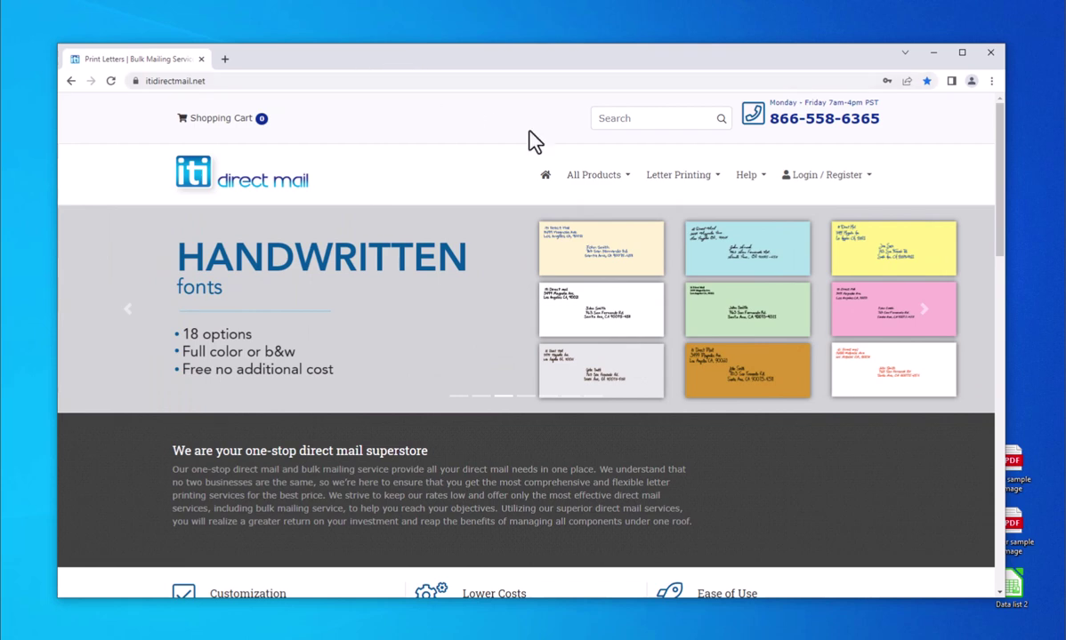
Open the Mail merged letters & mailing product page from the Letter Printing menu
mouse_move(680, 185)
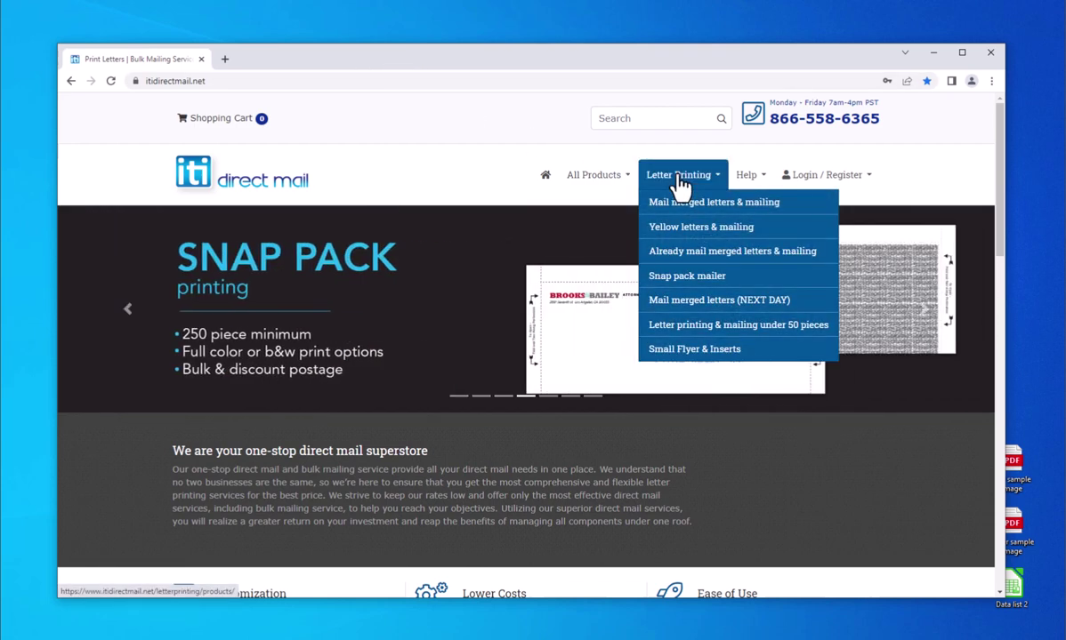
click(682, 204)
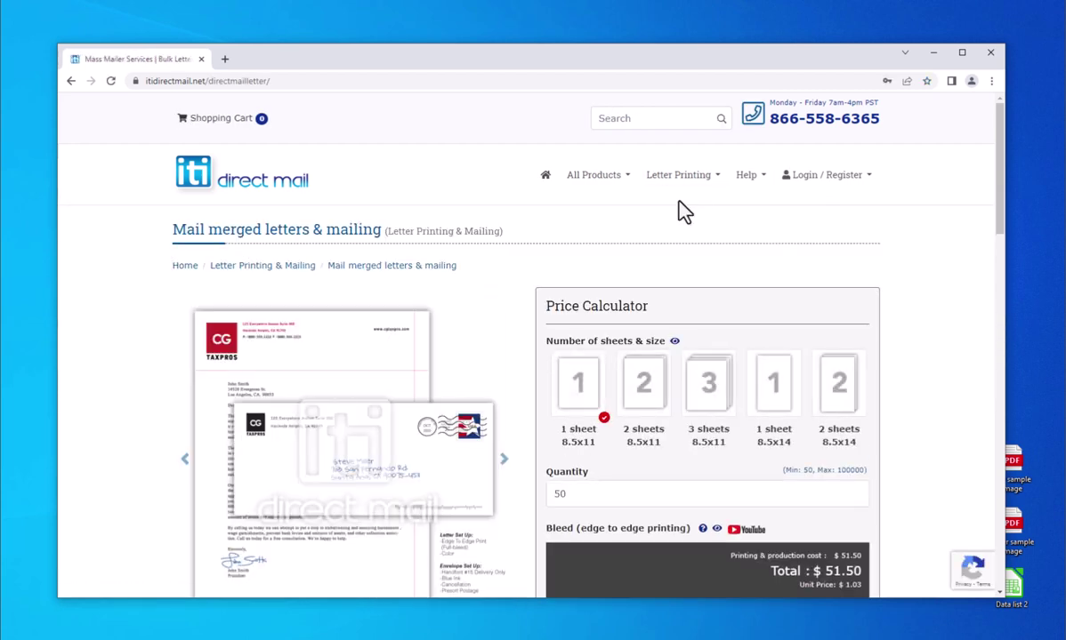
scroll(898, 272, down, 2)
scroll(900, 269, down, 2)
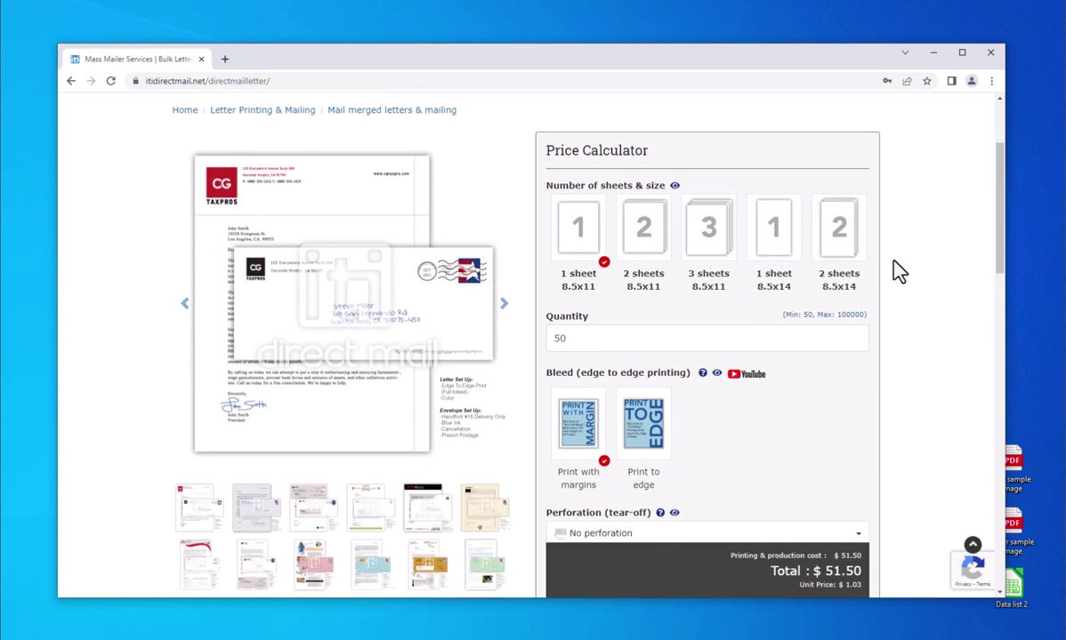
drag(1004, 248, 959, 157)
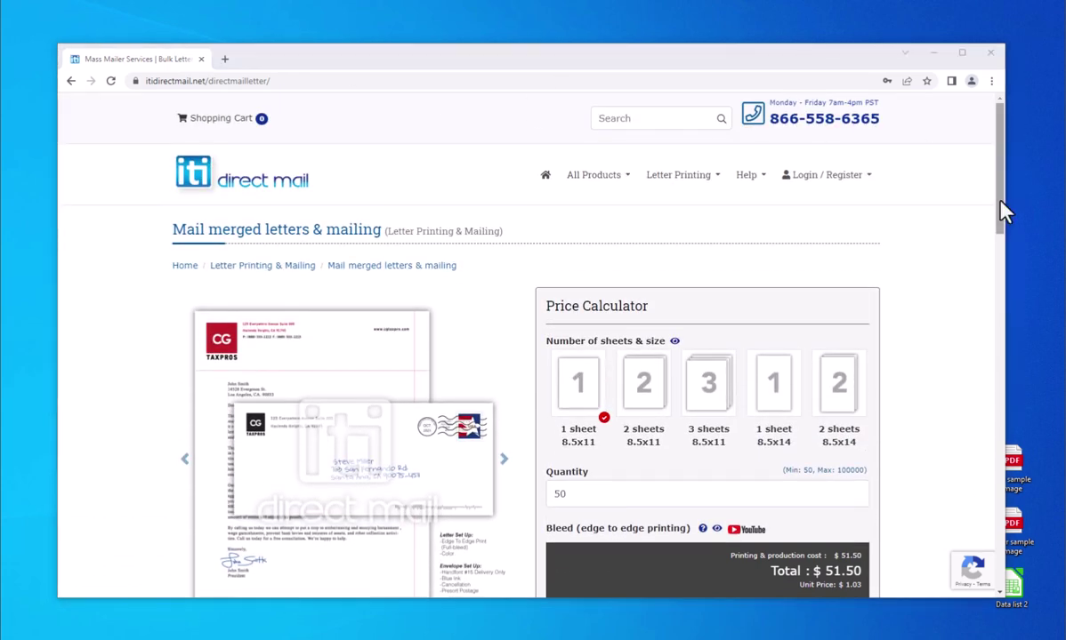
drag(1002, 211, 1003, 242)
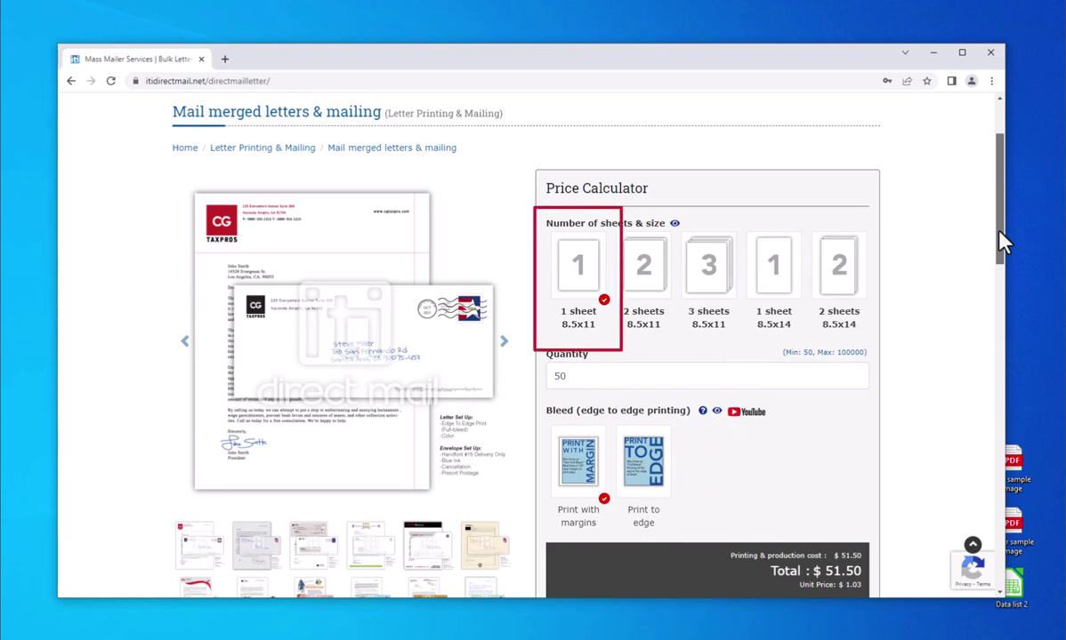
drag(1002, 242, 1005, 309)
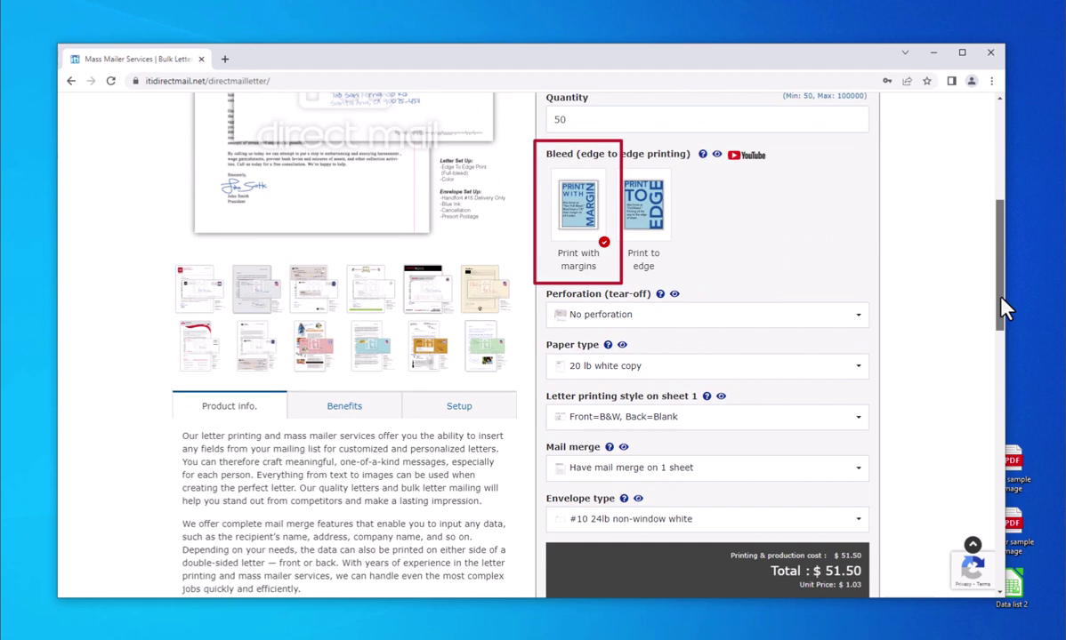
drag(1005, 308, 1003, 345)
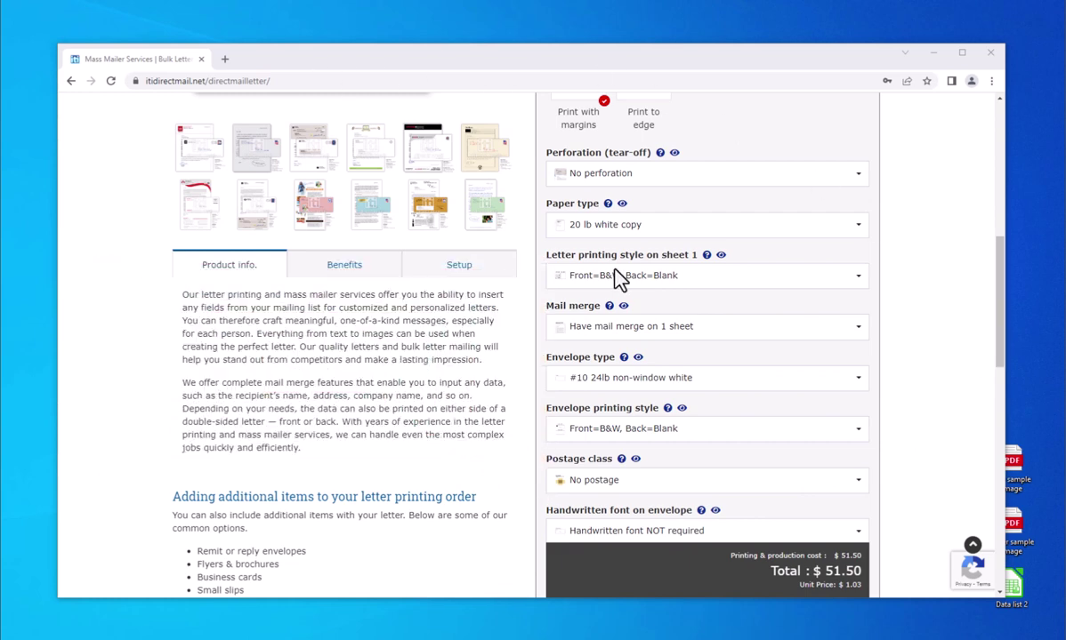
drag(1000, 367, 999, 316)
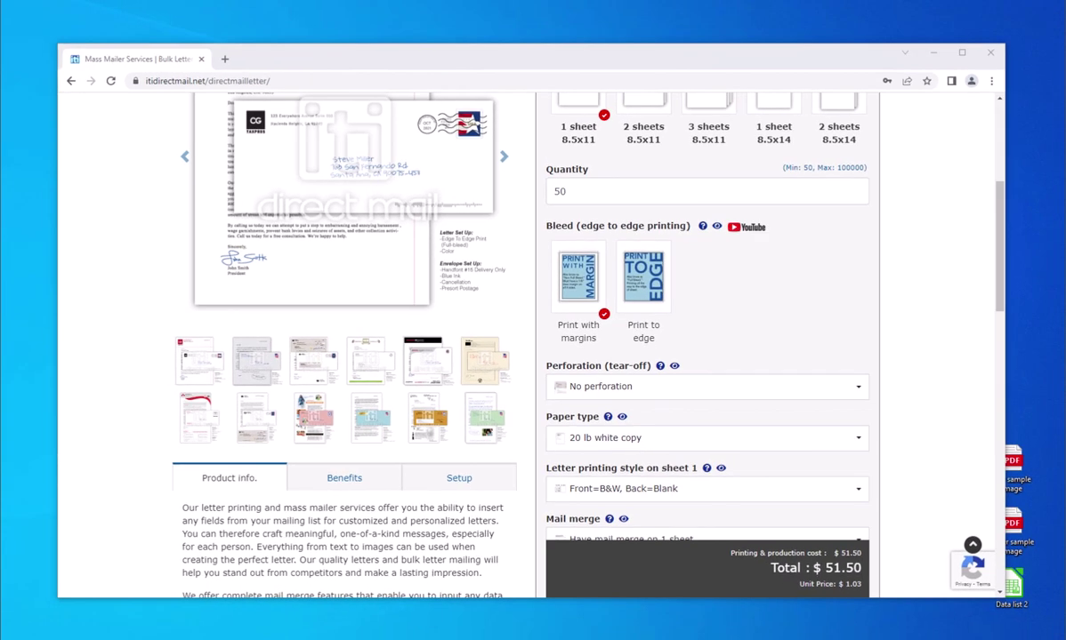
drag(1007, 293, 1001, 214)
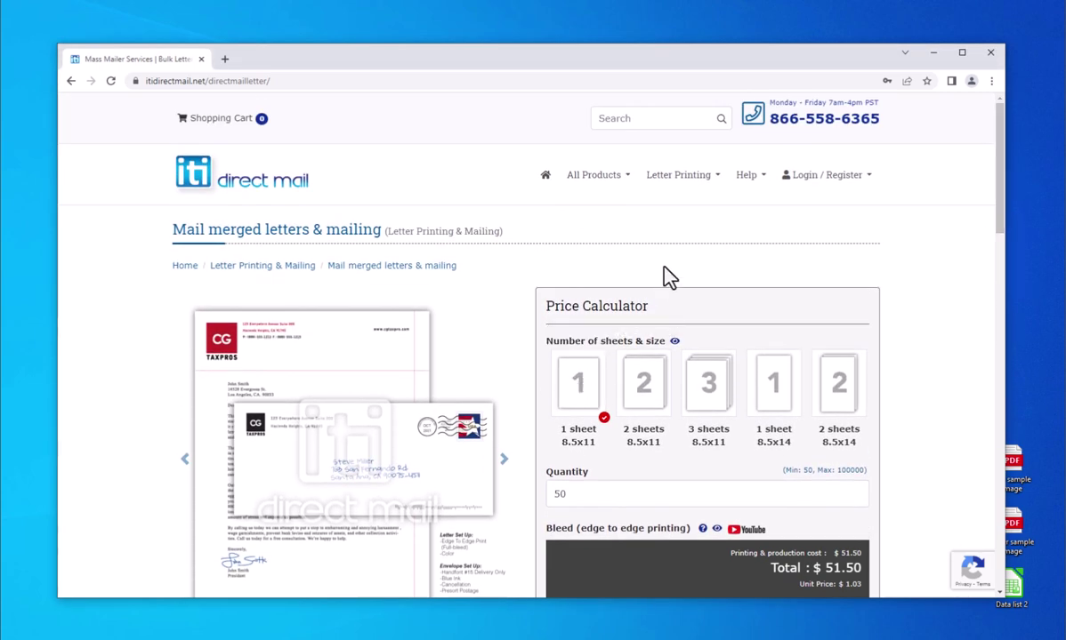
scroll(785, 279, down, 3)
Change the quantity from 50 to 699, bringing the total to $192.24
double_click(592, 380)
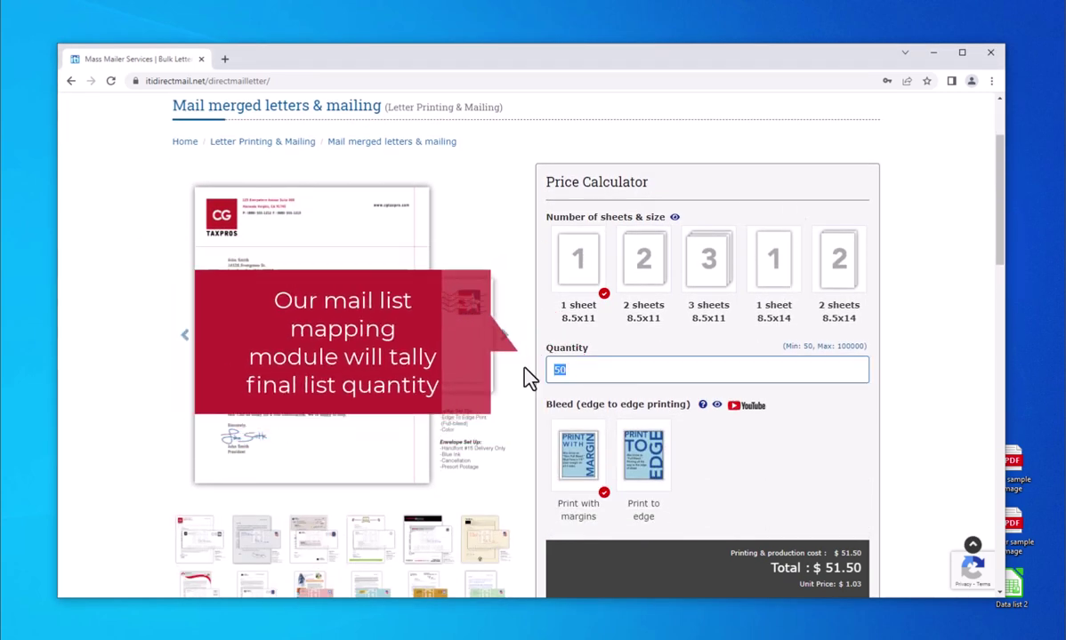
text(699)
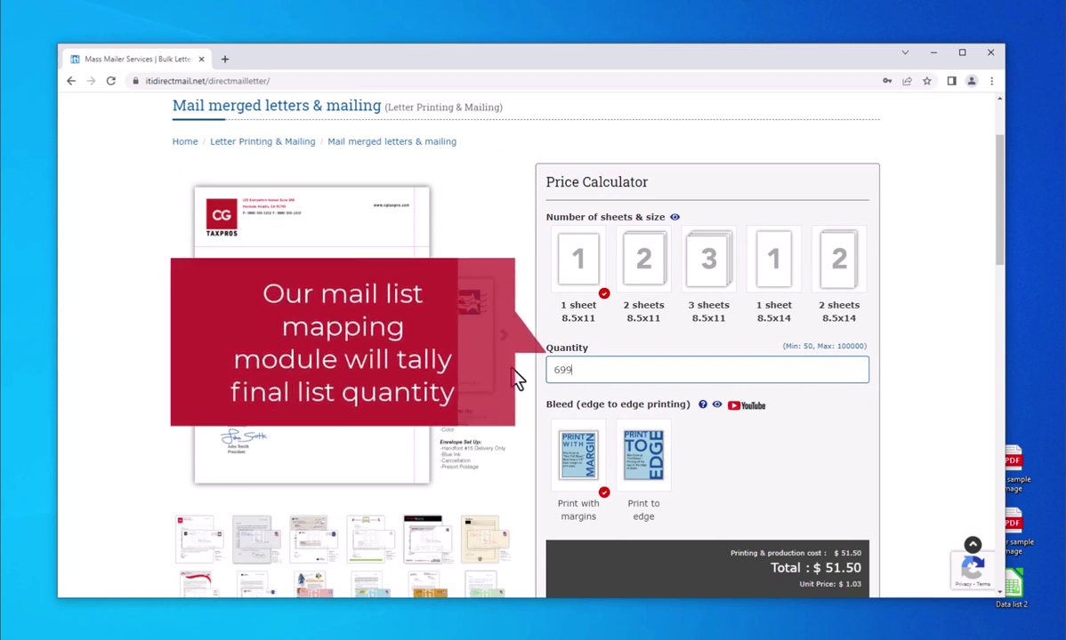
click(913, 351)
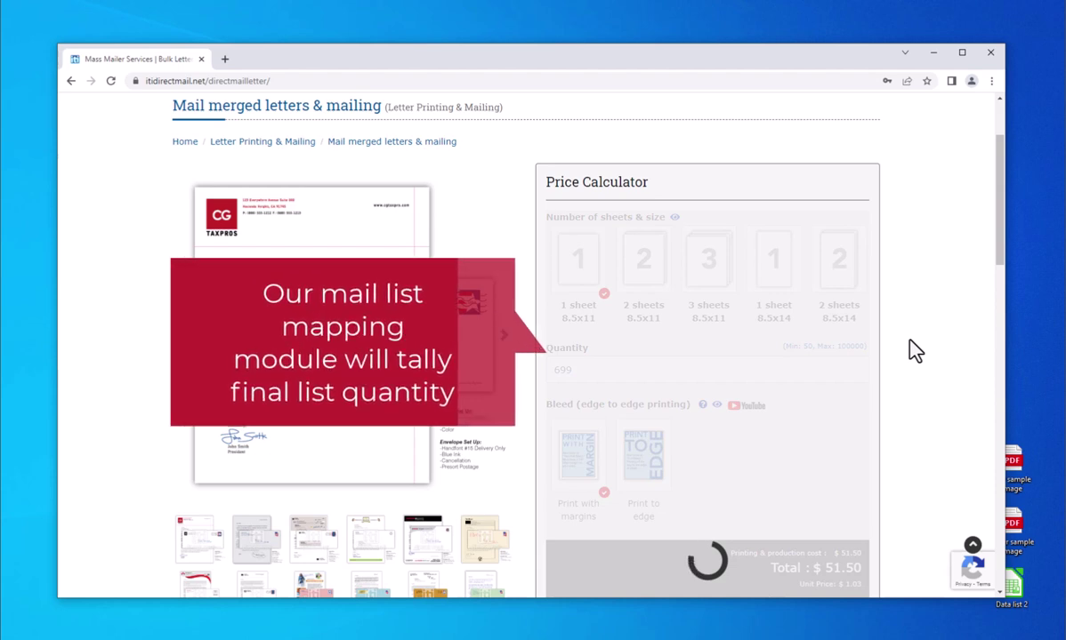
scroll(913, 350, down, 1)
scroll(913, 351, down, 1)
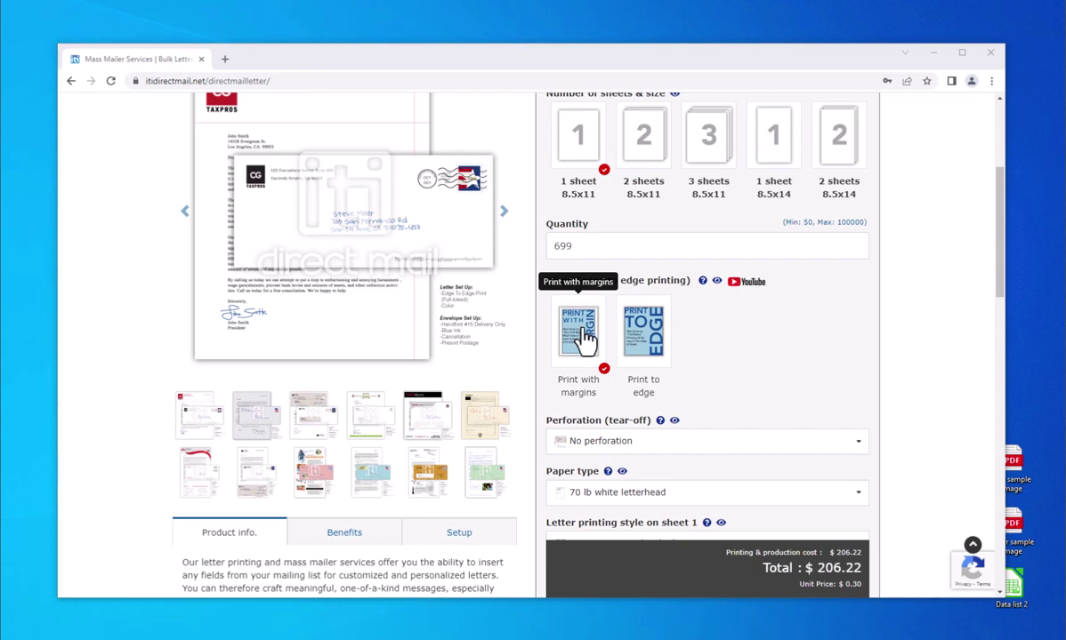
Preview the Bleed options, including the print-to-edge example
click(717, 283)
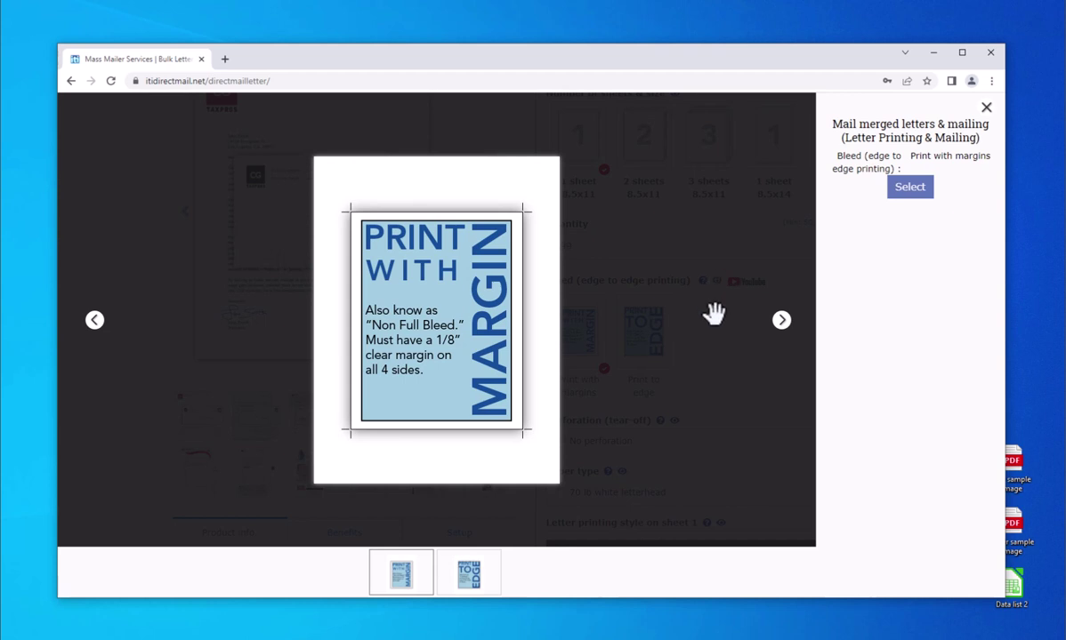
click(781, 321)
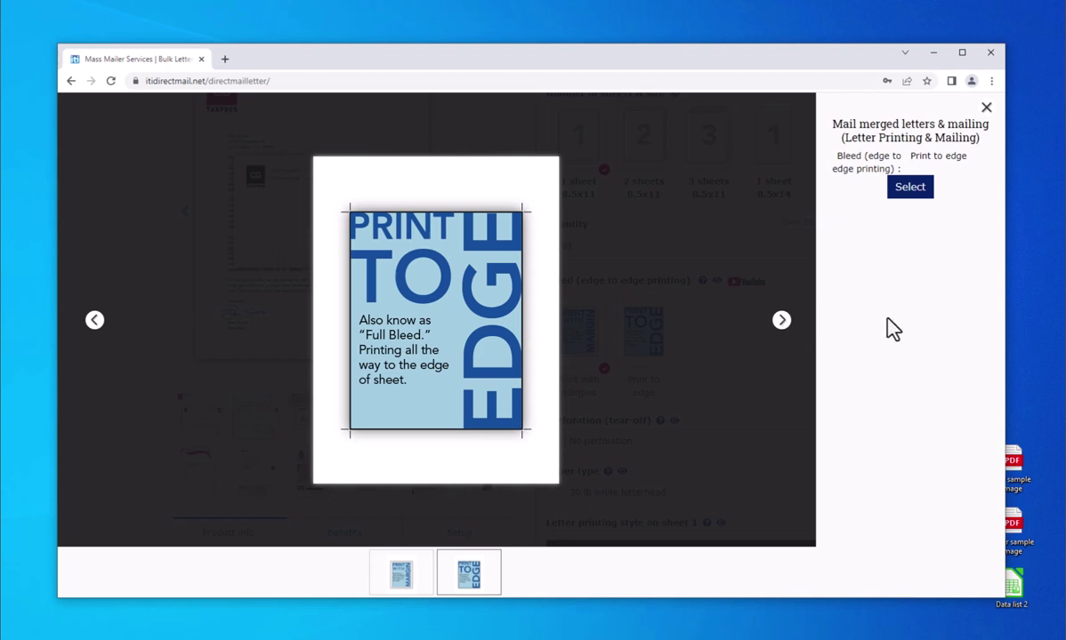
click(986, 110)
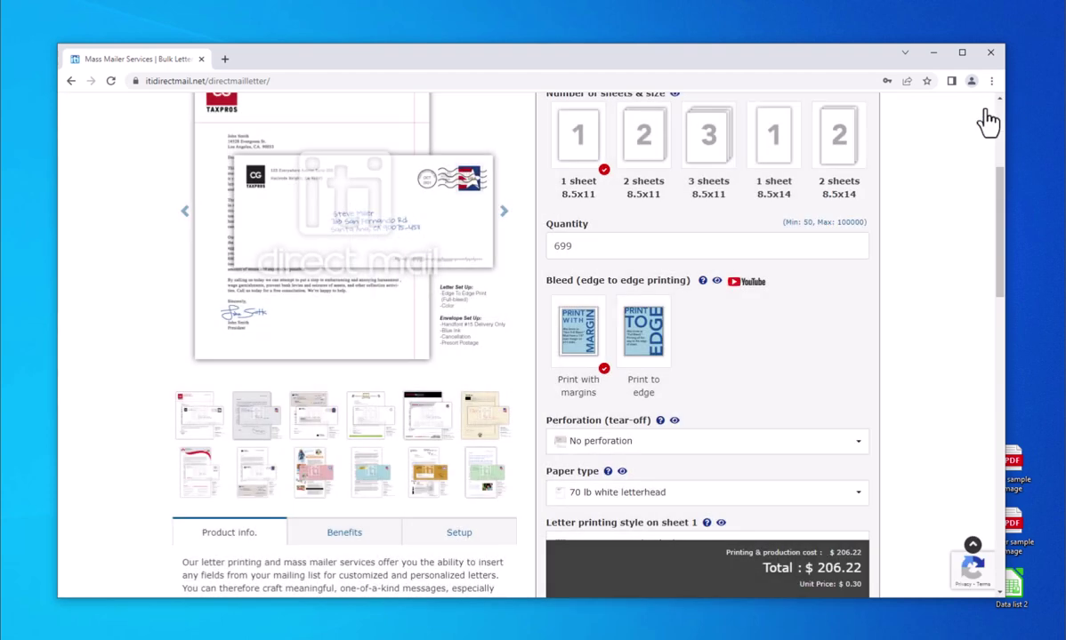
click(1034, 411)
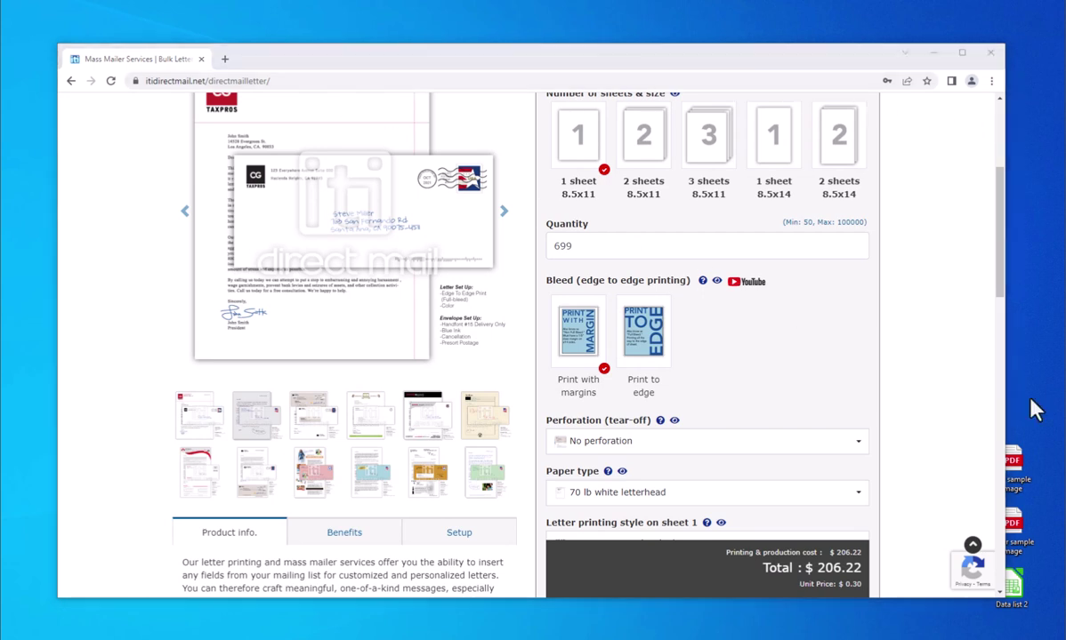
Keep no perforation after previewing the perforated sheet example
click(851, 447)
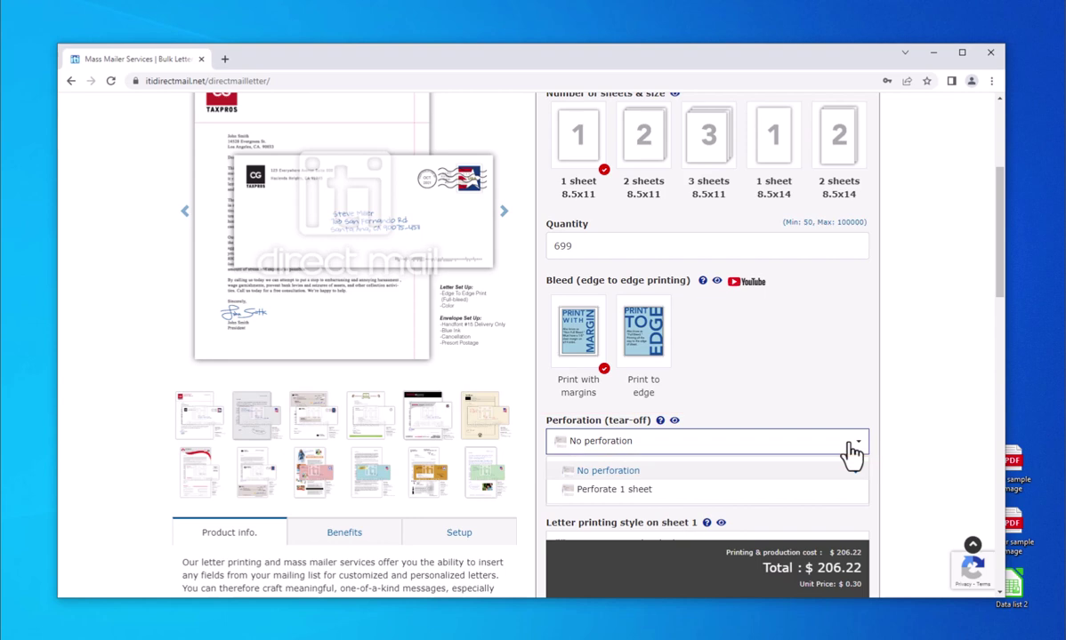
click(851, 449)
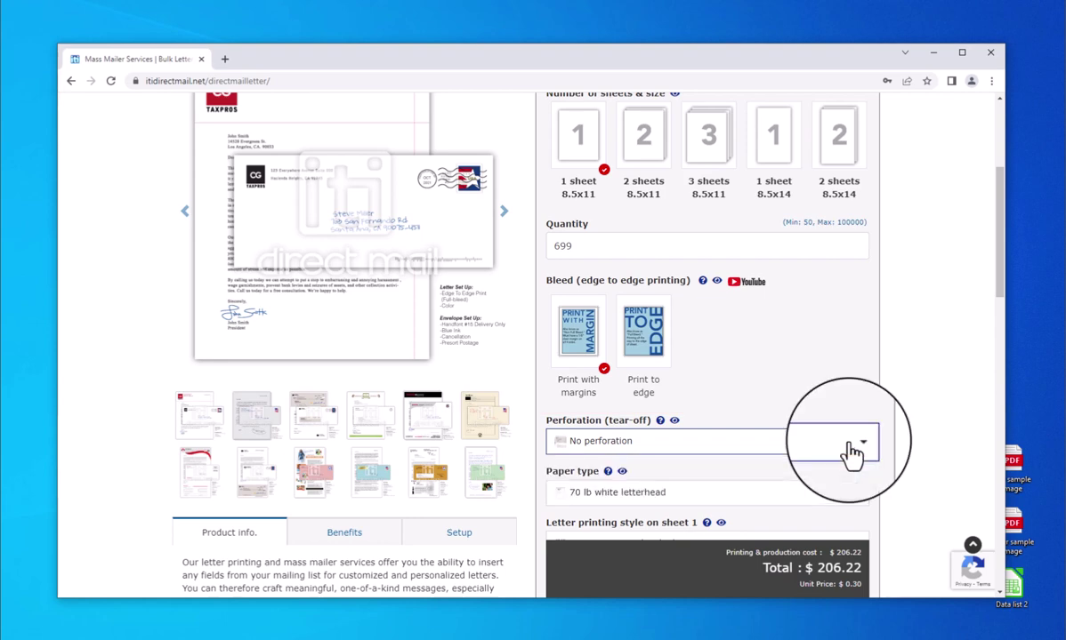
click(674, 422)
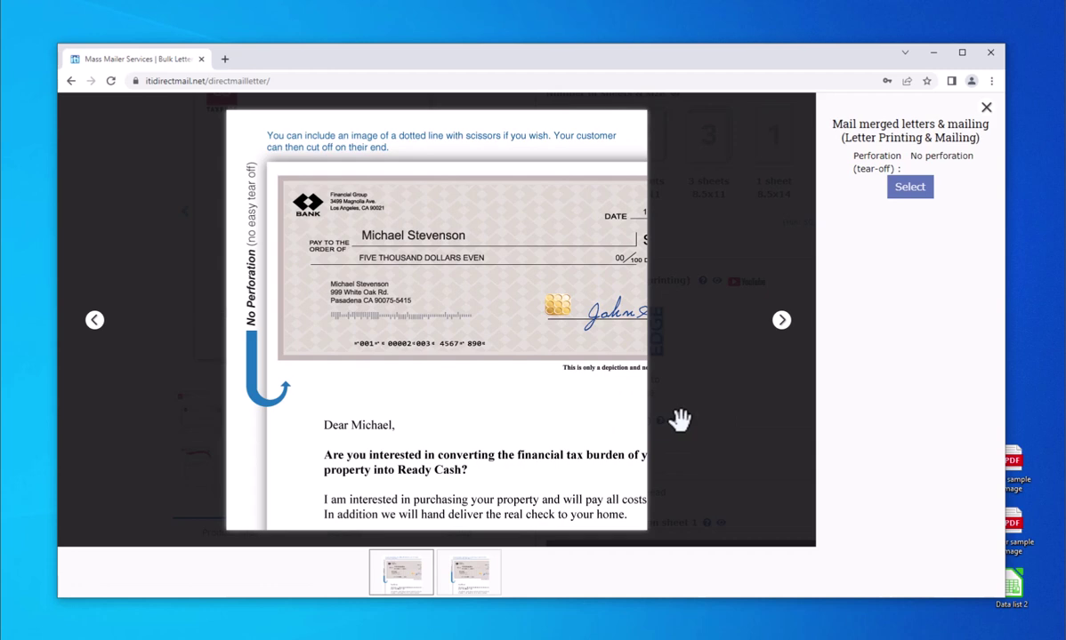
click(781, 322)
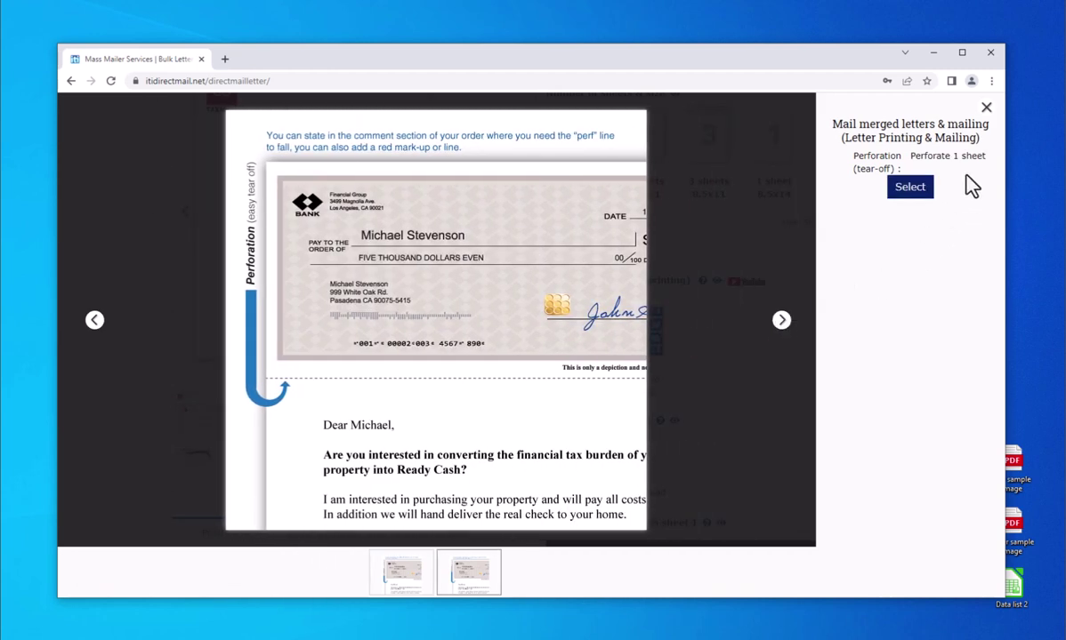
click(986, 108)
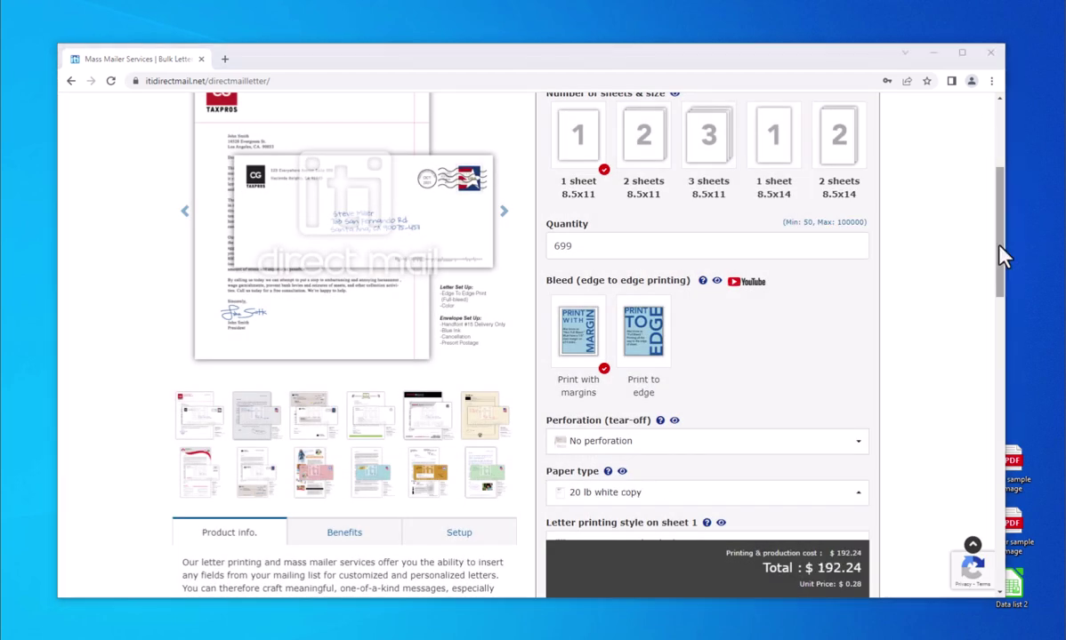
drag(999, 254, 999, 304)
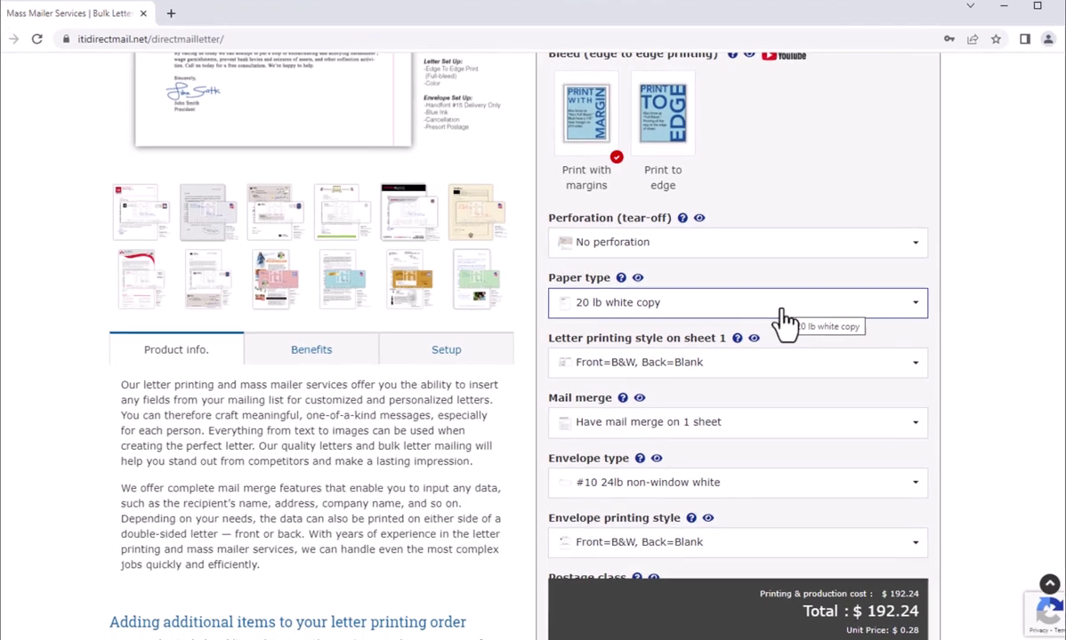
click(746, 311)
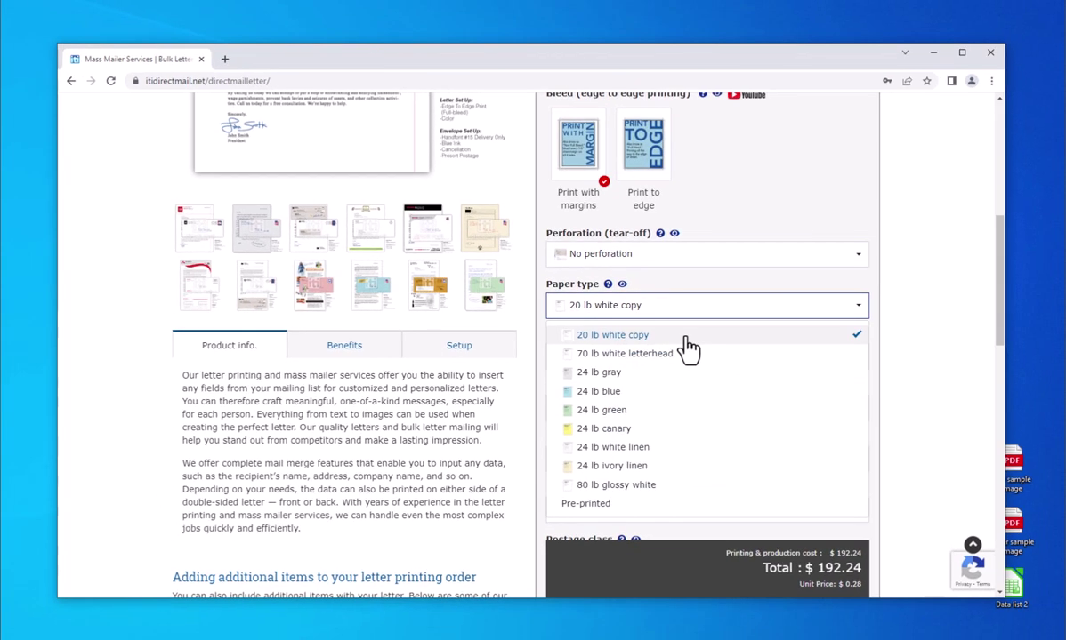
click(730, 338)
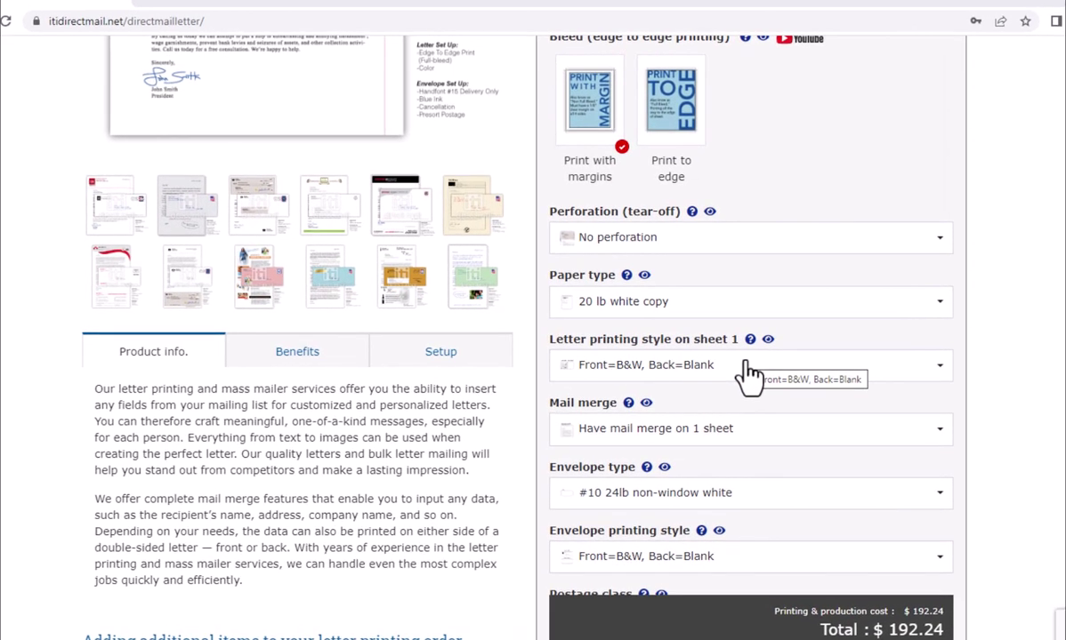
click(707, 361)
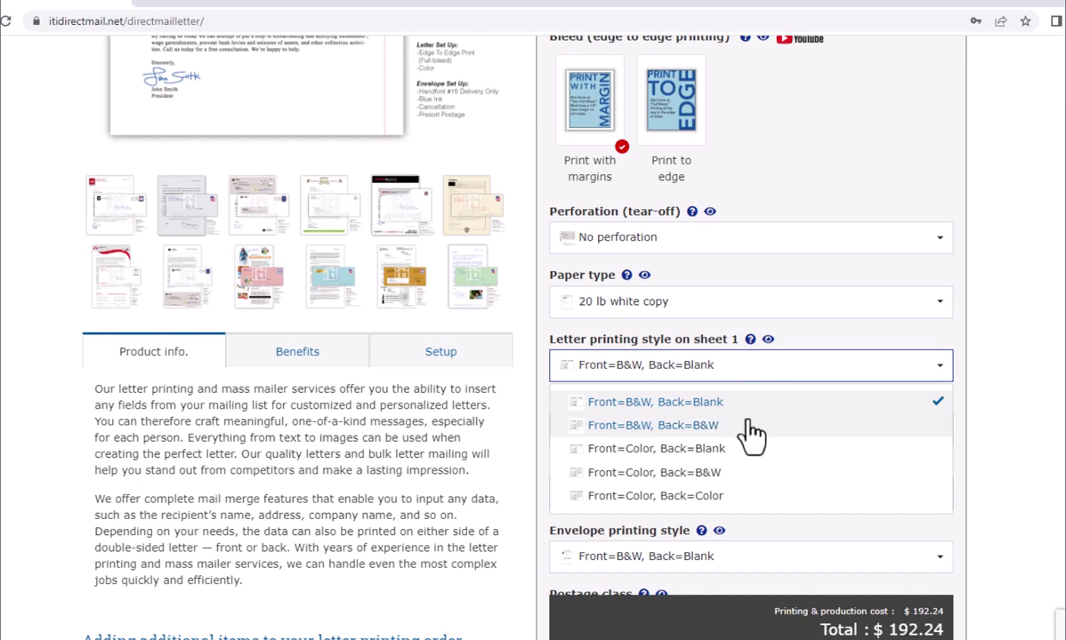
click(1053, 403)
scroll(1053, 403, up, 3)
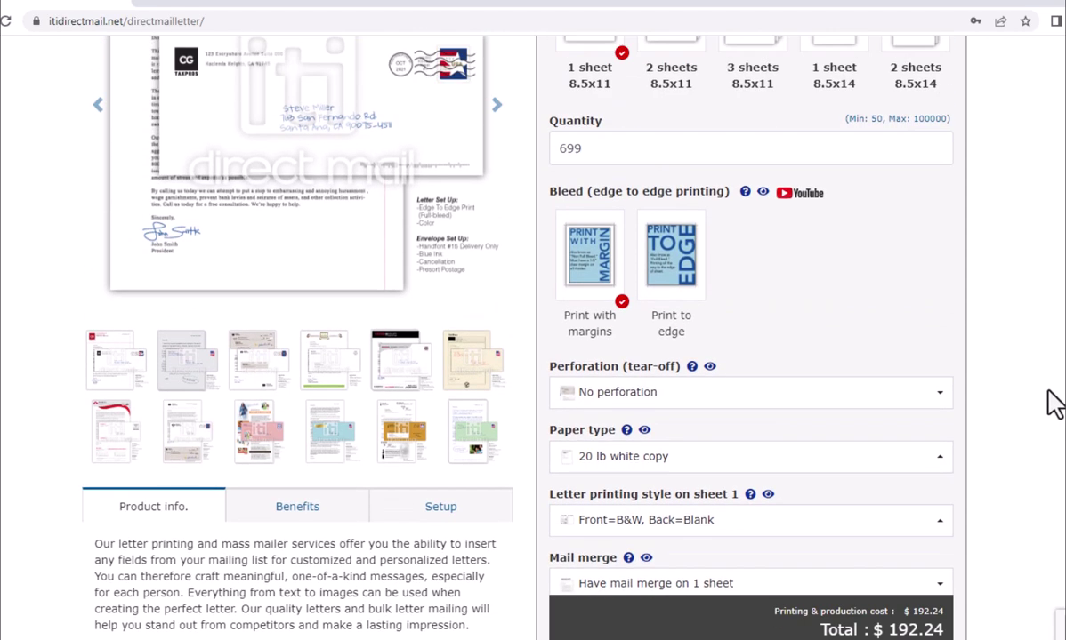
Use two 8.5x11 sheets per letter, both printing Front=B&W, Back=Blank
click(693, 106)
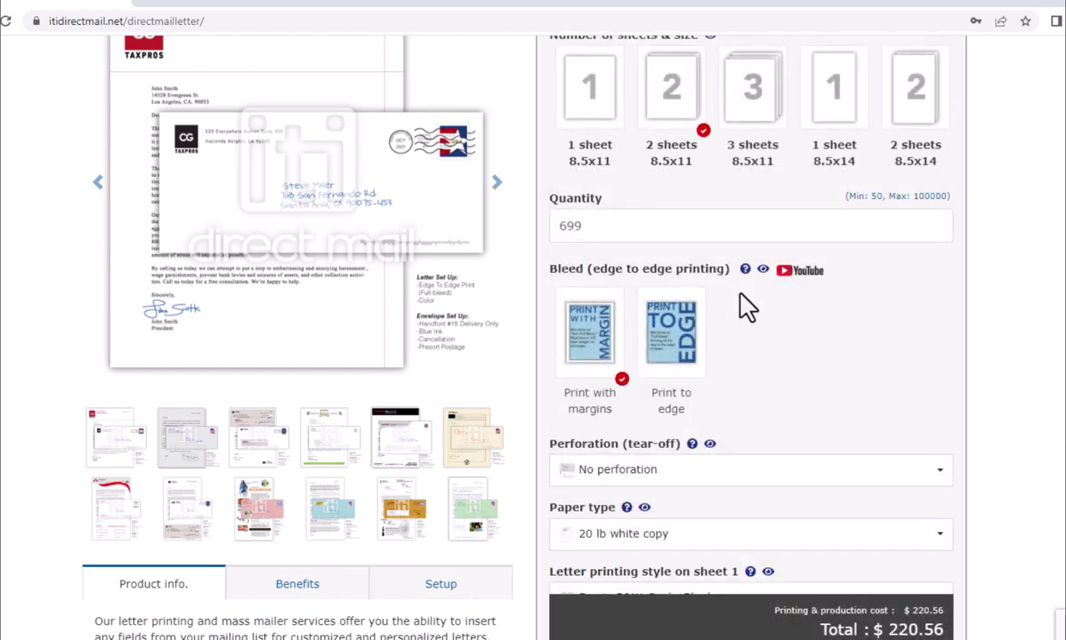
scroll(761, 310, down, 3)
scroll(760, 309, down, 1)
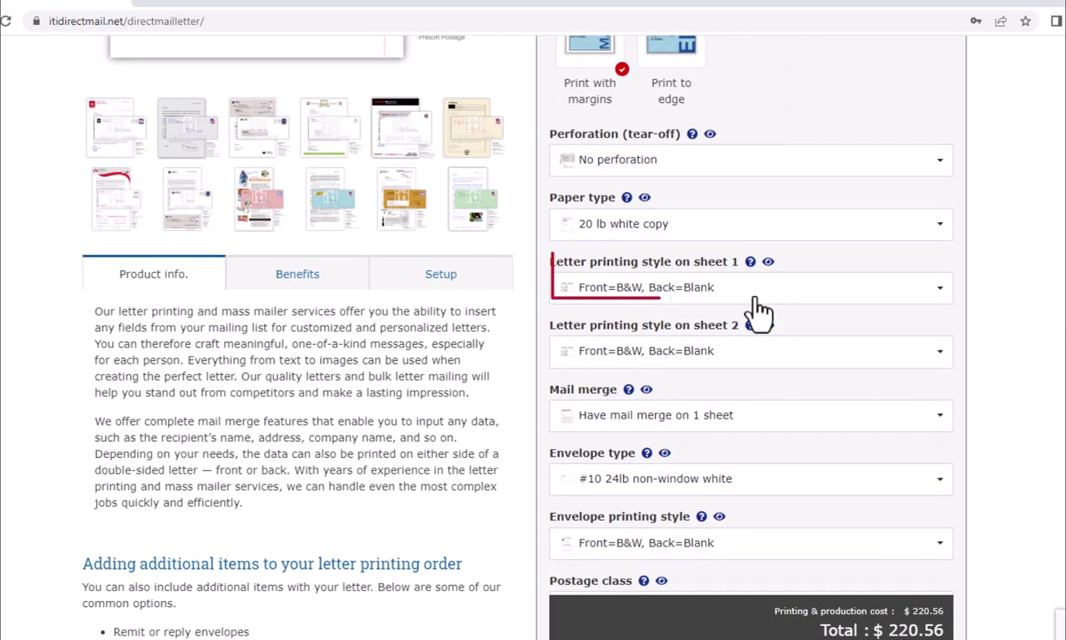
click(678, 293)
click(676, 299)
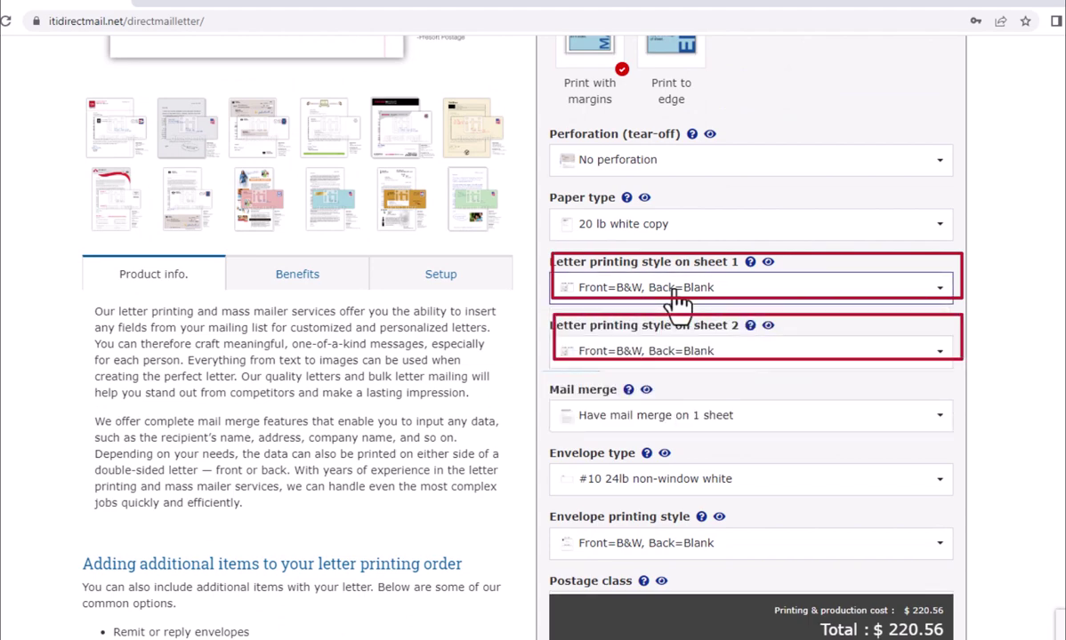
click(668, 363)
click(663, 360)
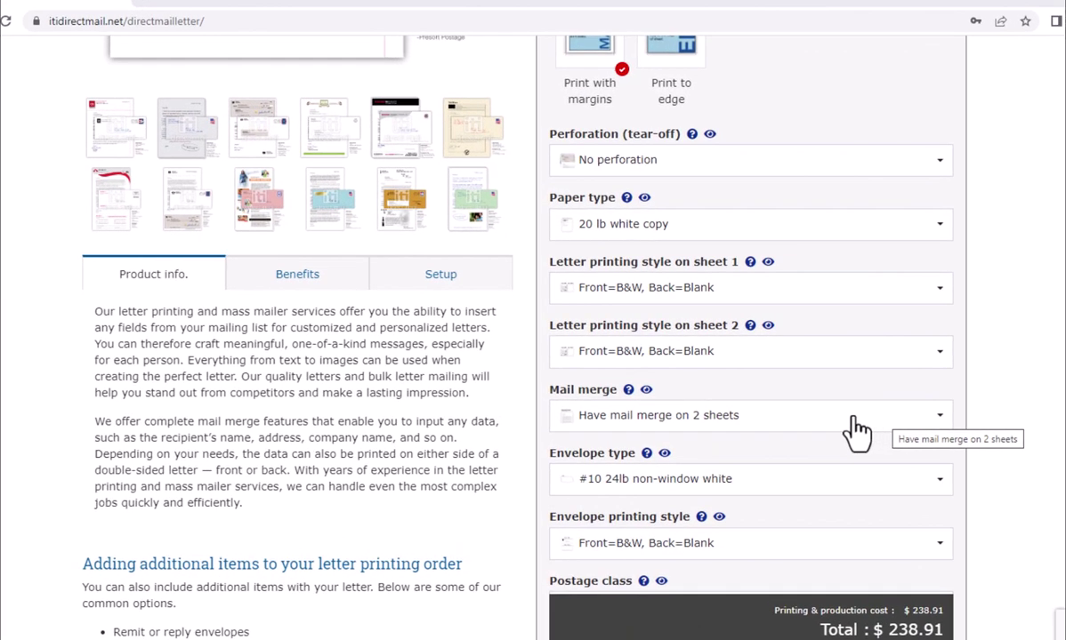
Set mail merge to 'Have mail merge on 1 sheet' and preview its examples
click(793, 408)
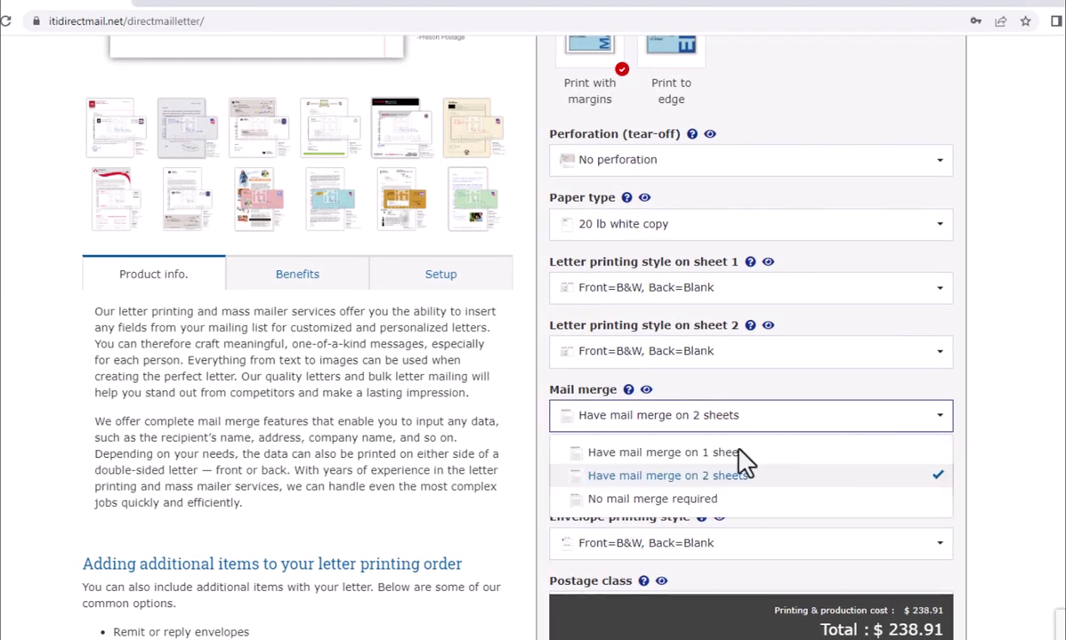
click(657, 454)
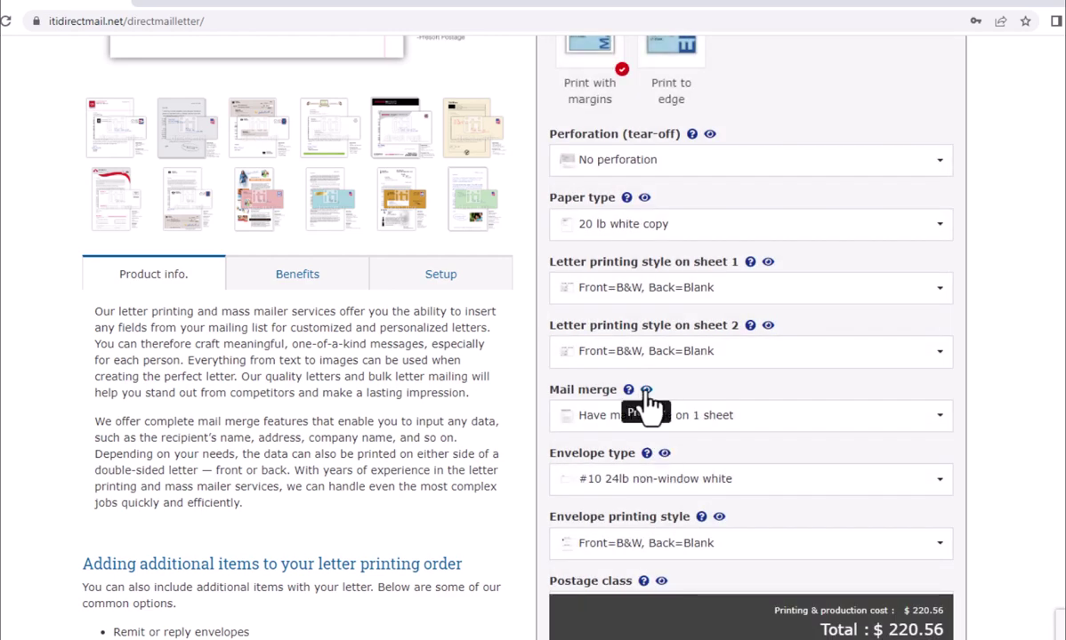
click(647, 391)
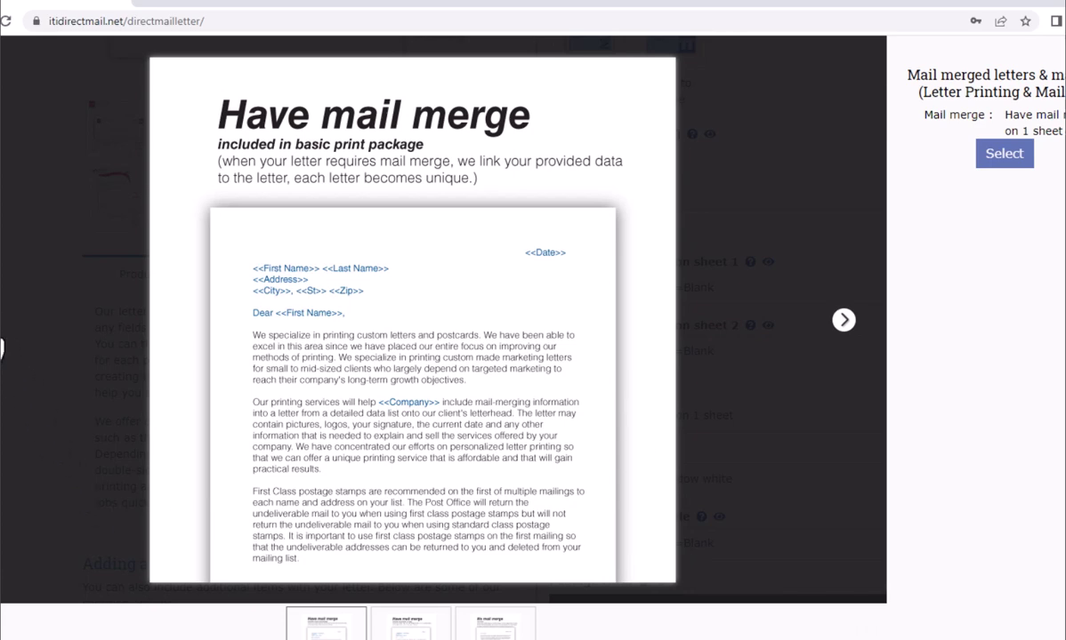
click(2, 347)
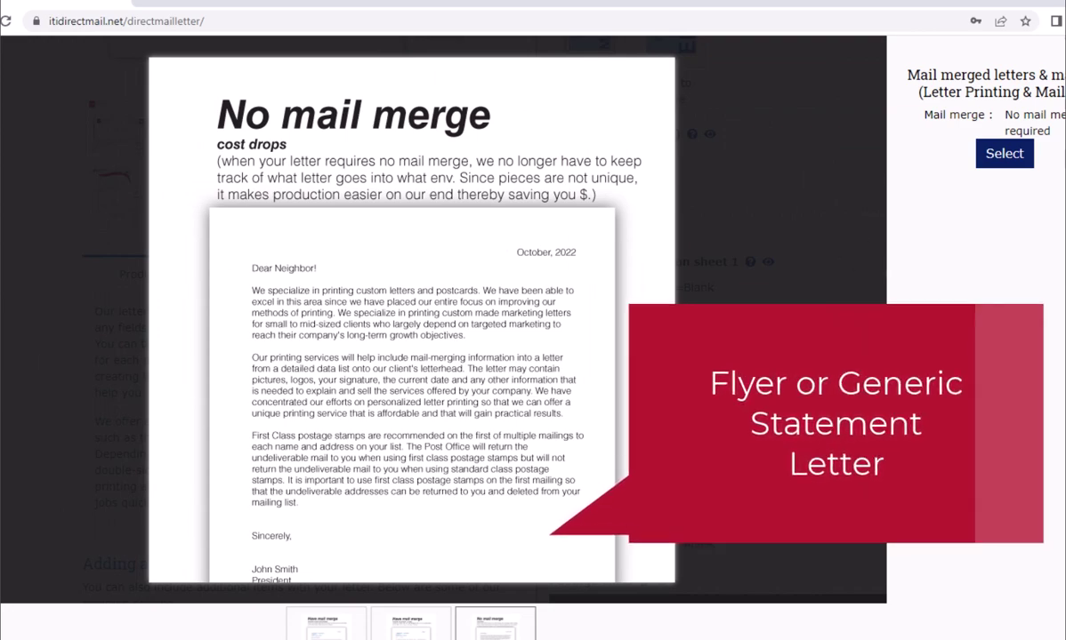
key(Escape)
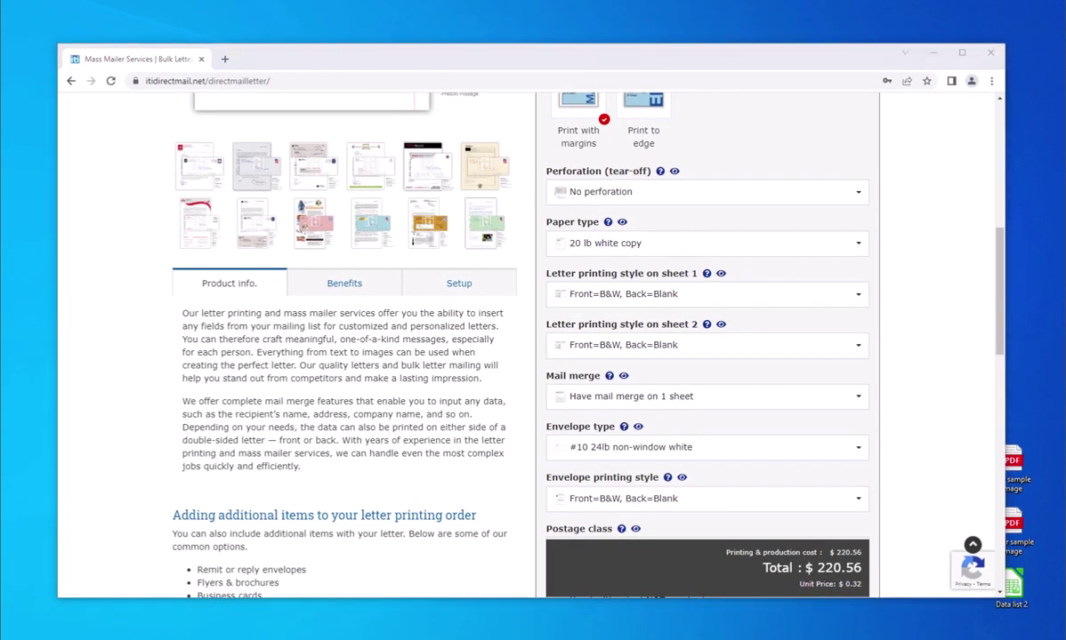
drag(999, 310, 1014, 382)
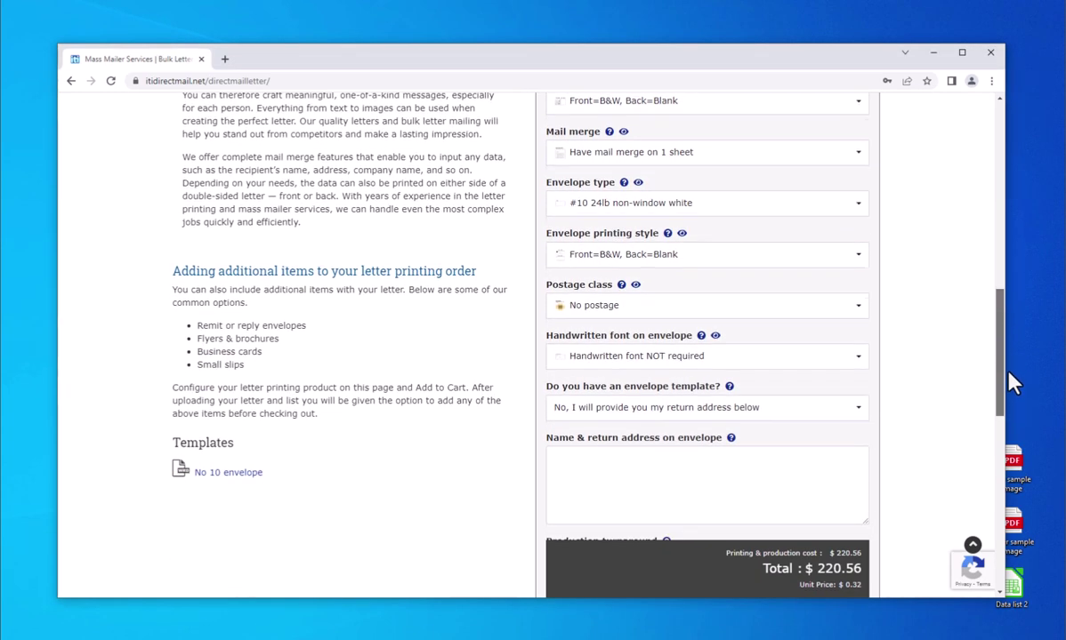
click(755, 214)
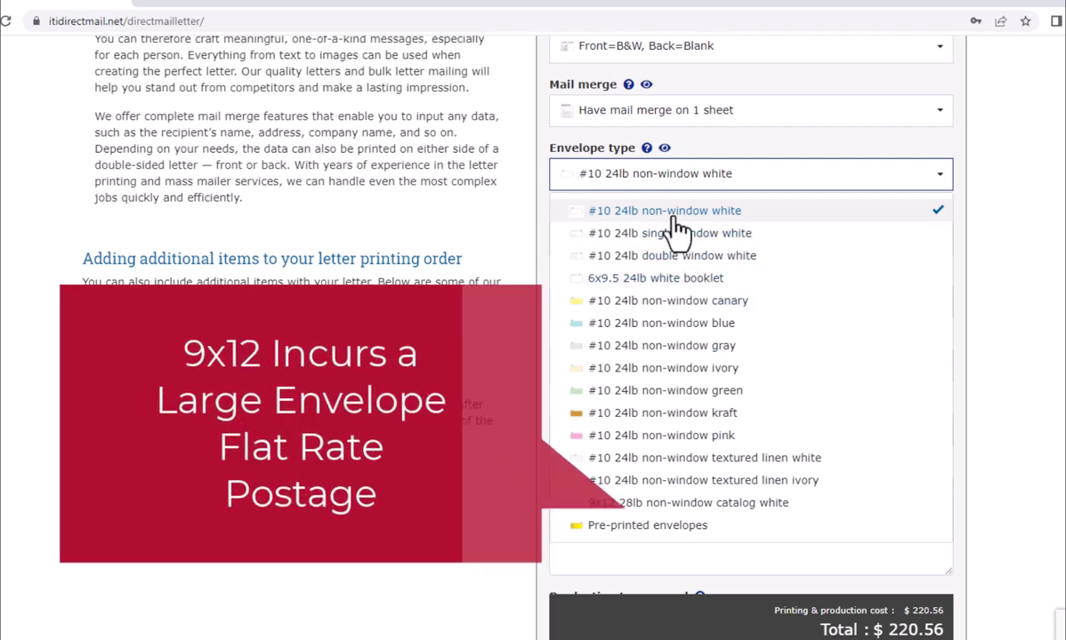
click(674, 218)
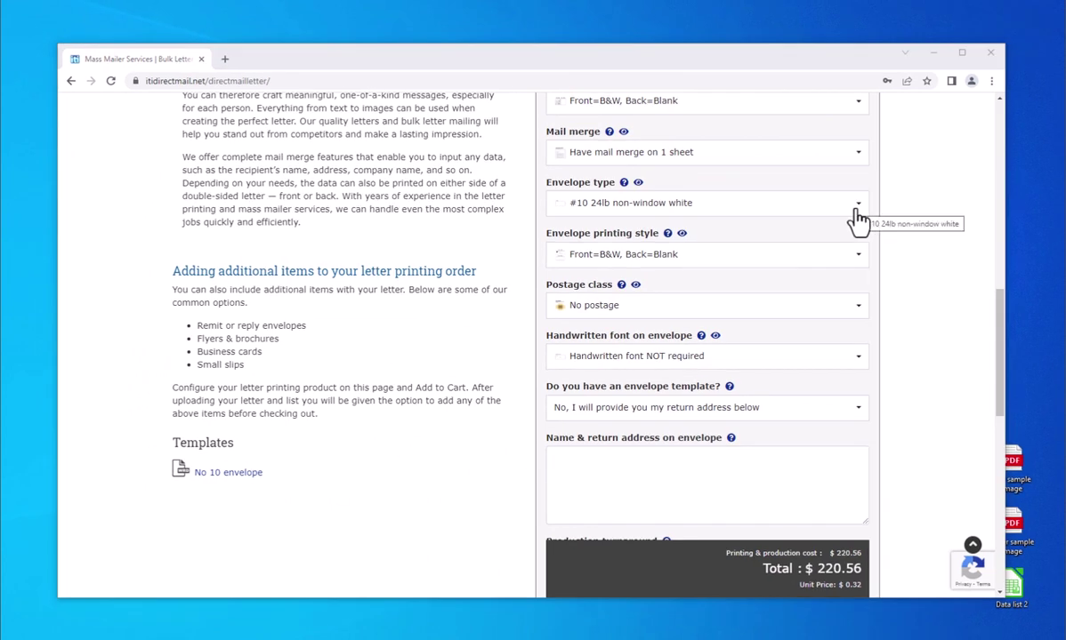
click(828, 264)
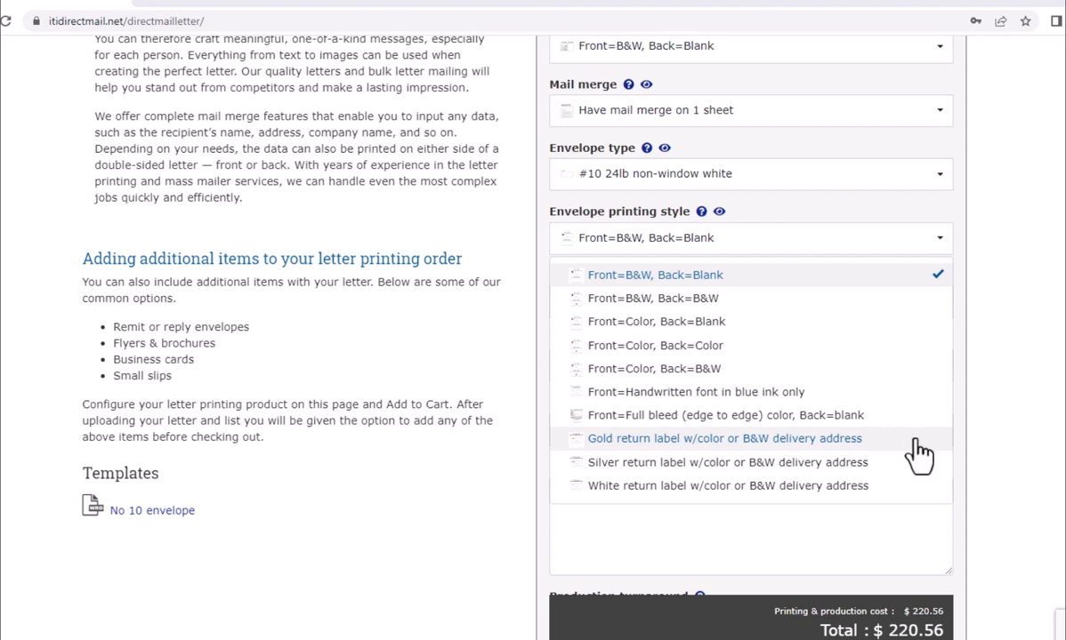
click(850, 277)
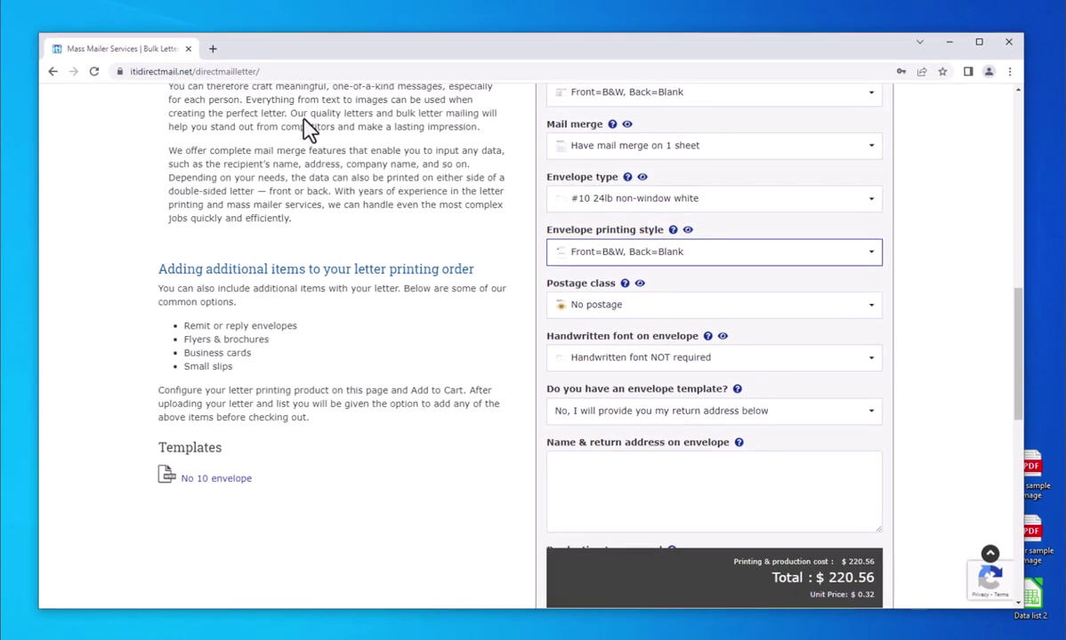
click(1064, 347)
scroll(942, 319, down, 2)
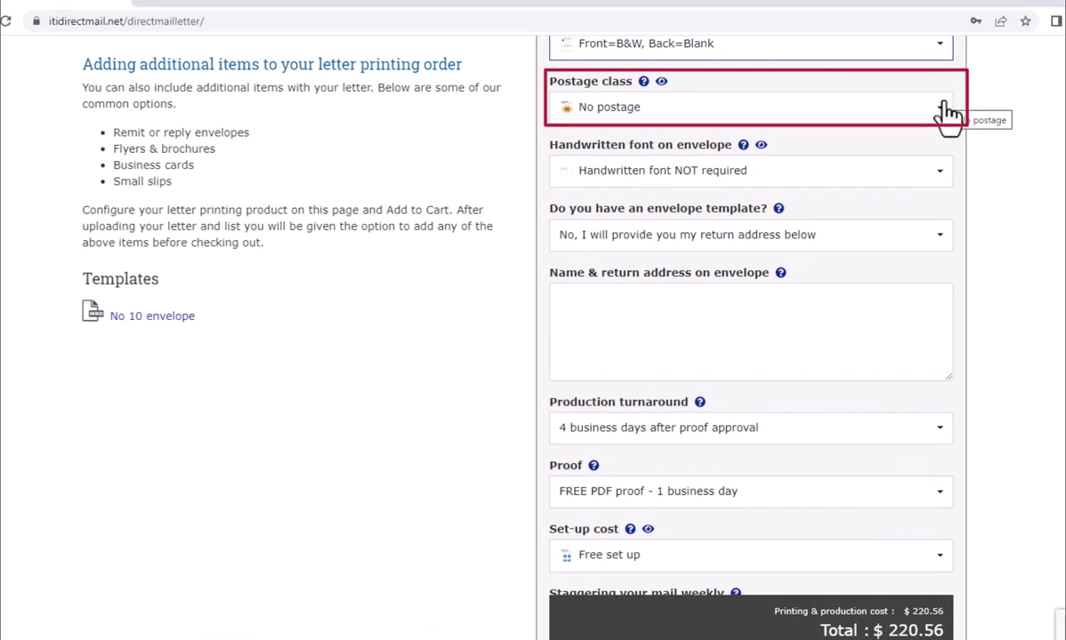
Choose 'Standard bulk presort up to 1.5 oz' postage, keeping Real peel & stick stamps
click(948, 114)
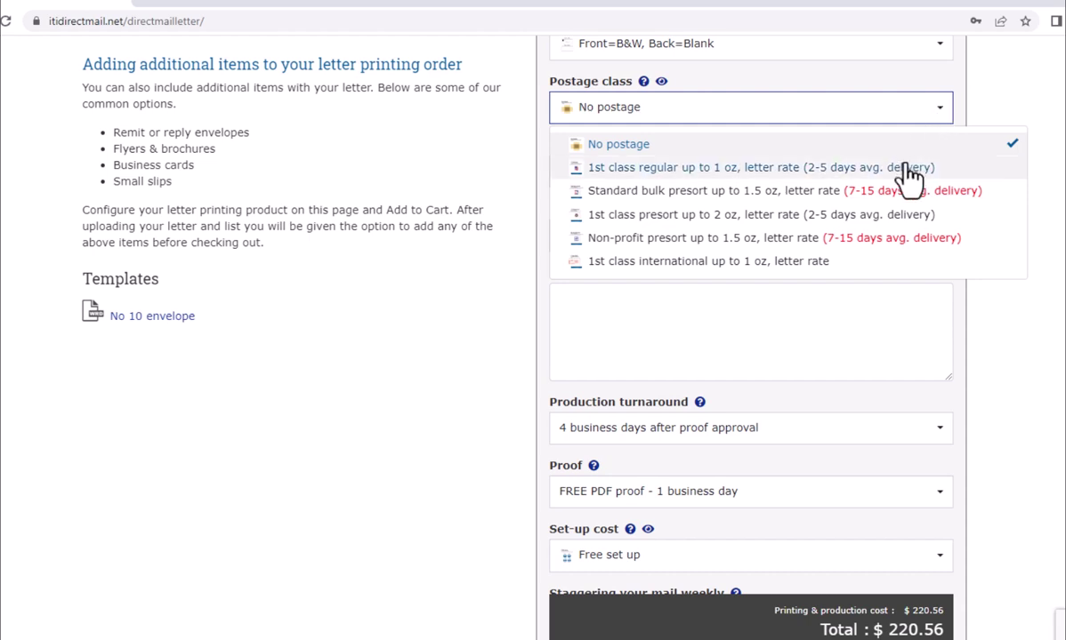
click(890, 192)
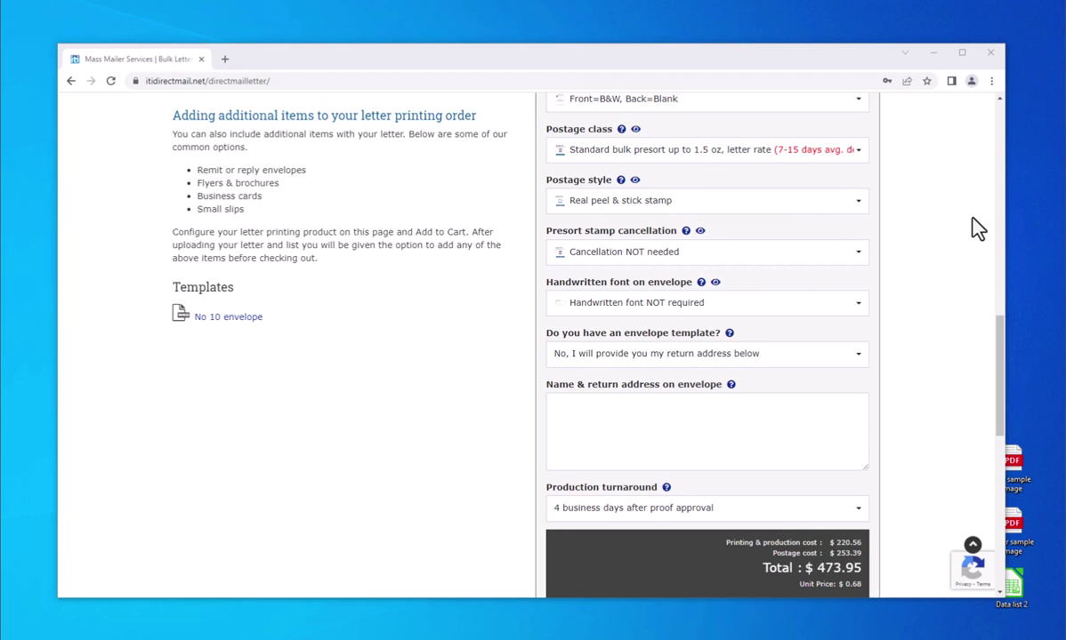
click(858, 202)
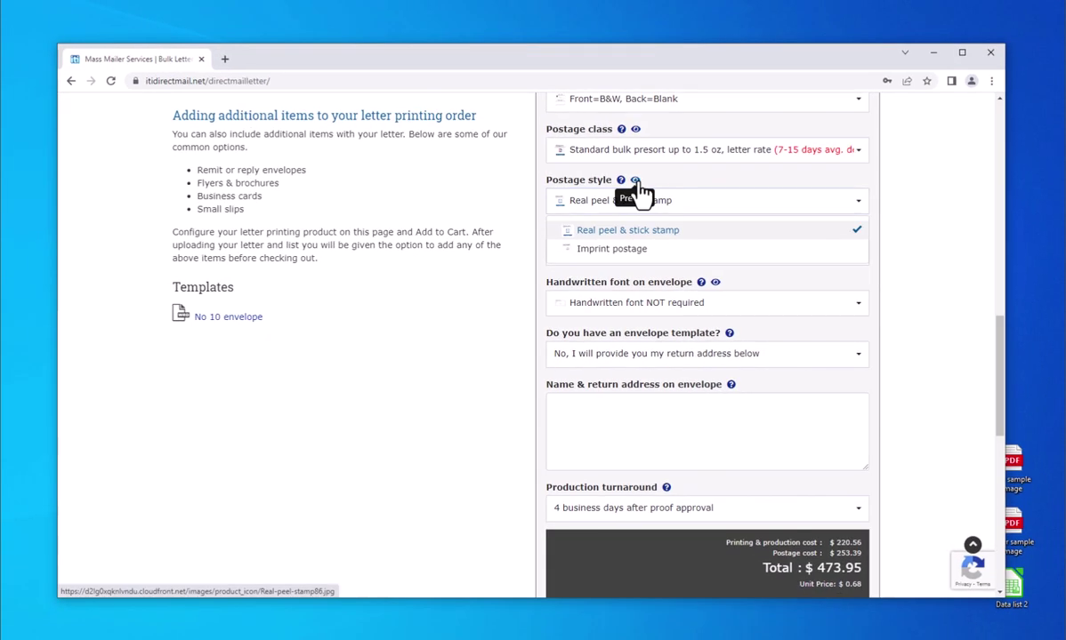
click(660, 144)
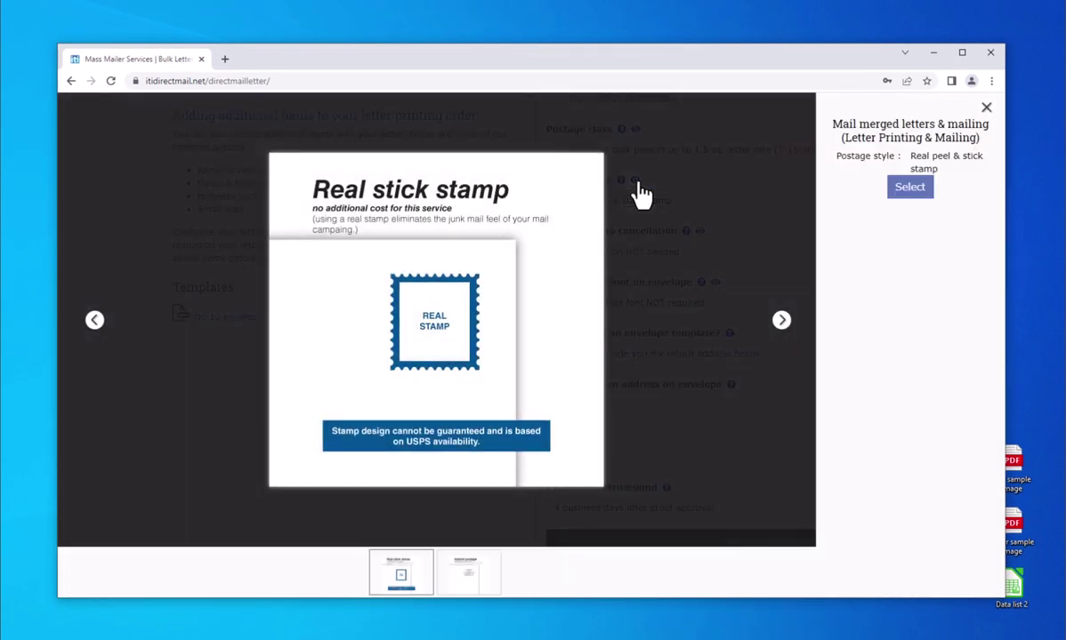
click(782, 324)
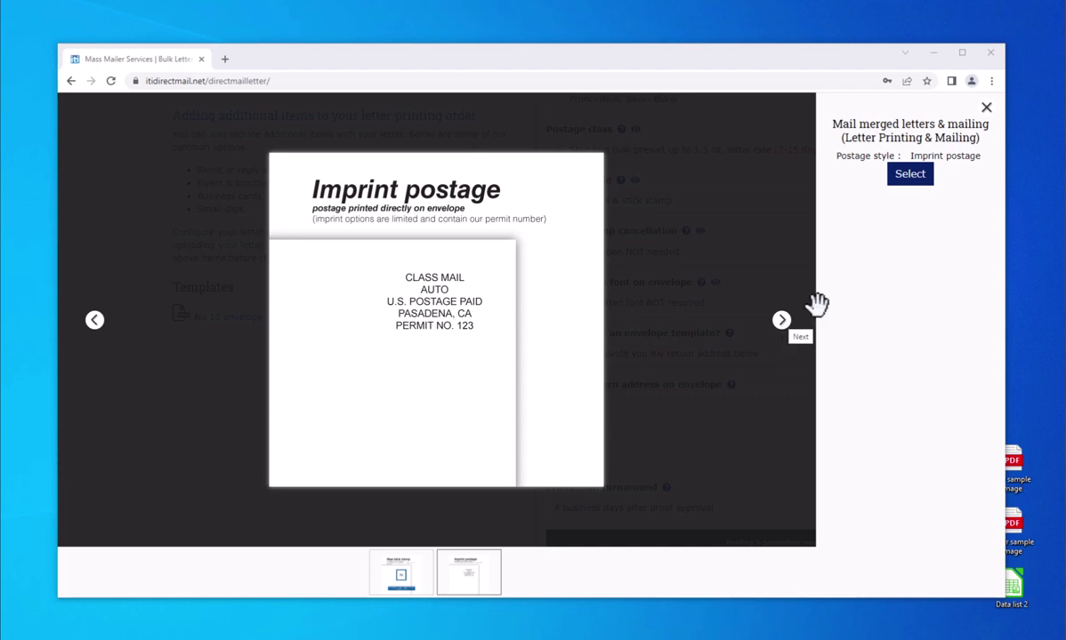
click(984, 108)
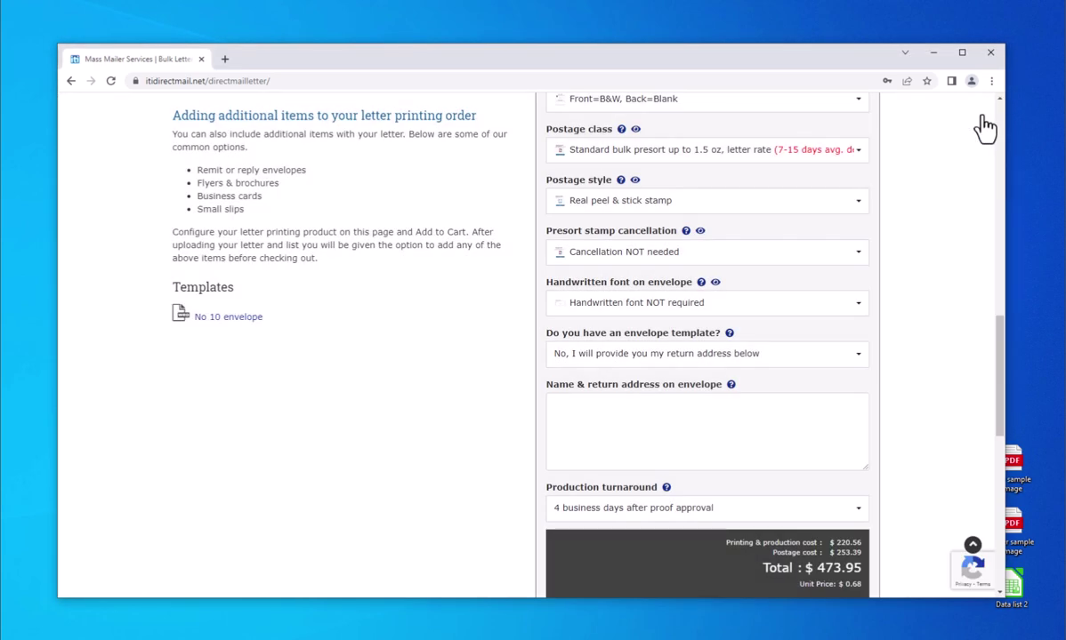
Select 'Print postmark on precanceled postages' from the 'Cancellation needed' preview slide
scroll(522, 203, up, 2)
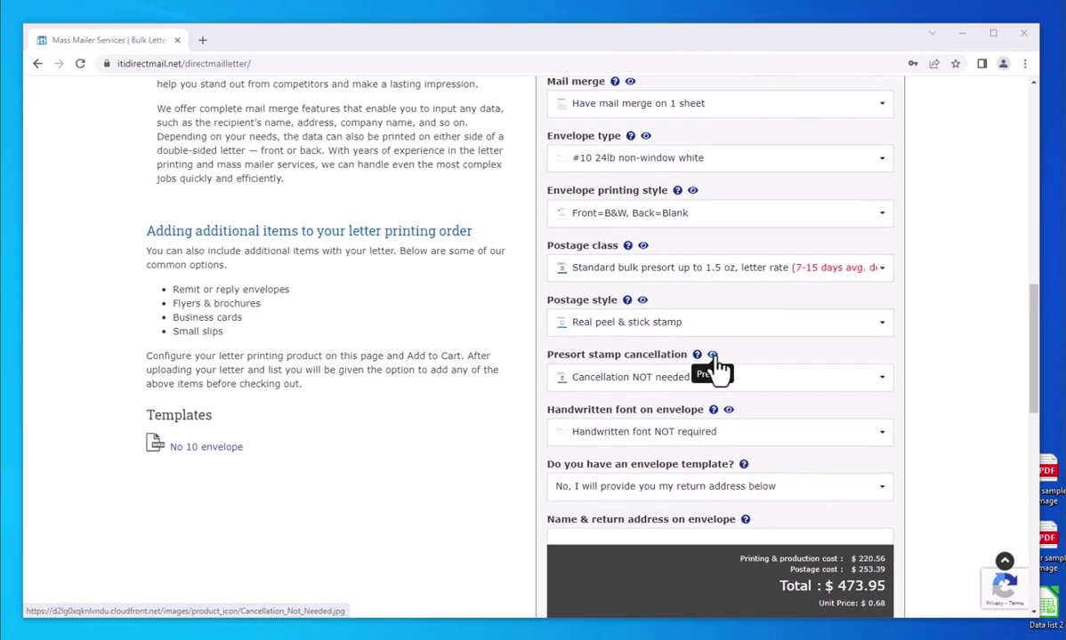
click(712, 355)
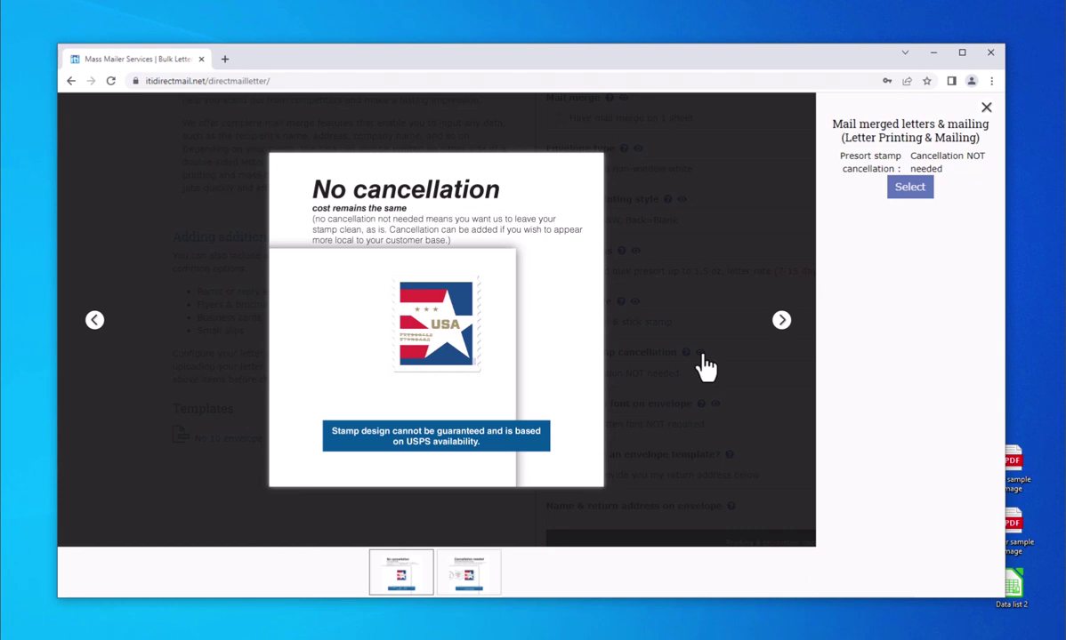
click(780, 327)
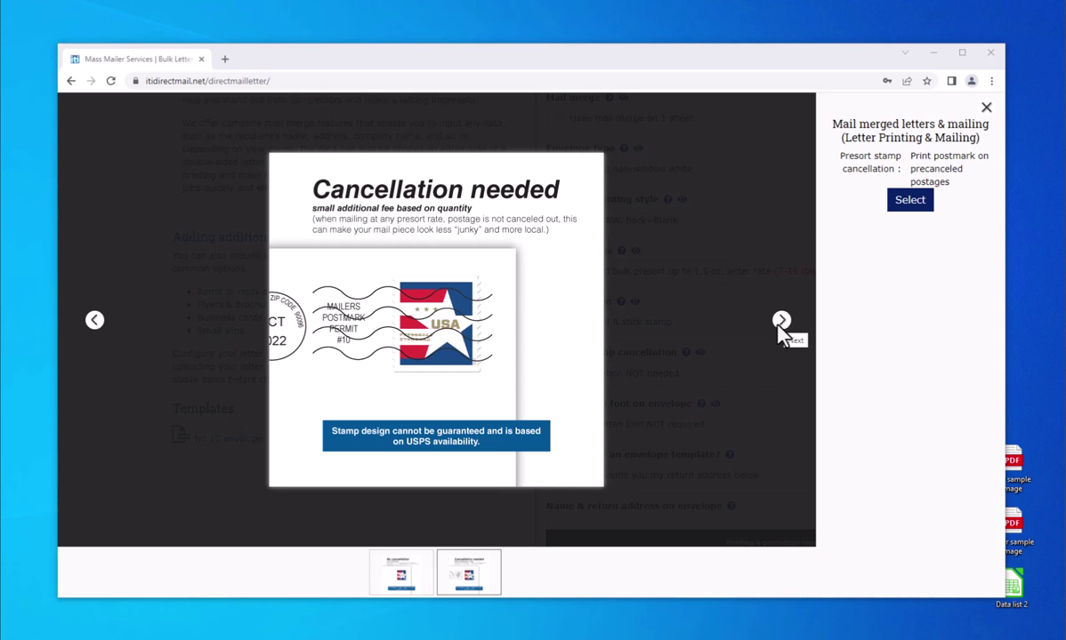
click(909, 200)
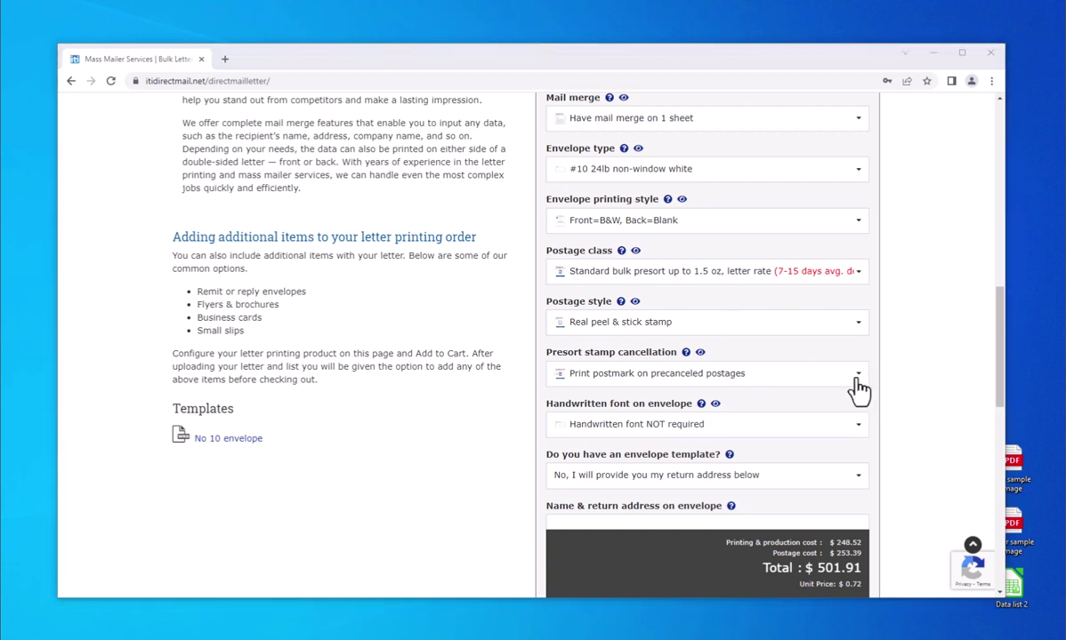
Browse handwritten font samples #2 through #11 and select #11 for delivery & return
drag(1001, 364, 1001, 428)
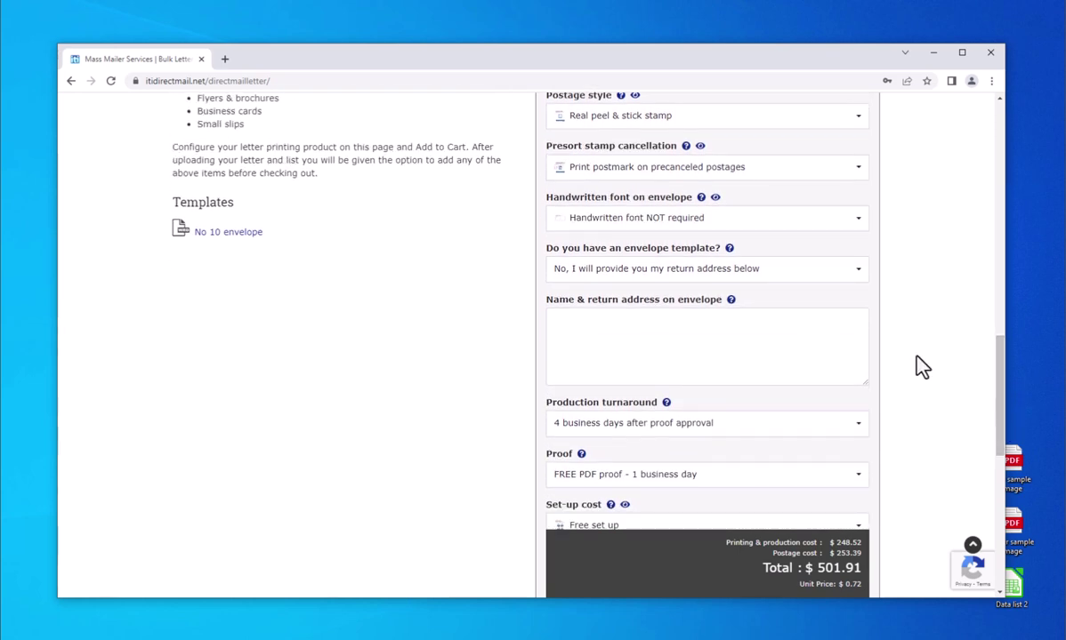
click(861, 223)
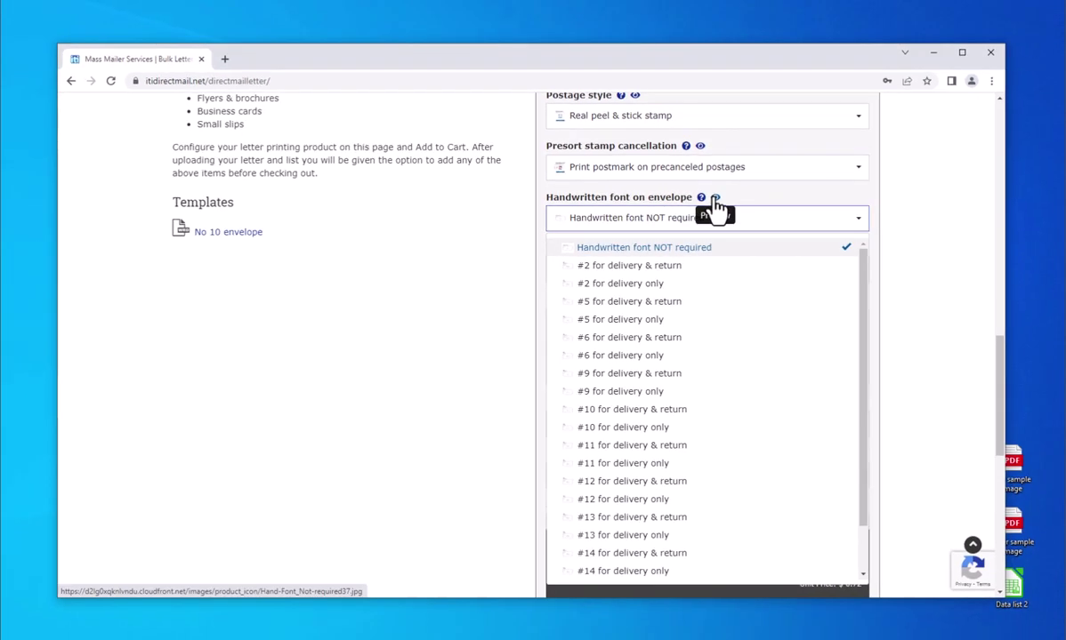
click(760, 167)
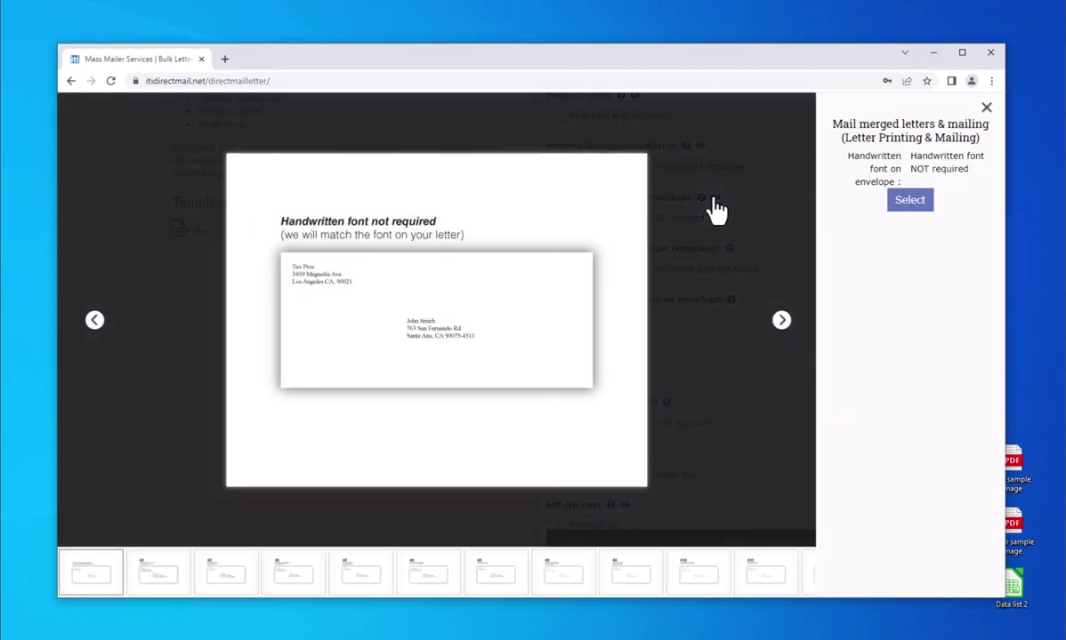
click(780, 322)
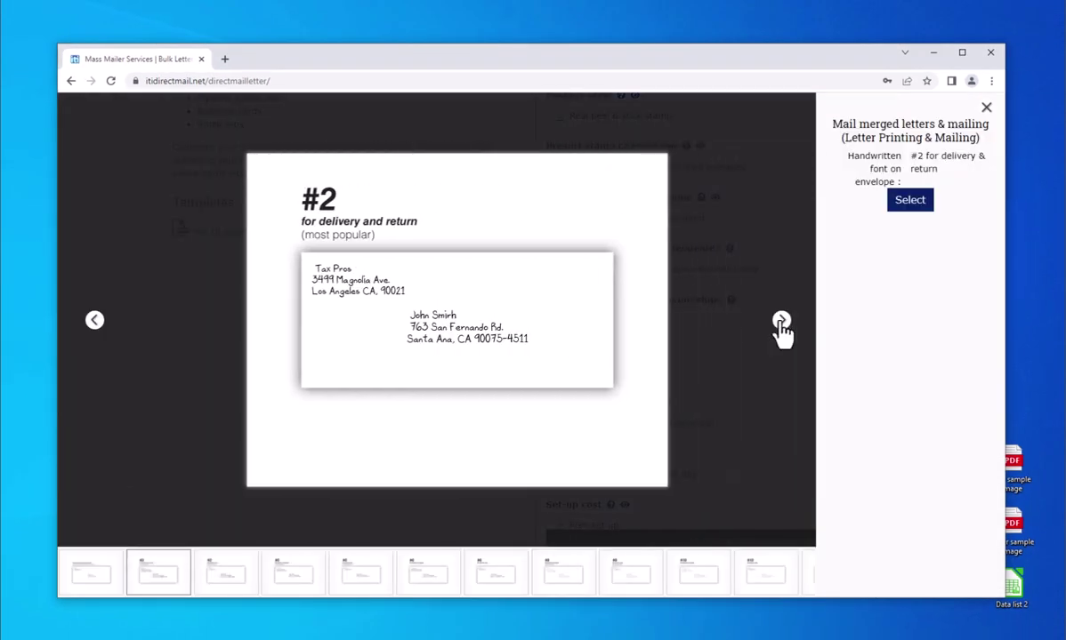
click(780, 322)
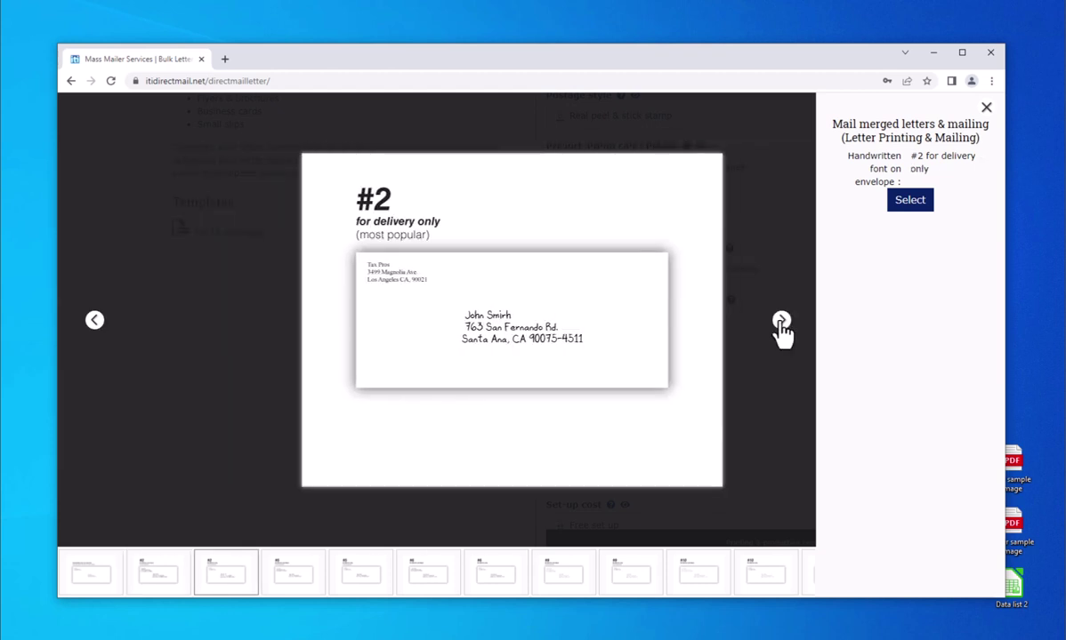
click(780, 322)
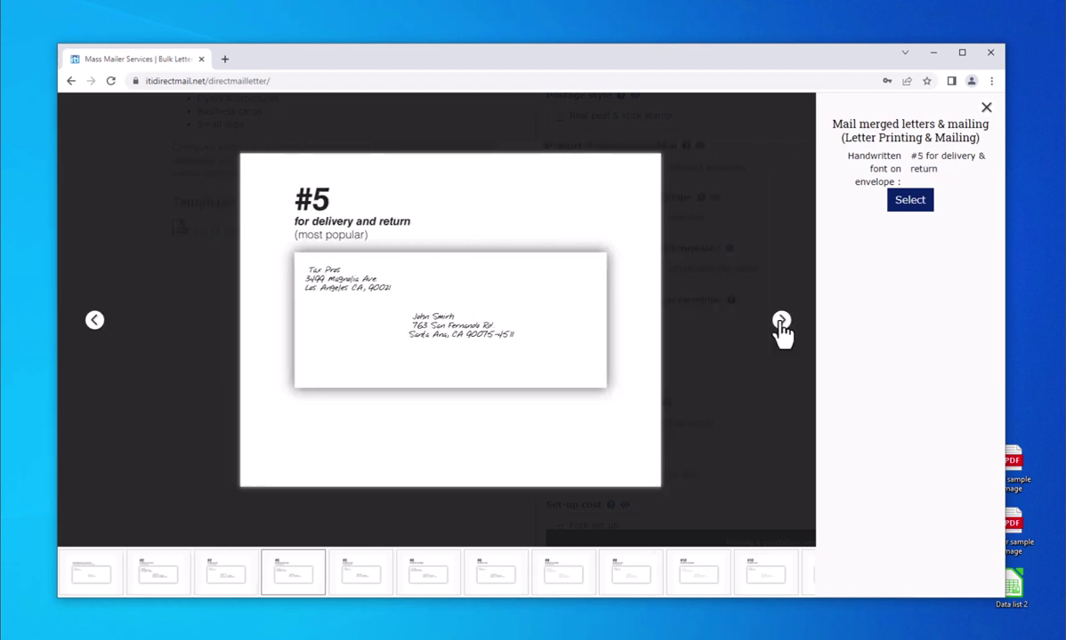
click(780, 321)
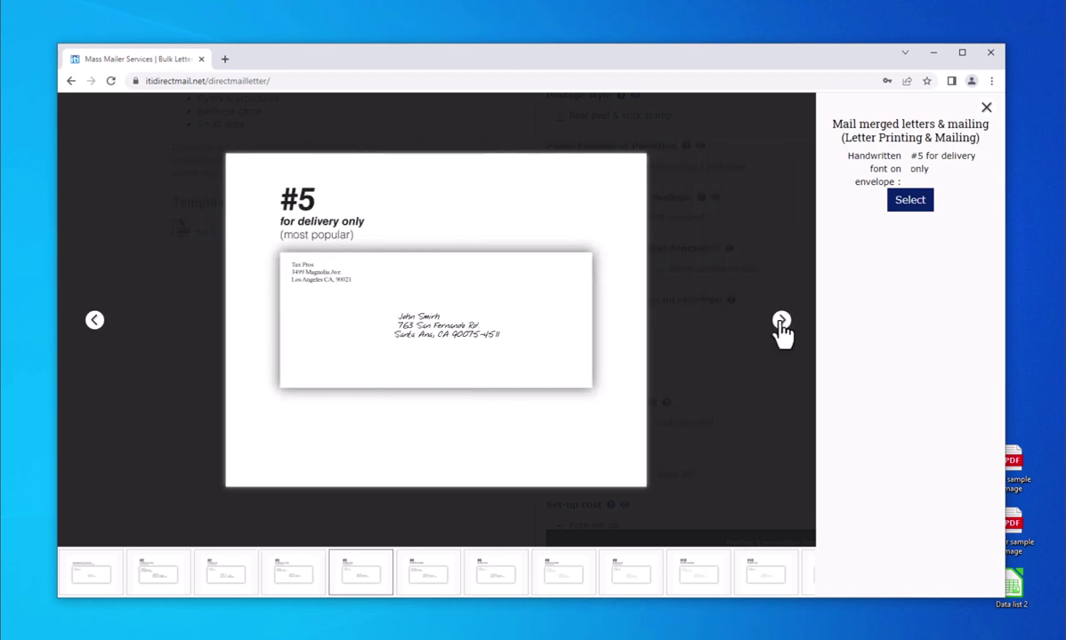
click(780, 322)
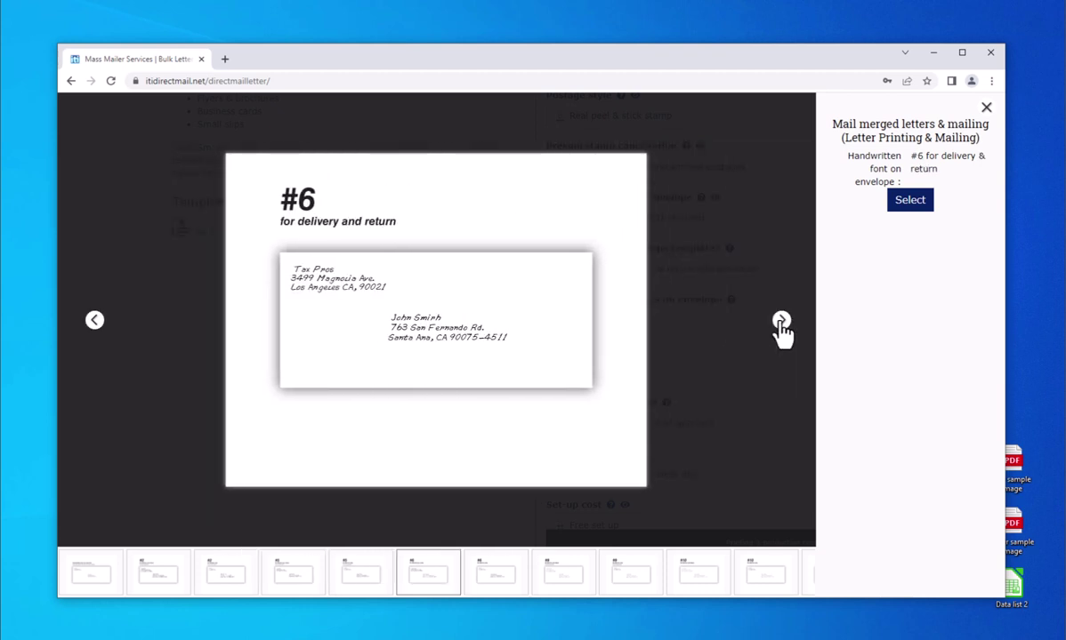
click(780, 322)
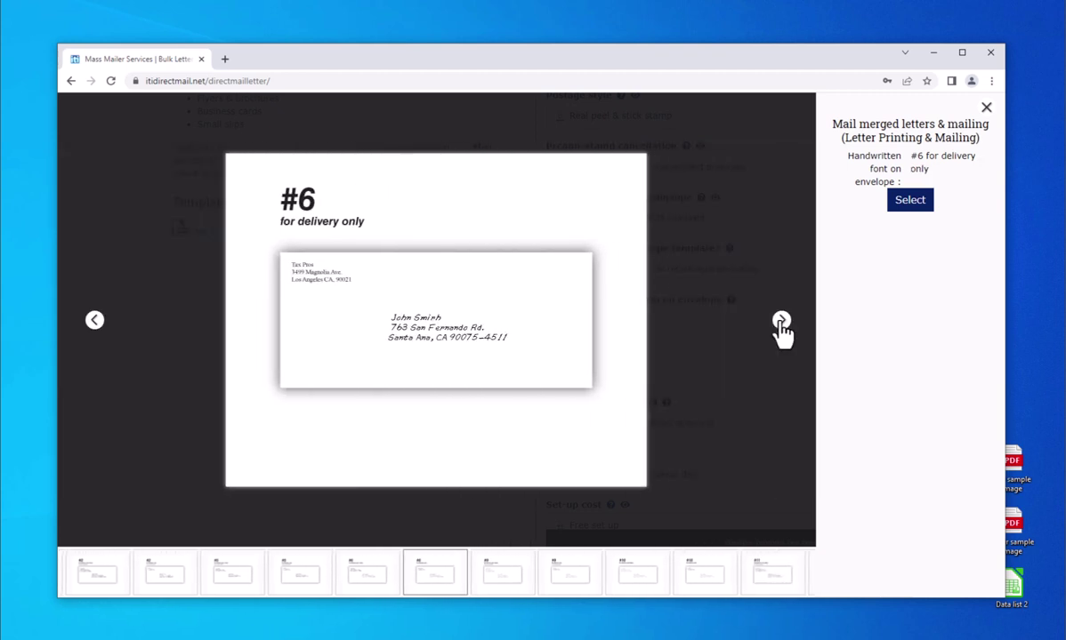
click(780, 322)
click(780, 322)
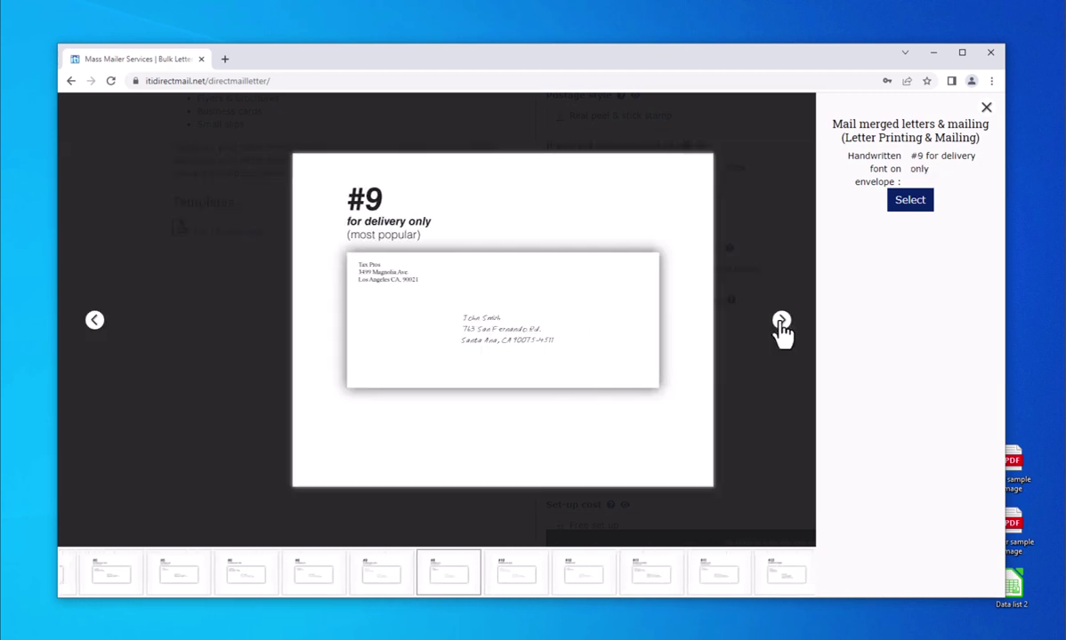
click(780, 322)
click(780, 322)
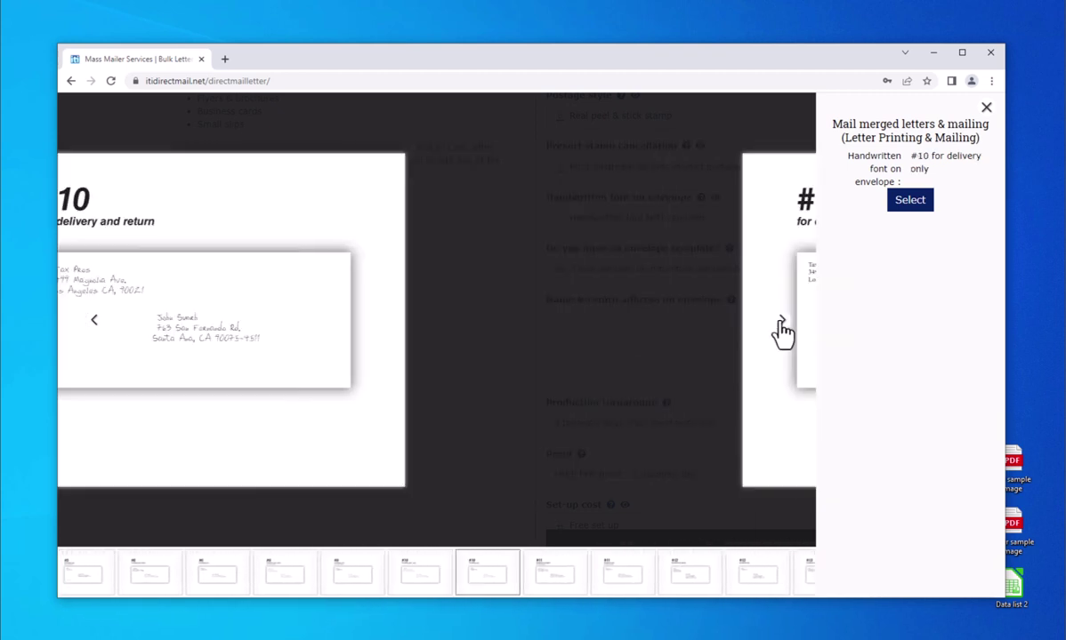
click(780, 322)
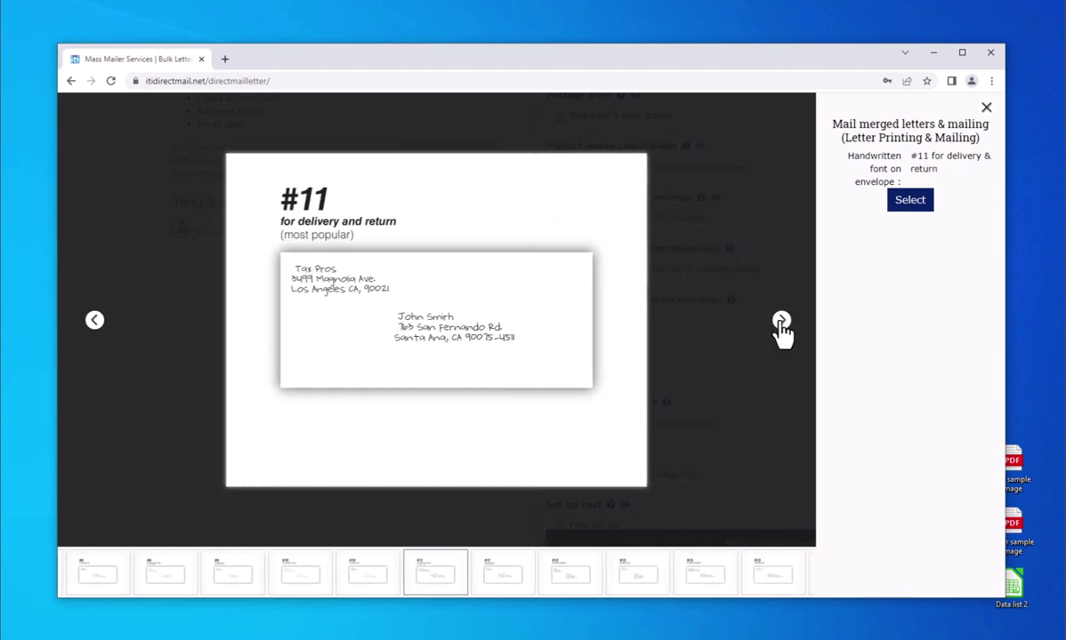
click(900, 202)
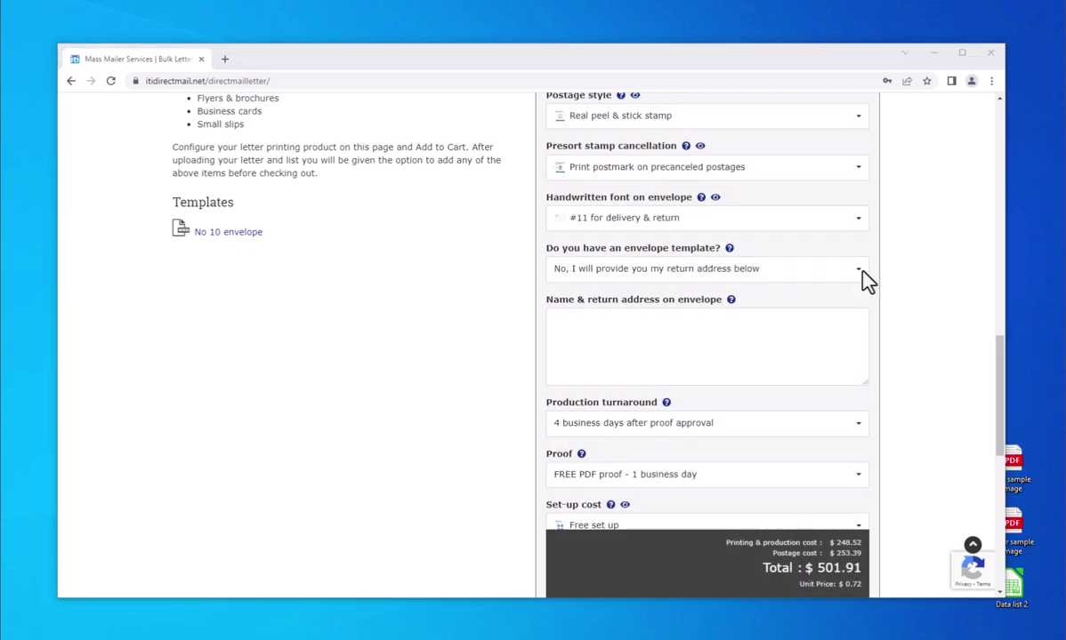
Enter the sender's name, a Los Angeles return address and the note 'Please use Times New Roman'
click(756, 327)
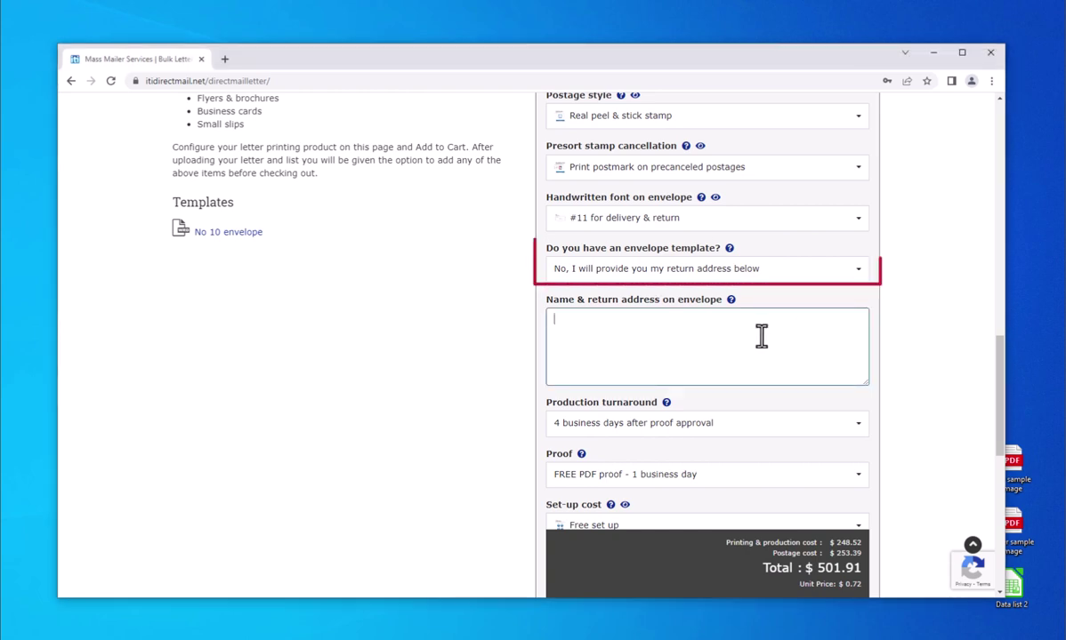
text(John Smith)
key(Return)
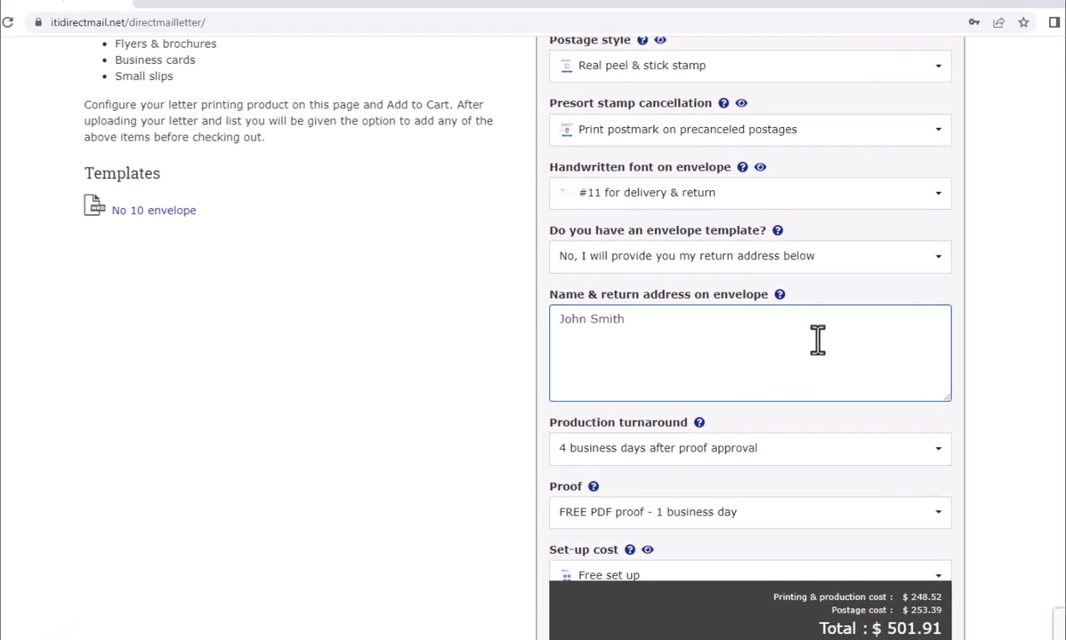
text(500 Bran)
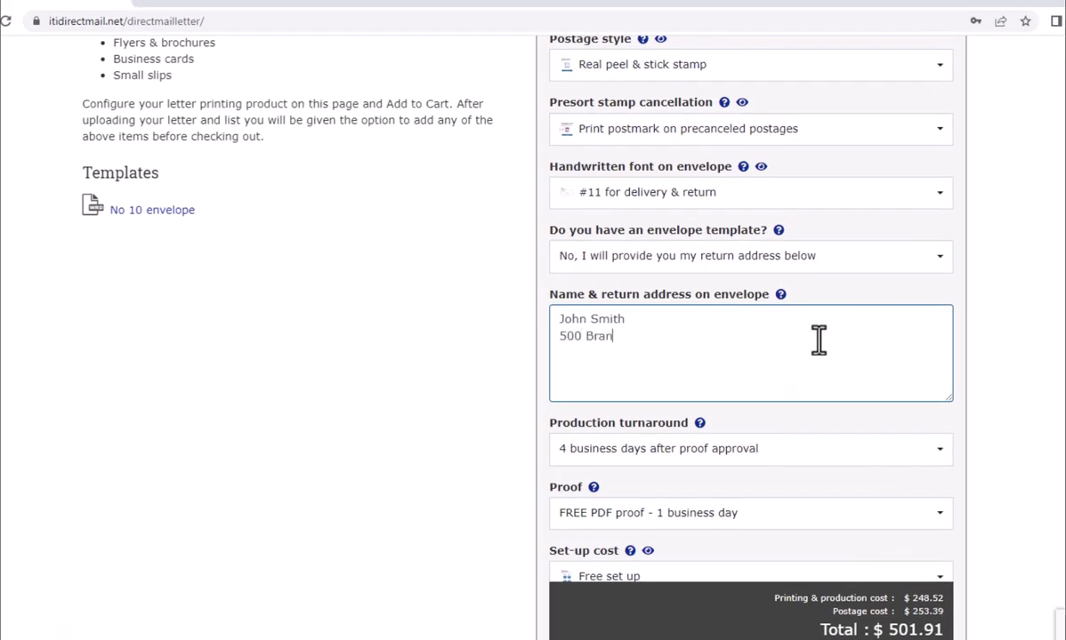
text(d Blvd)
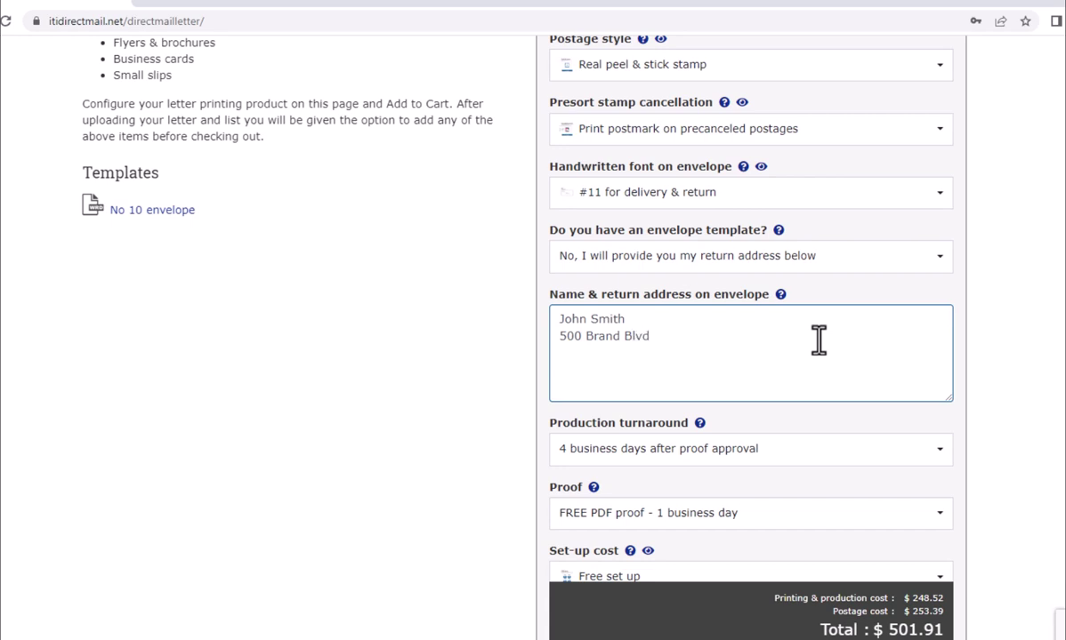
text( ste)
text( A Los A)
text(ngele)
text(s, CA 90)
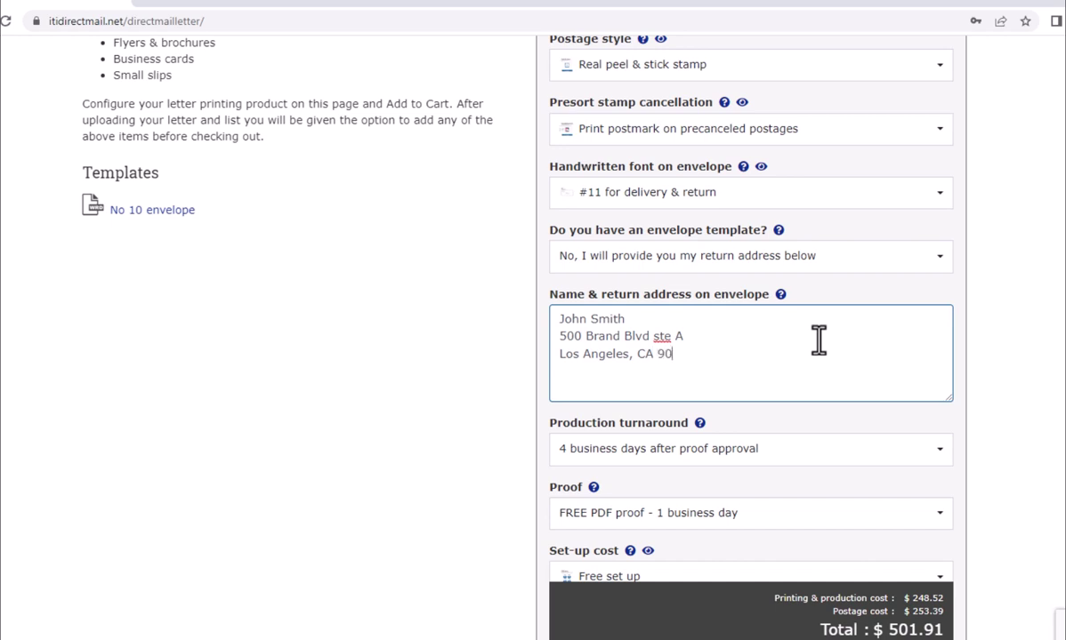
text(001  )
text(Please u)
text(se Times)
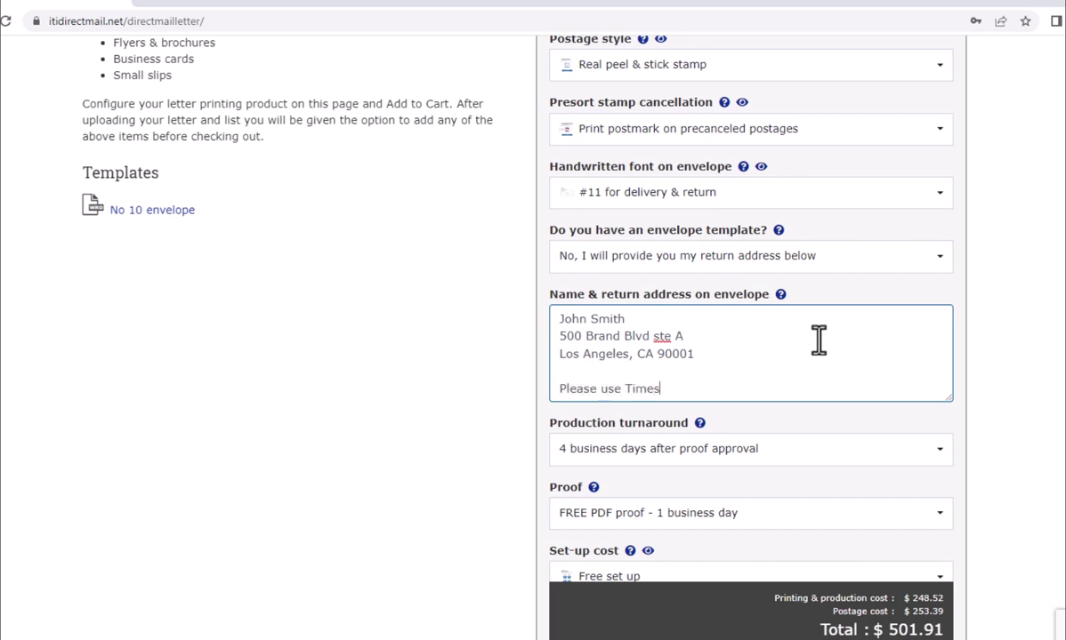
text( New Roman)
click(892, 261)
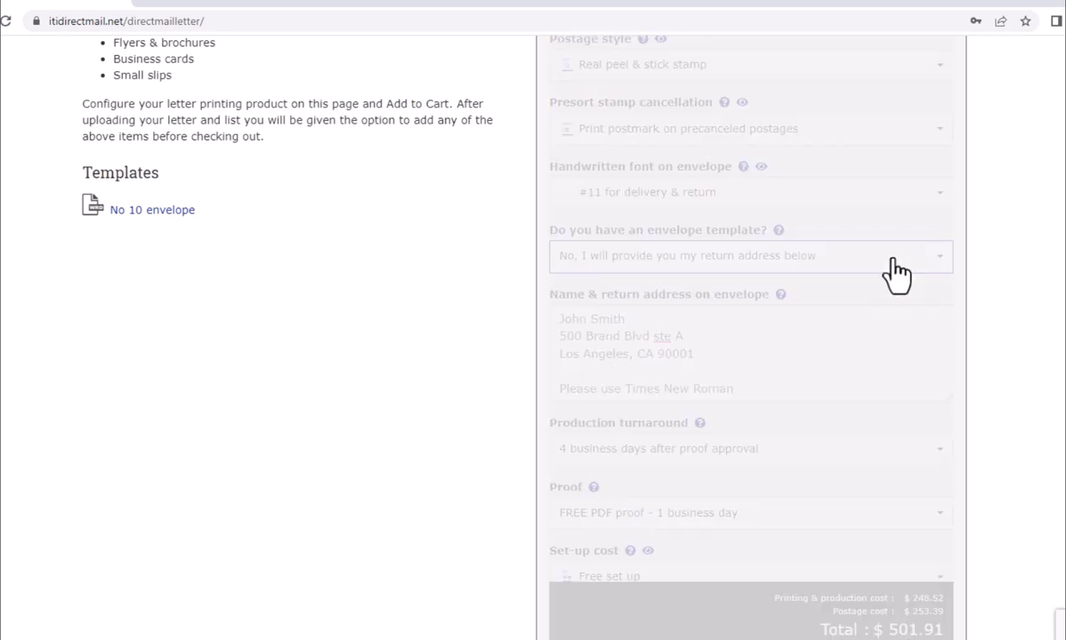
Answer Yes to having an envelope template and upload Env_sample_Image.pdf
click(892, 261)
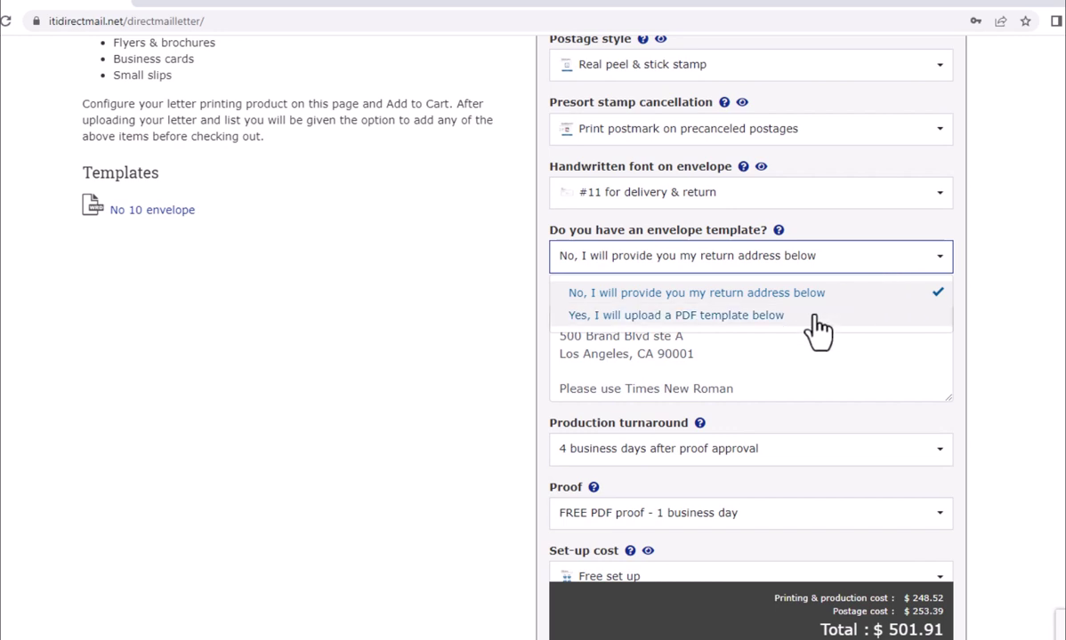
click(782, 316)
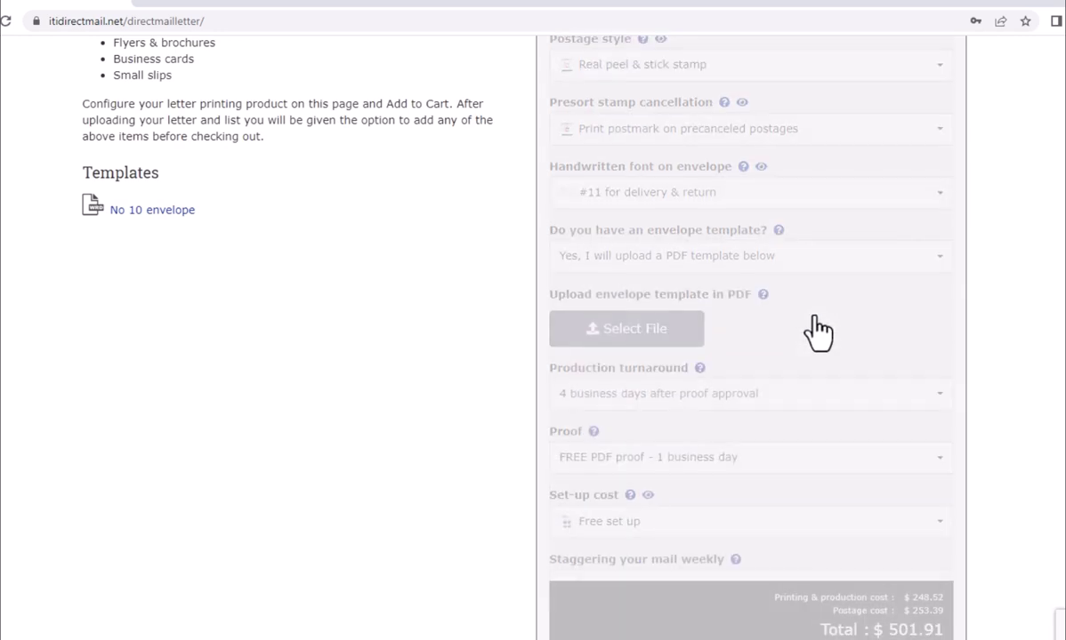
click(583, 338)
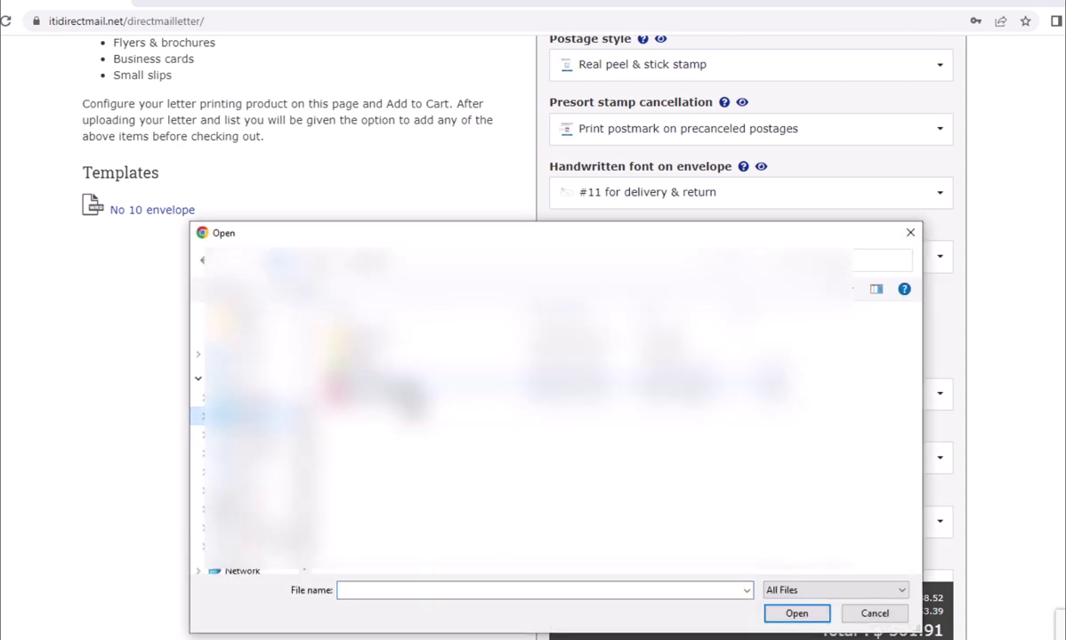
click(391, 384)
click(789, 620)
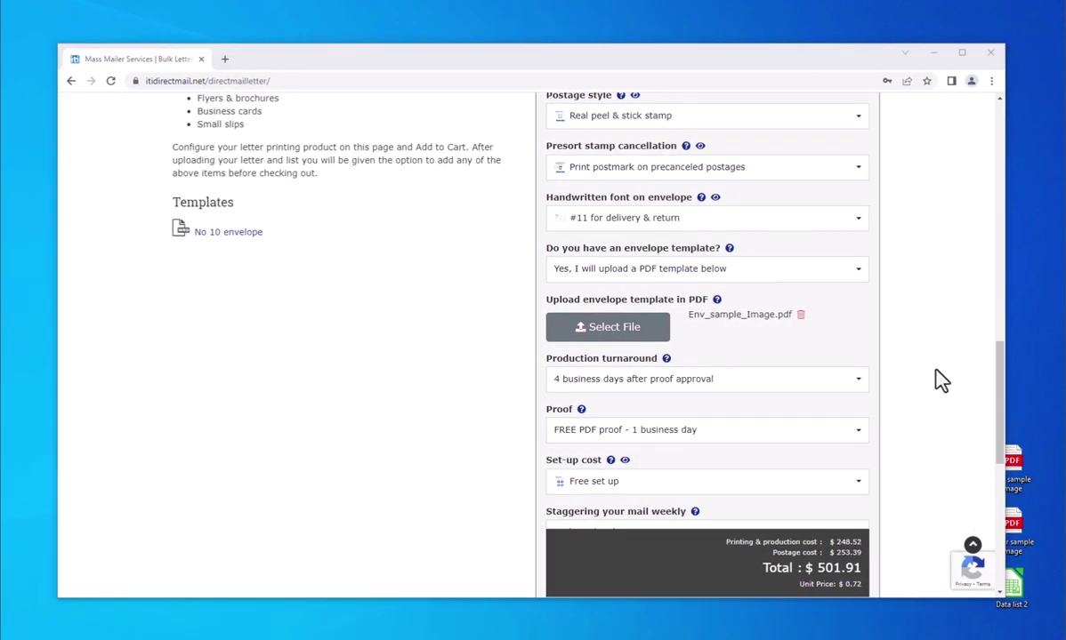
drag(1002, 376, 1005, 416)
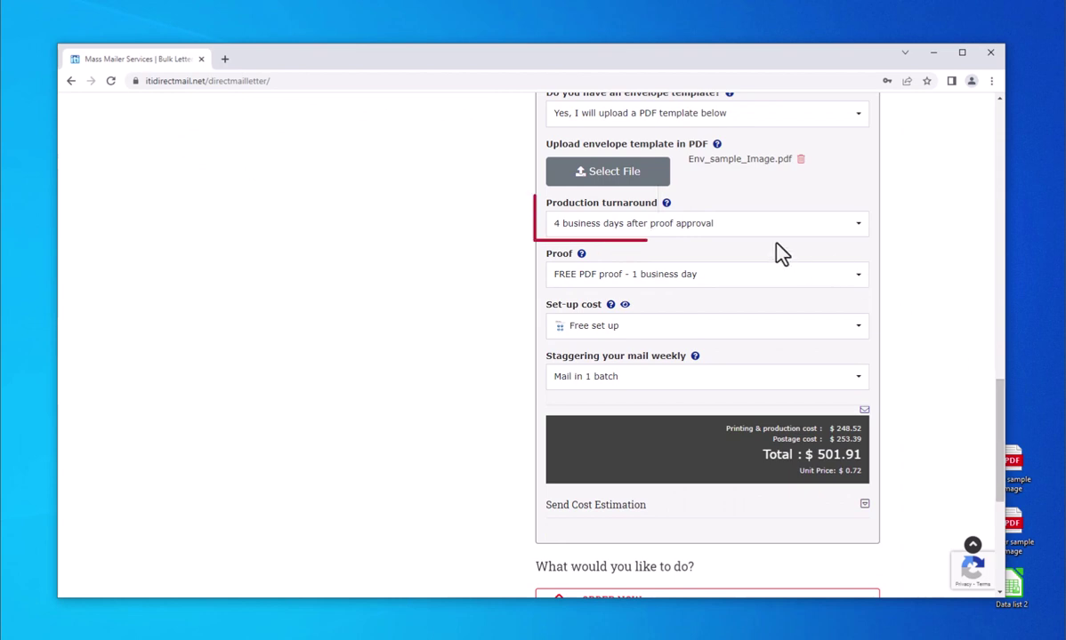
click(740, 231)
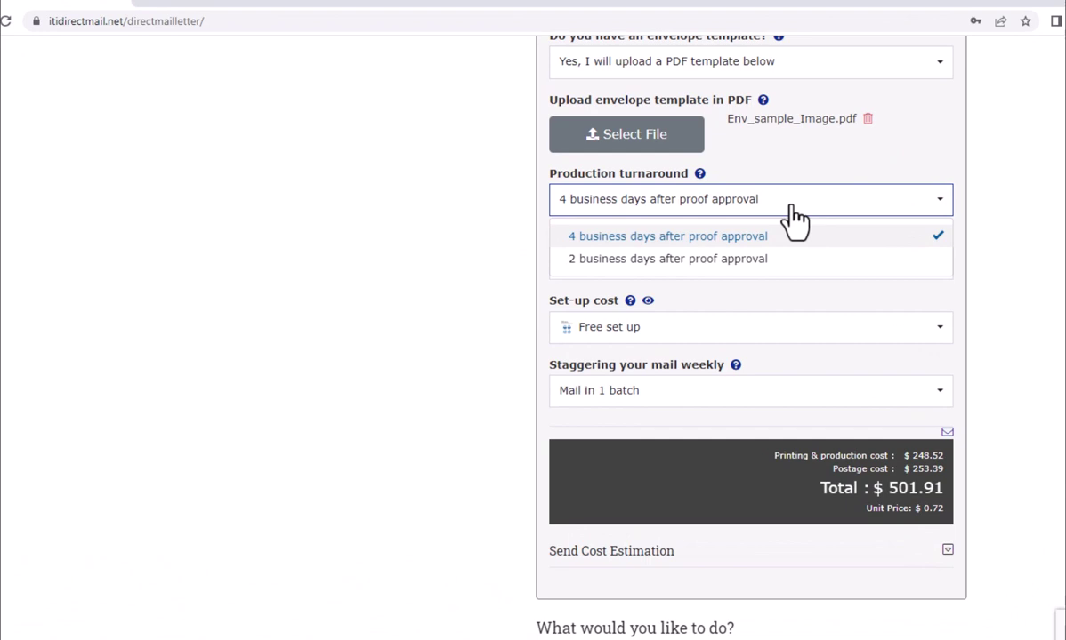
click(699, 175)
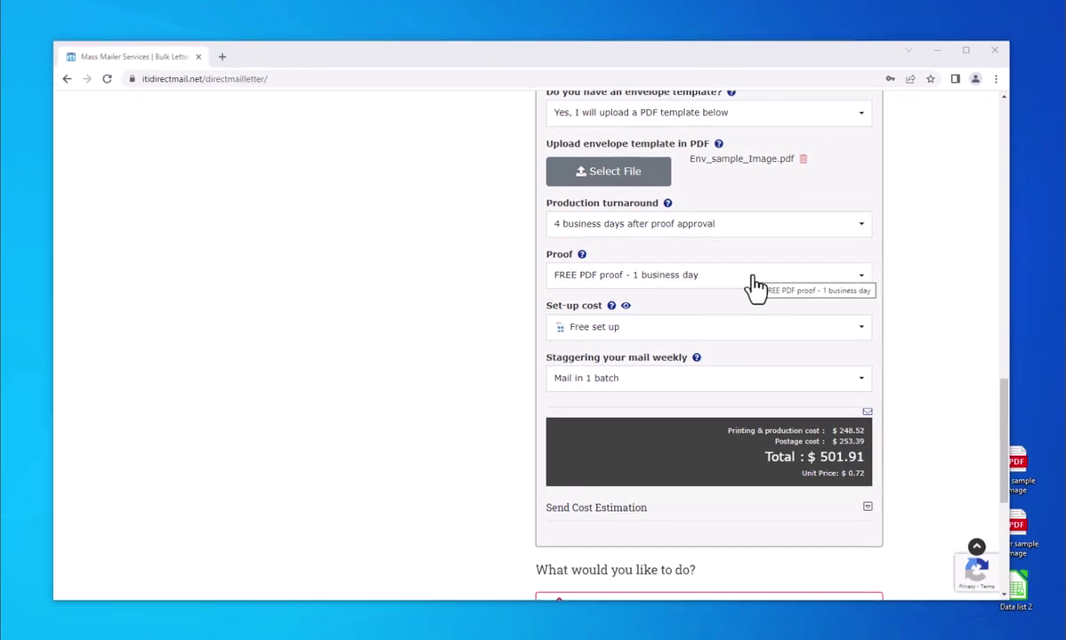
click(754, 279)
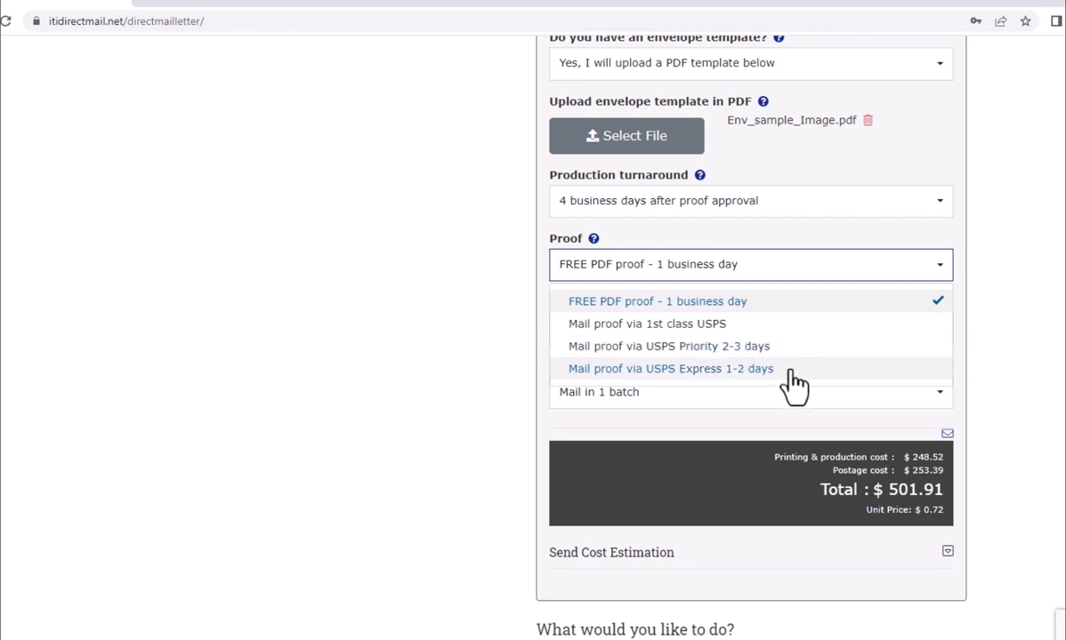
click(594, 239)
scroll(1054, 238, up, 3)
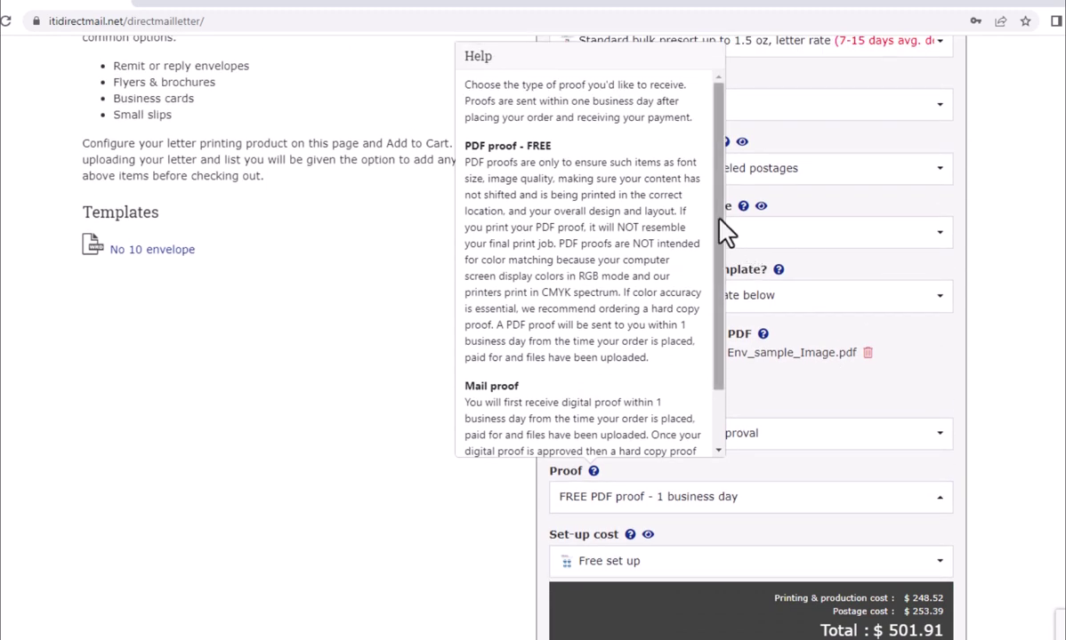
drag(720, 221, 718, 273)
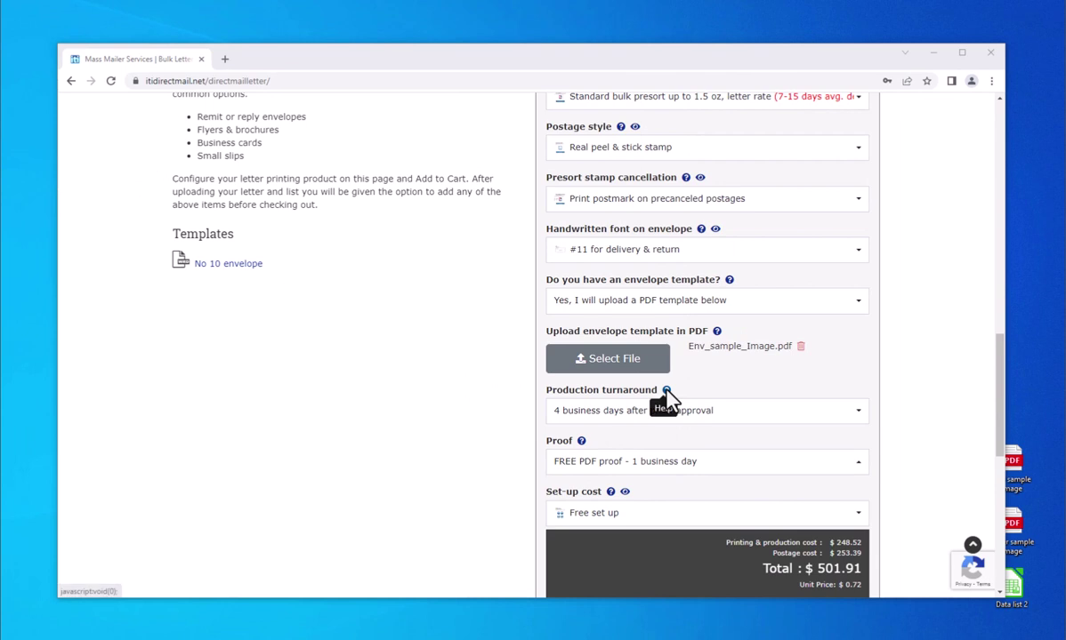
scroll(687, 455, down, 3)
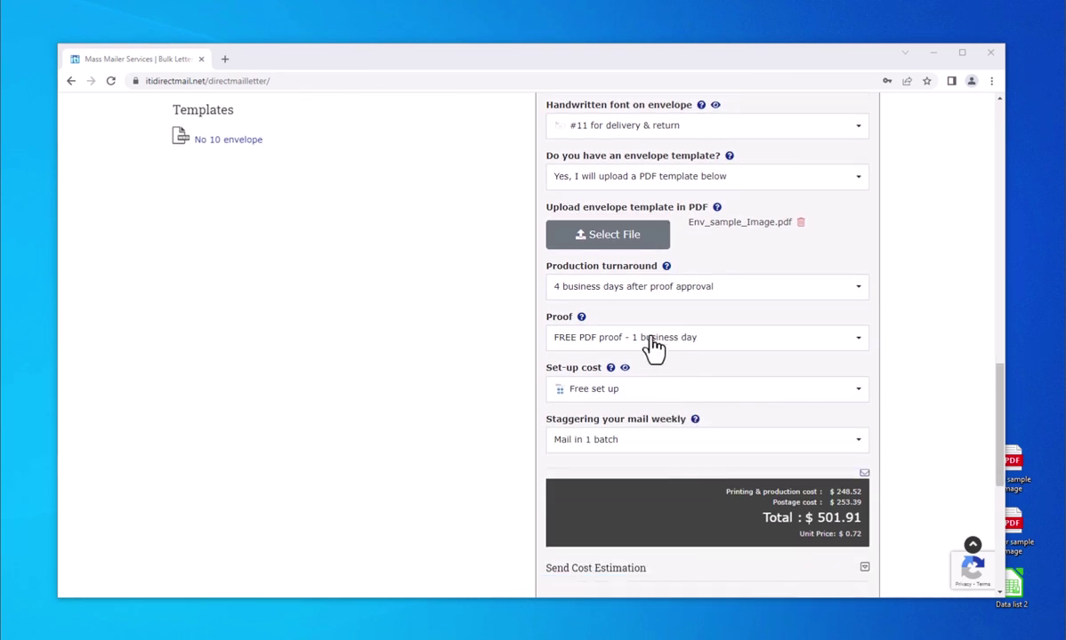
Keep Free set up as the set-up cost after previewing the Standard Set up explanation
click(650, 399)
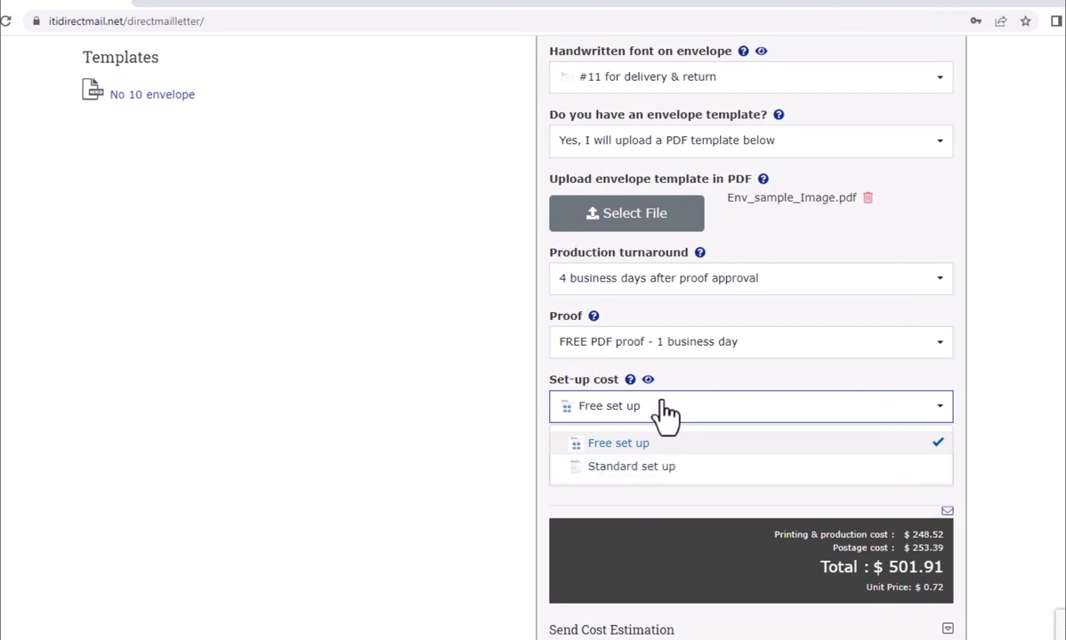
click(667, 397)
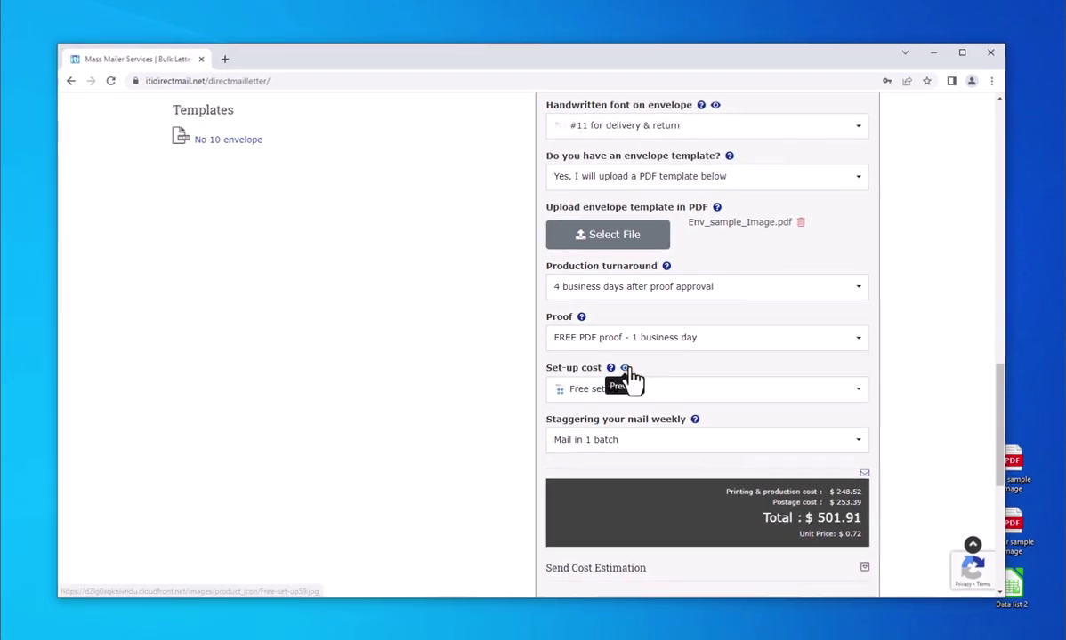
click(627, 370)
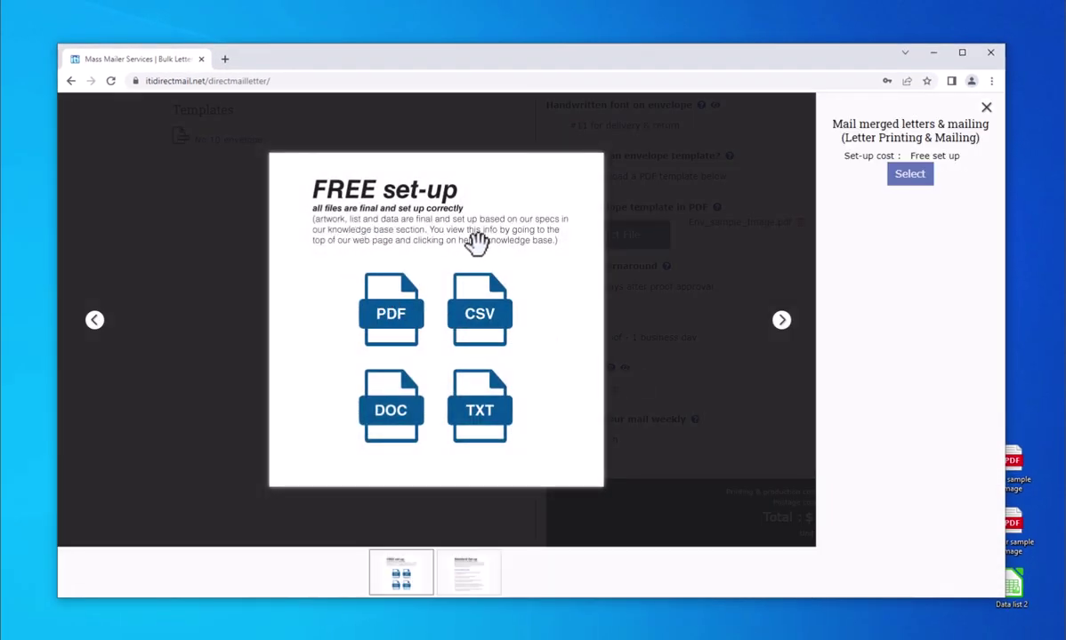
click(781, 322)
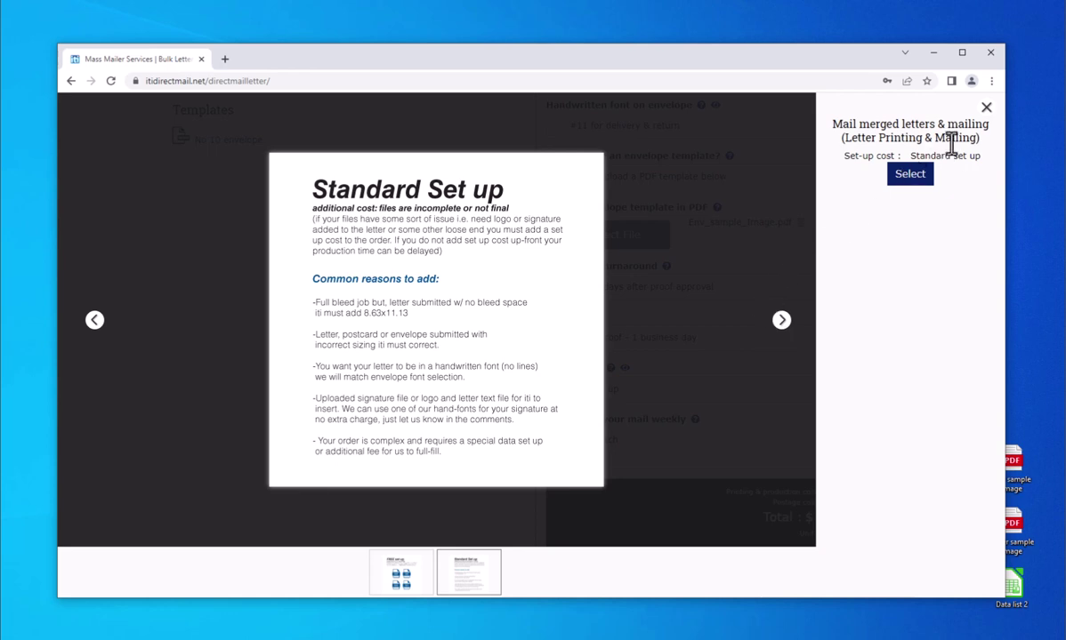
click(985, 108)
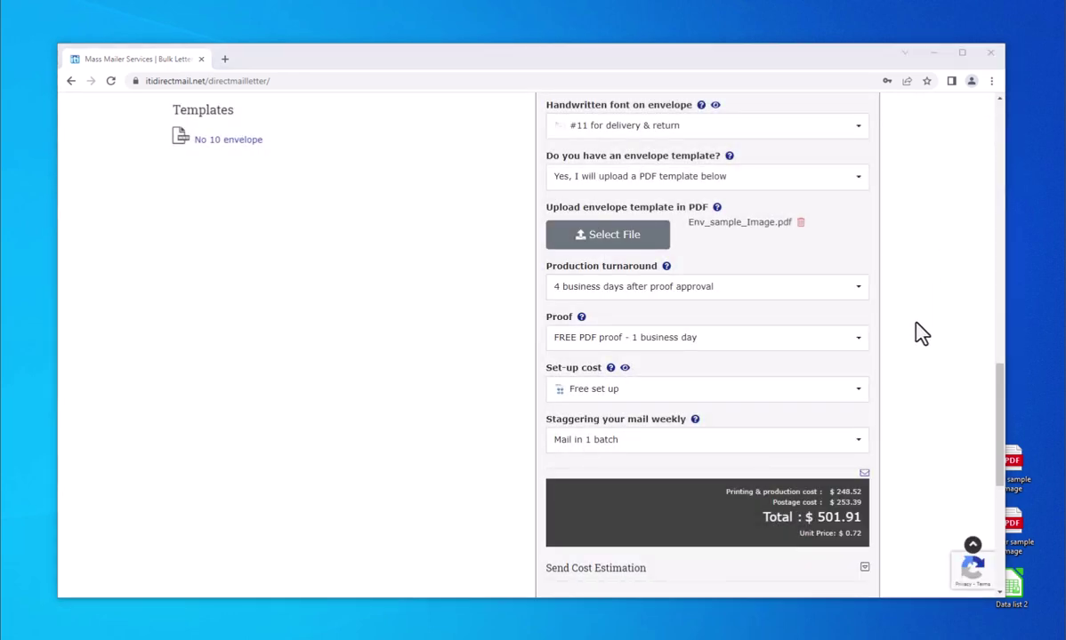
scroll(926, 342, down, 1)
scroll(925, 342, down, 1)
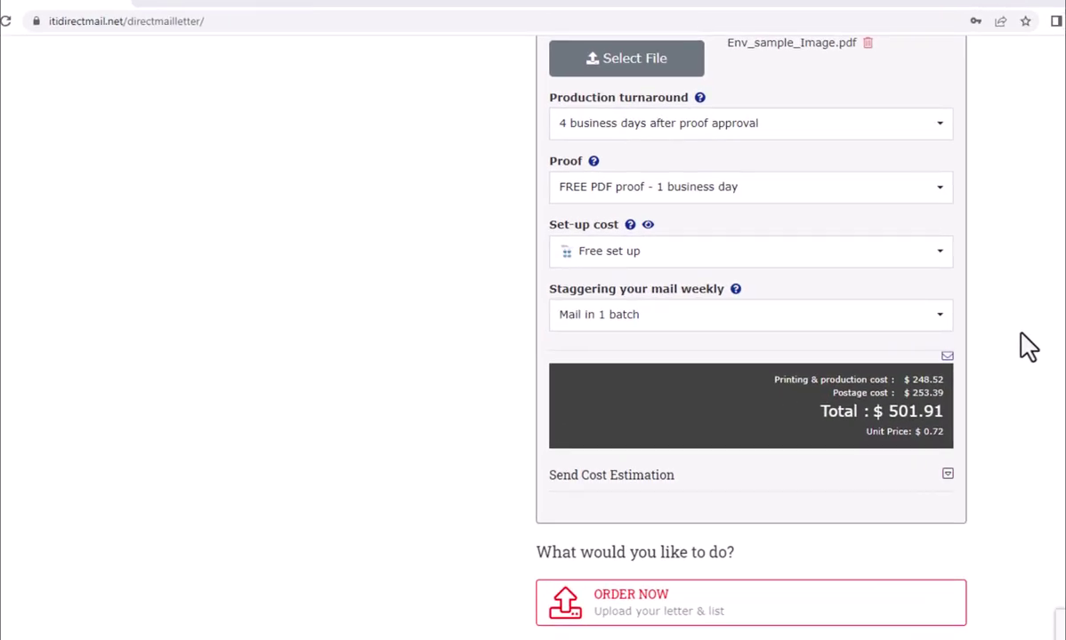
Leave staggering at 1 batch and proceed with ORDER NOW to the artwork upload page
click(918, 322)
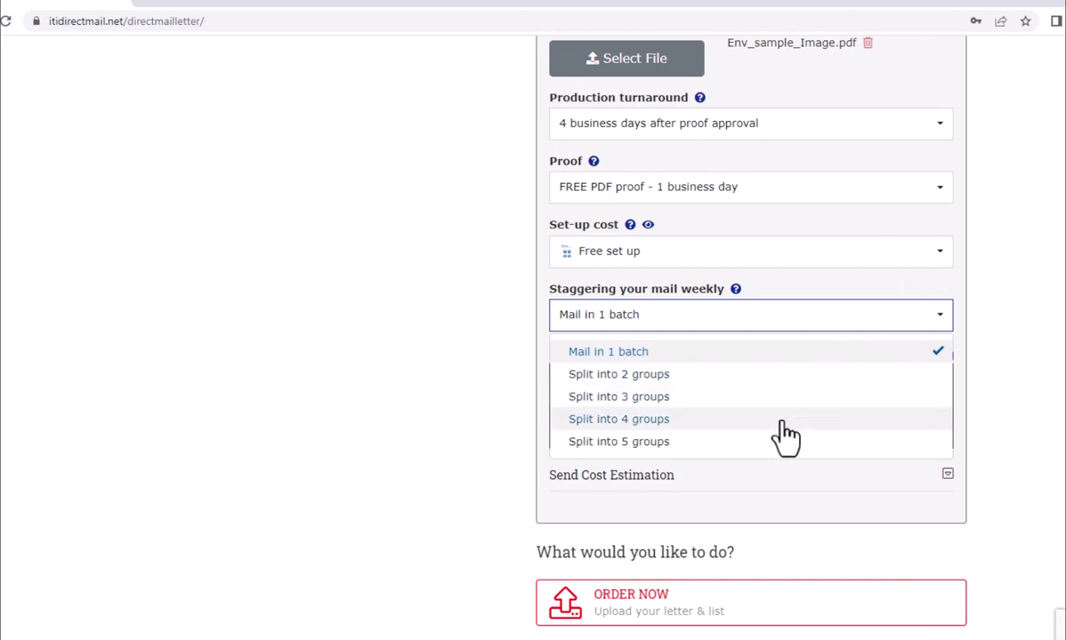
click(735, 290)
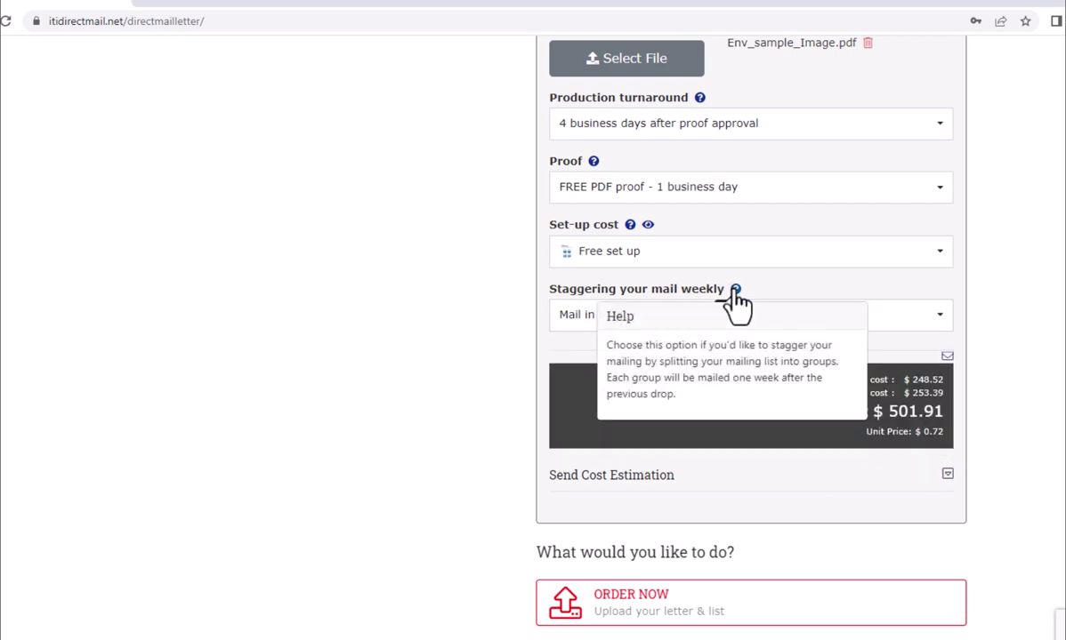
click(734, 292)
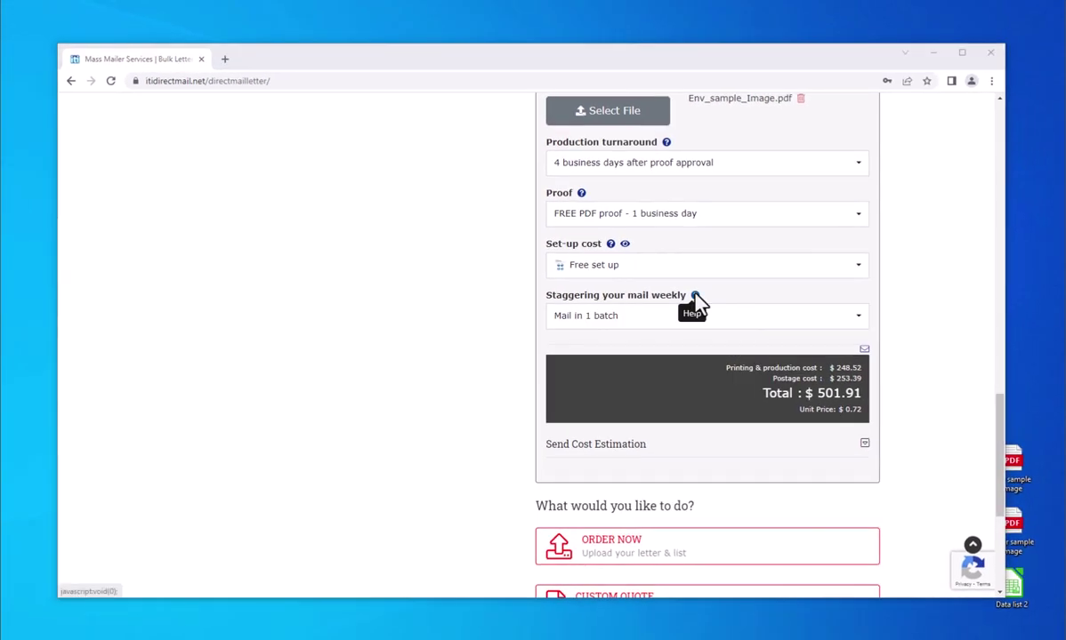
scroll(883, 333, down, 2)
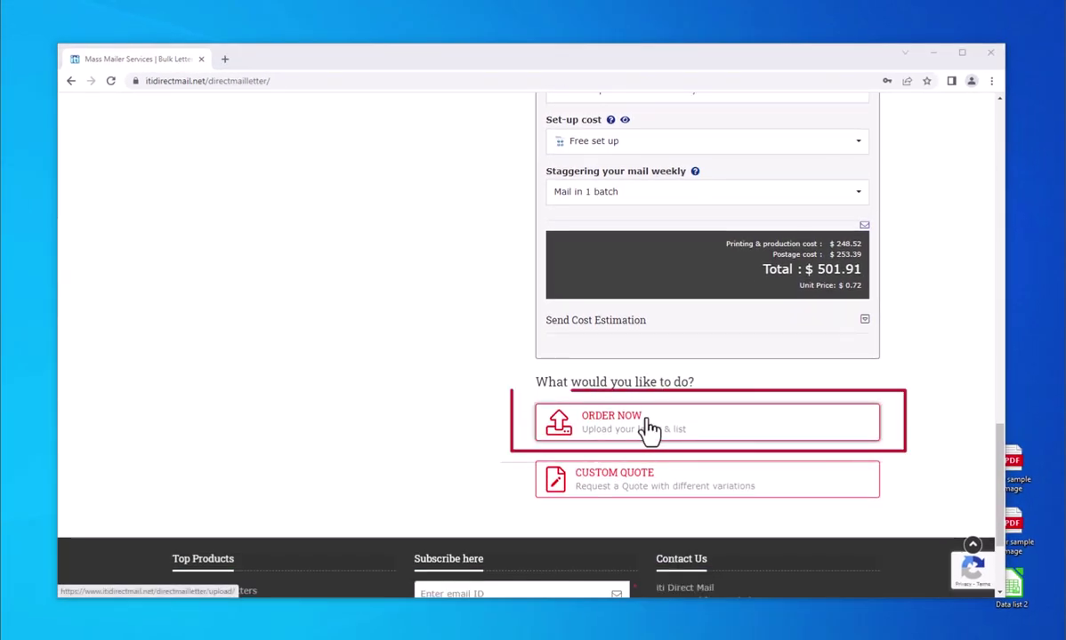
click(650, 430)
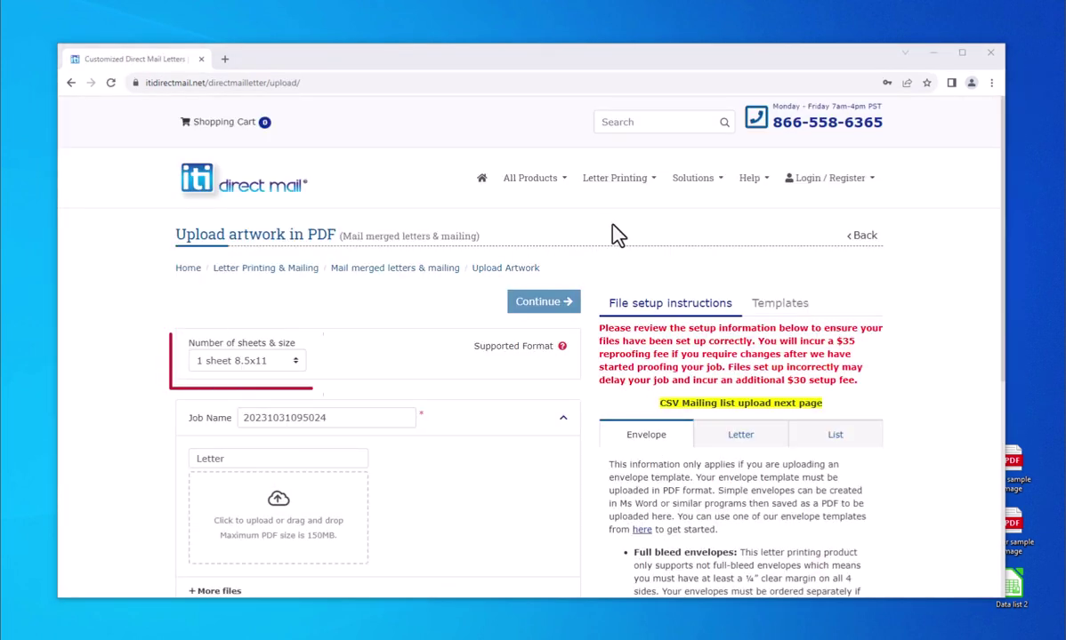
Set Number of sheets & size to 1 sheet 8.5x11
click(303, 363)
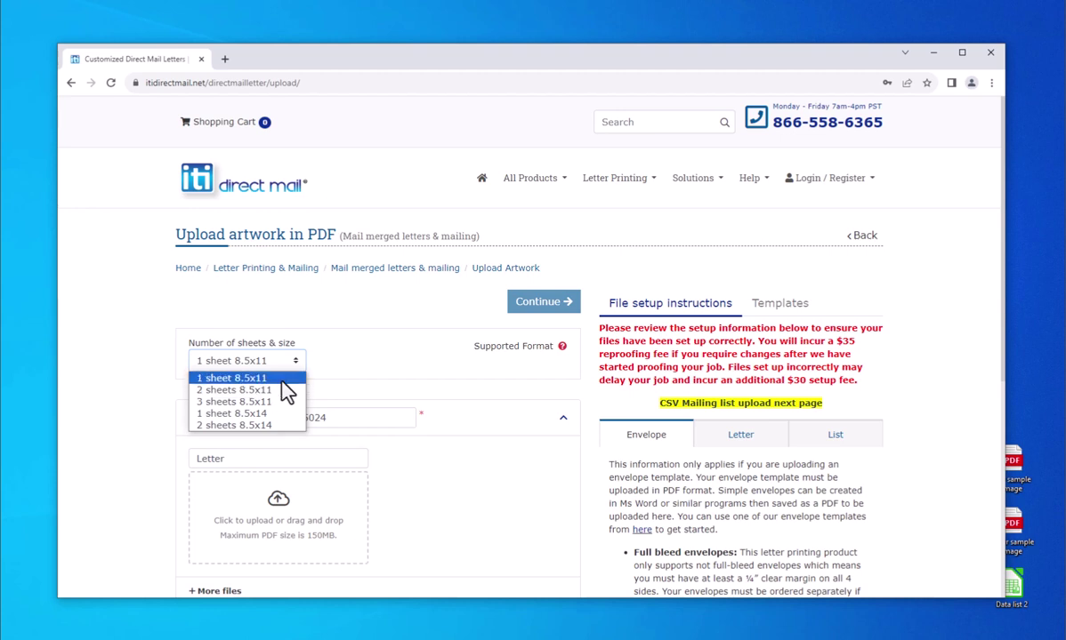
click(266, 378)
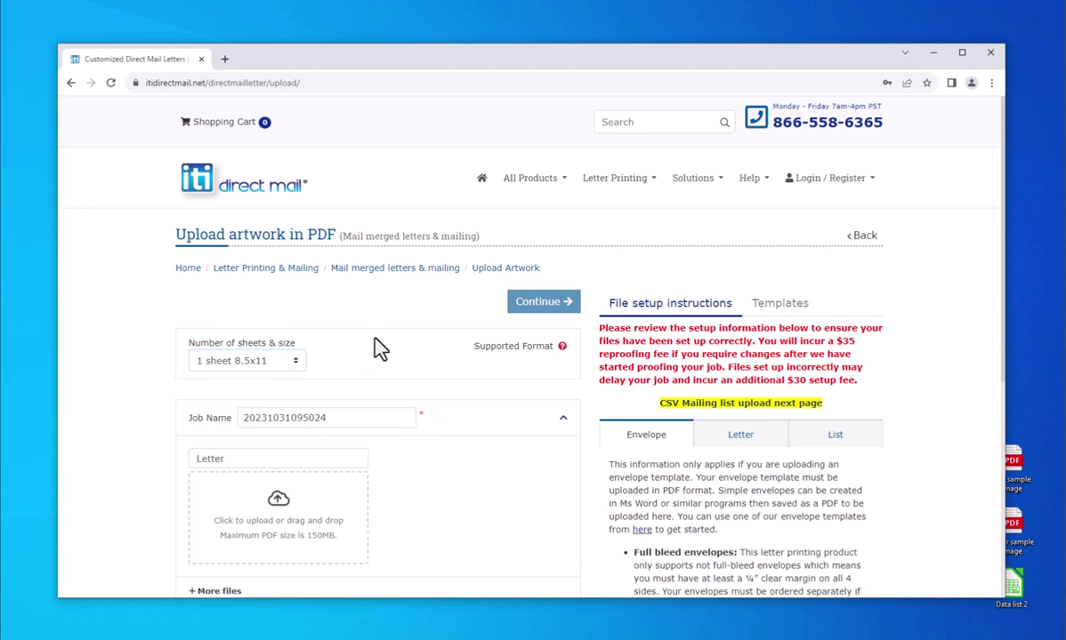
scroll(462, 356, down, 1)
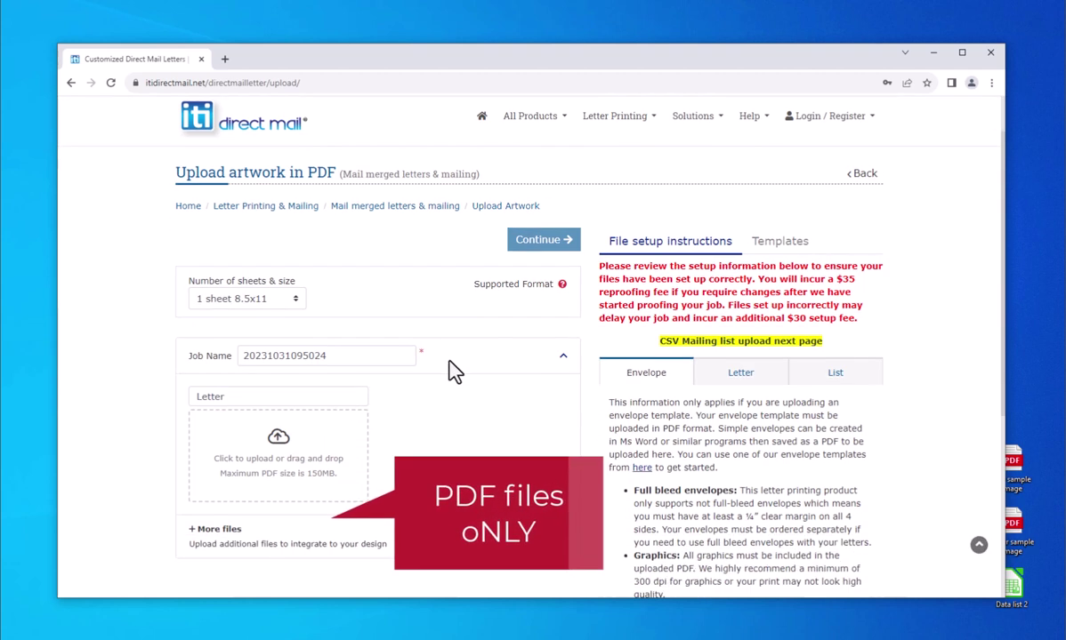
Replace the auto-generated Job Name with the 'mailer LA County' suggestion
drag(382, 357, 240, 359)
text(mail)
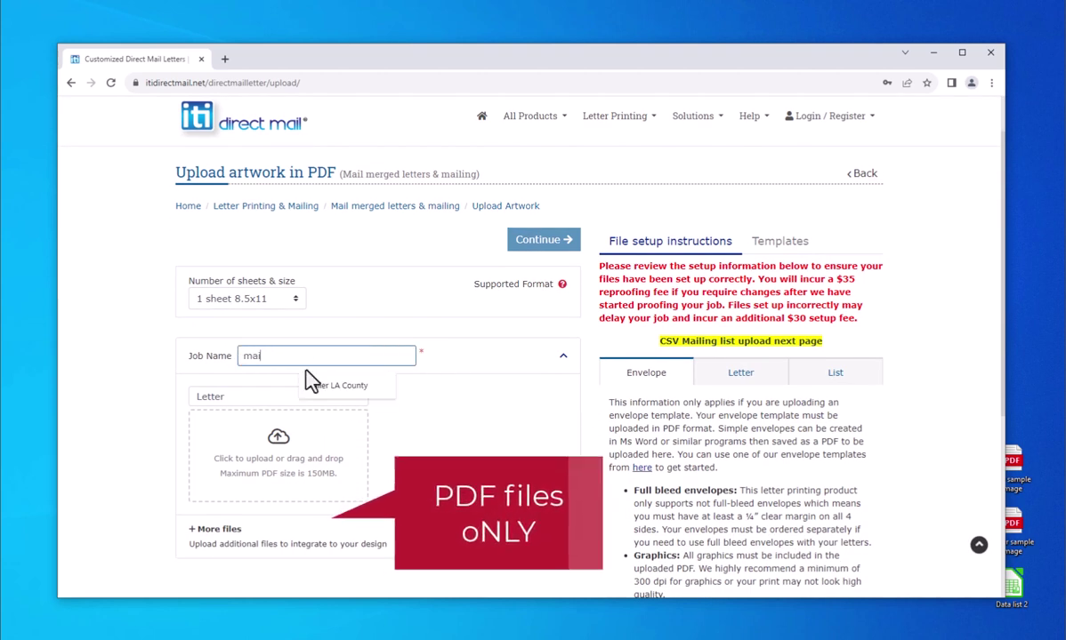
click(325, 390)
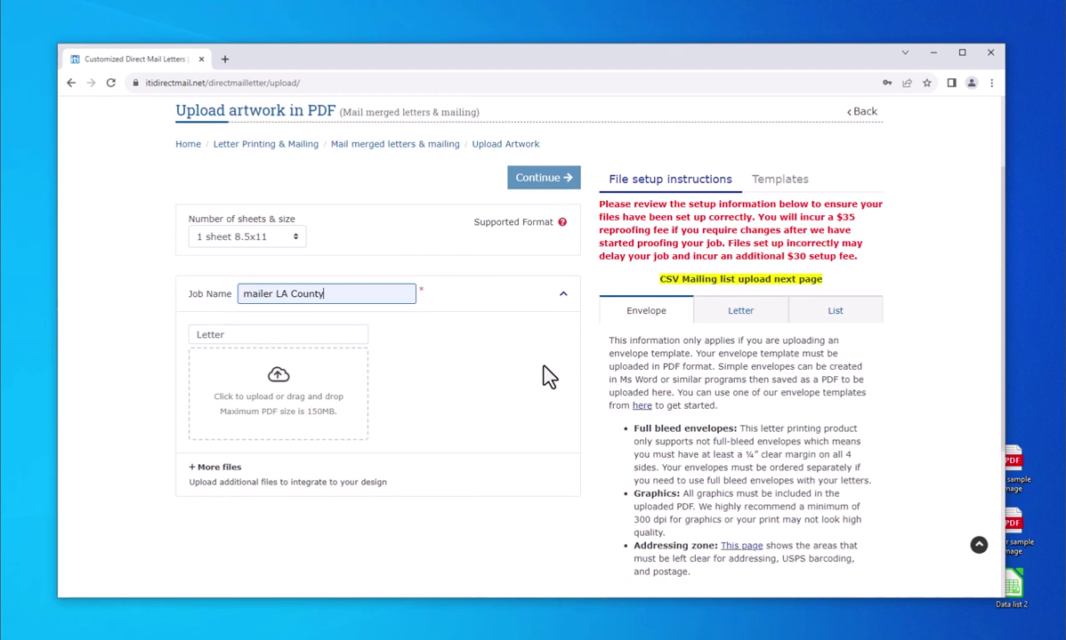
scroll(549, 376, down, 2)
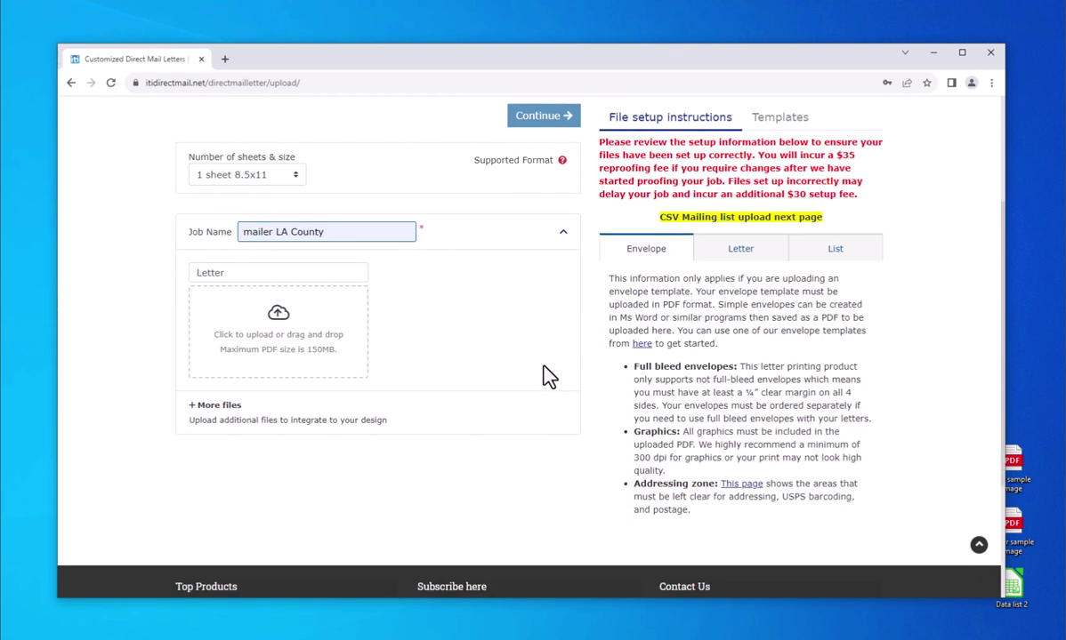
Drop the sample letter PDF from the desktop into the Letter upload area
click(302, 350)
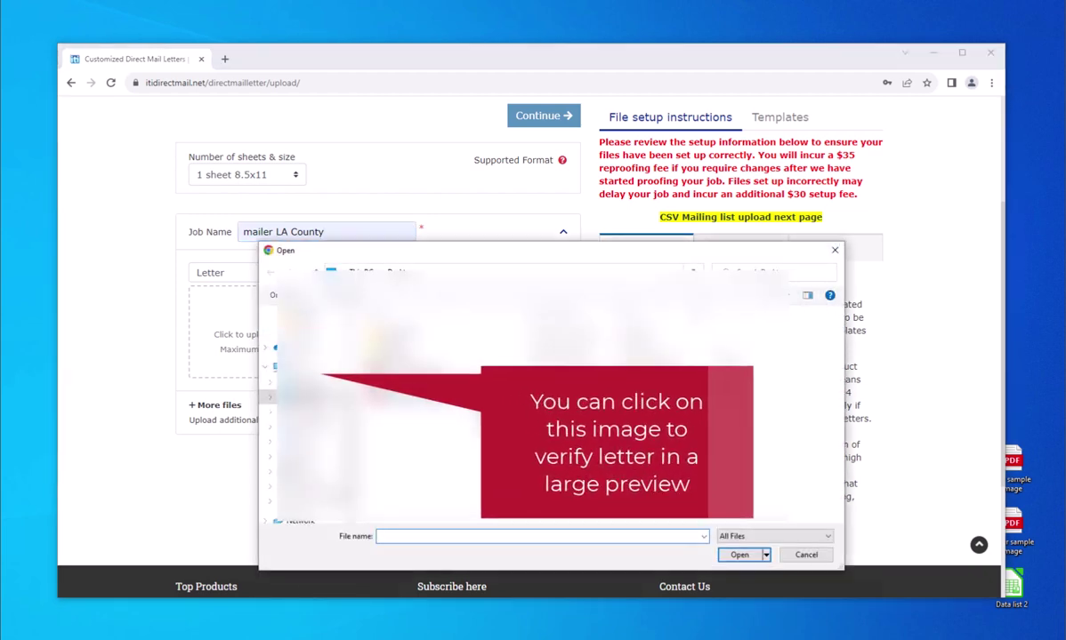
click(814, 555)
drag(1014, 525, 347, 347)
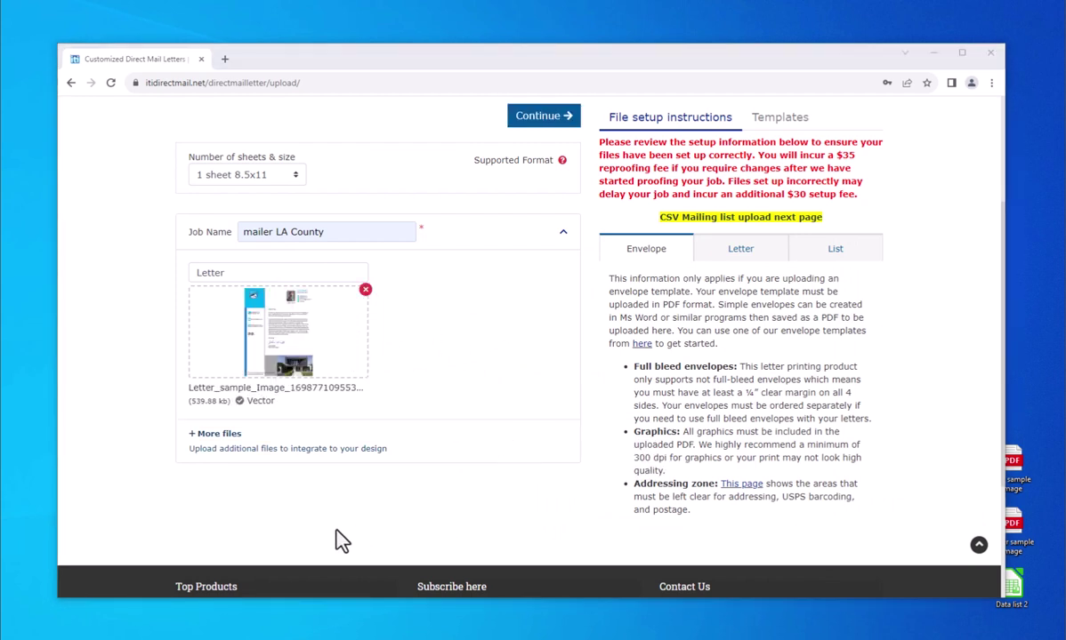
Add three extra file slots, delete File3, File2 and File1, then continue
click(191, 438)
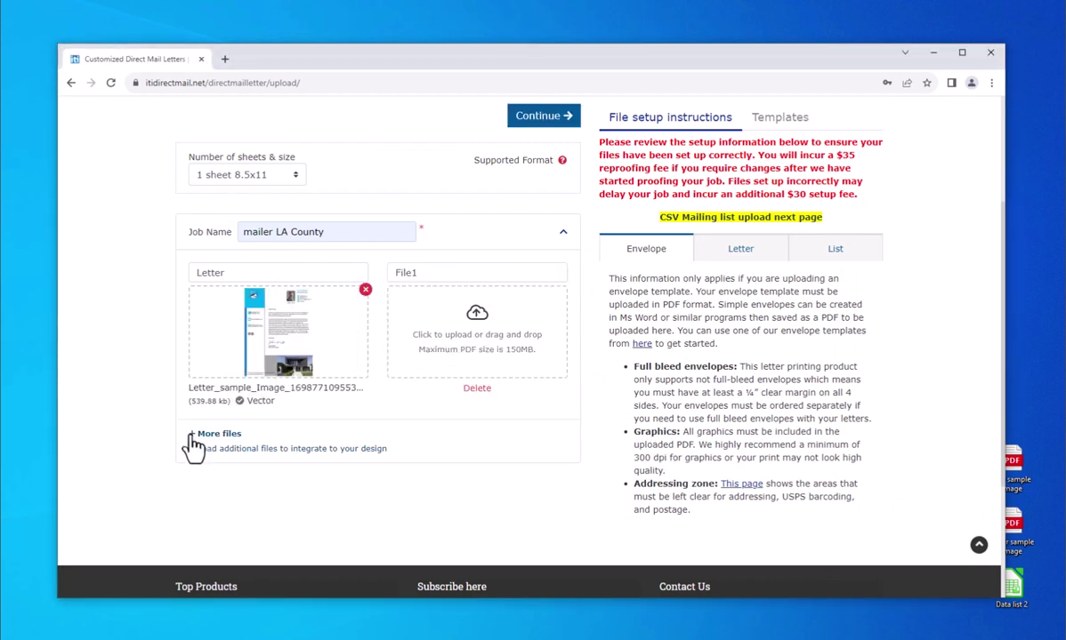
click(192, 438)
scroll(195, 480, down, 1)
click(198, 520)
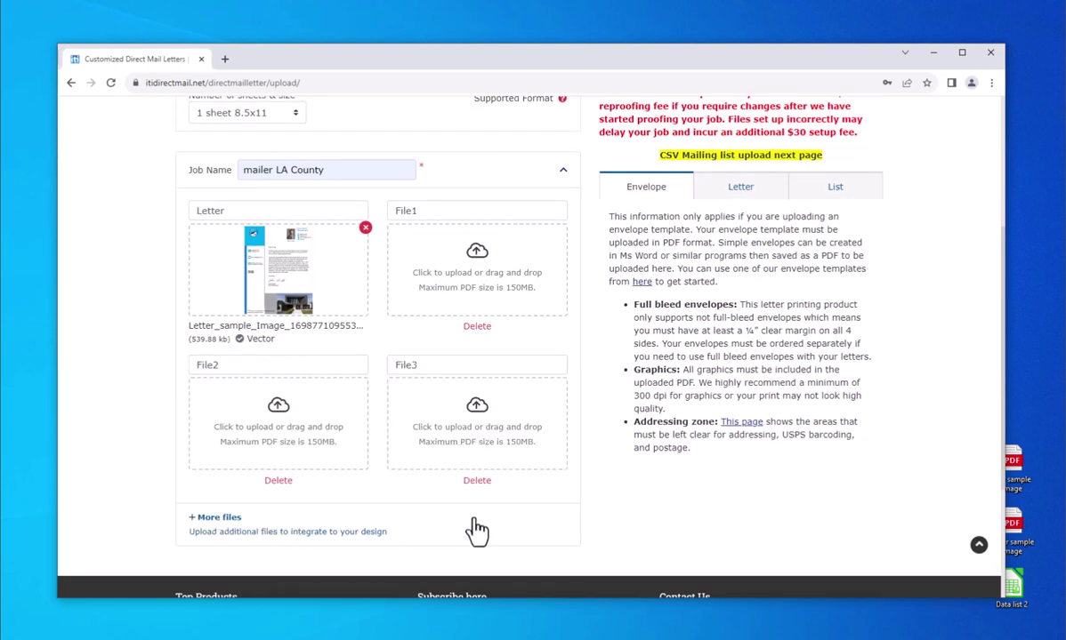
click(478, 488)
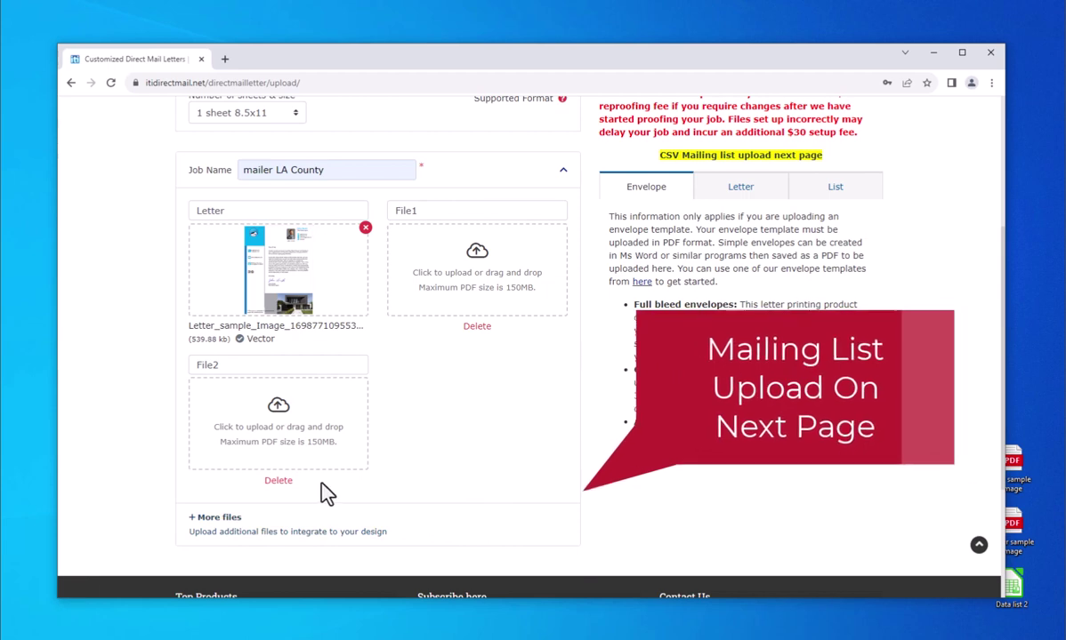
click(281, 484)
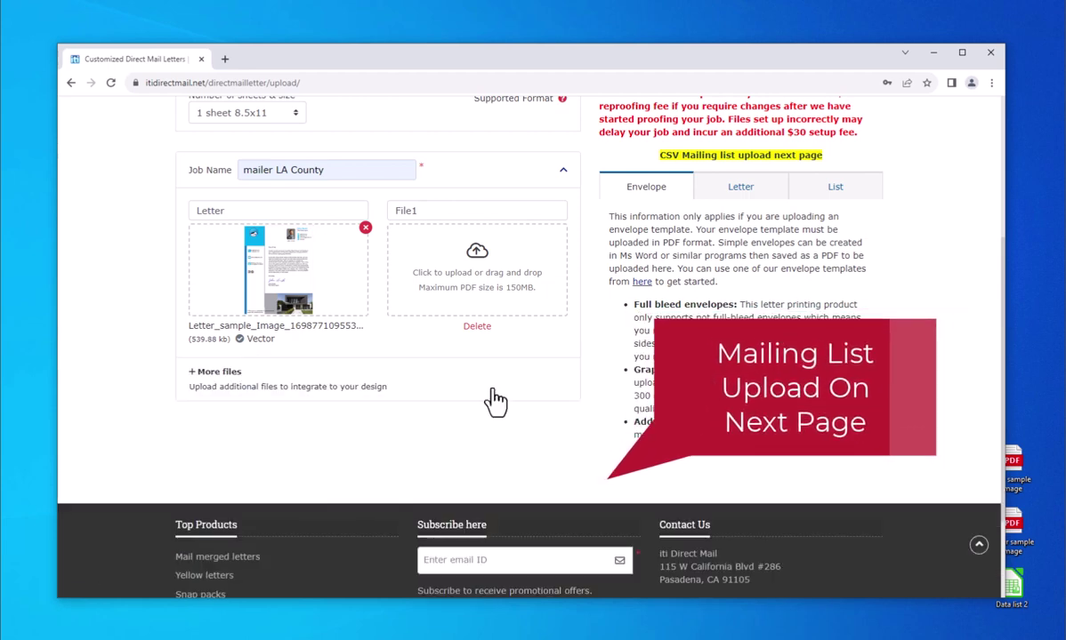
click(477, 328)
scroll(683, 469, up, 5)
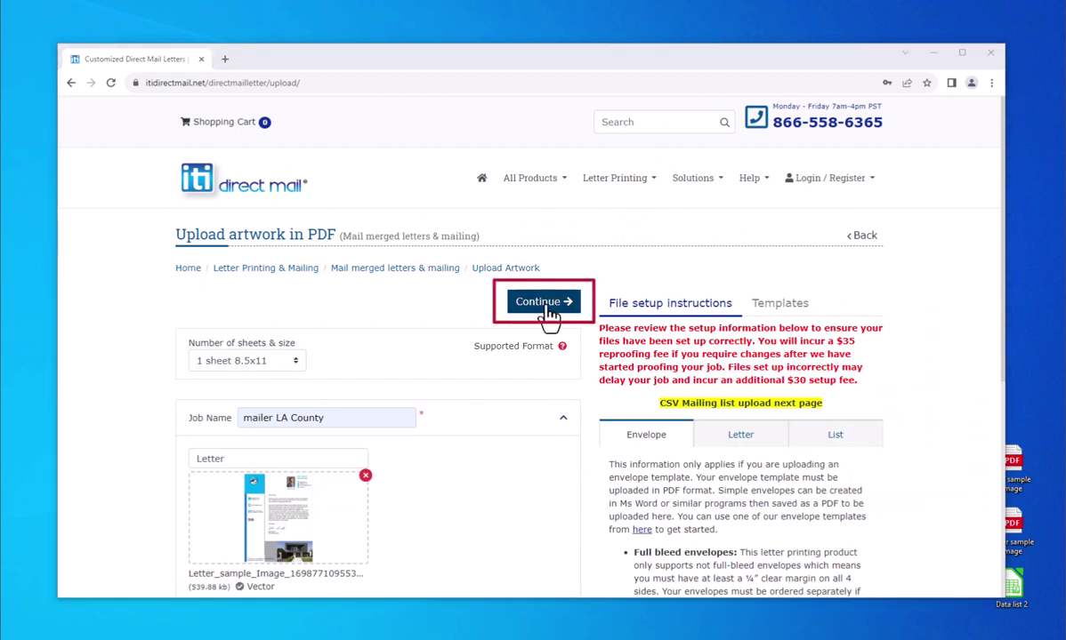
click(549, 308)
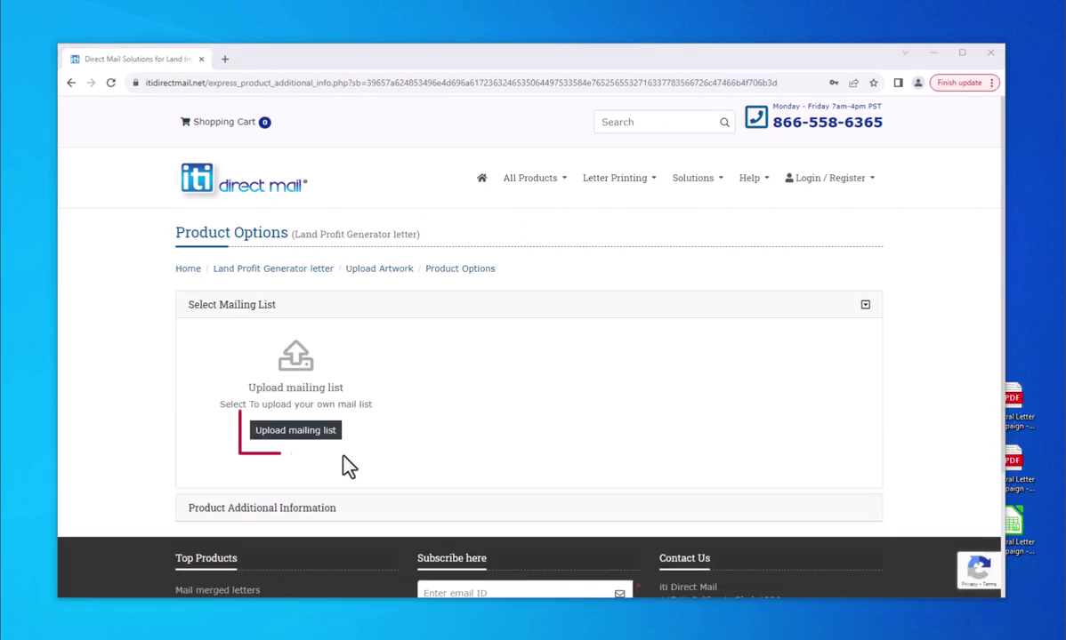
Open the Upload mailing list window, toggling the Merge header checkbox on and off
click(286, 433)
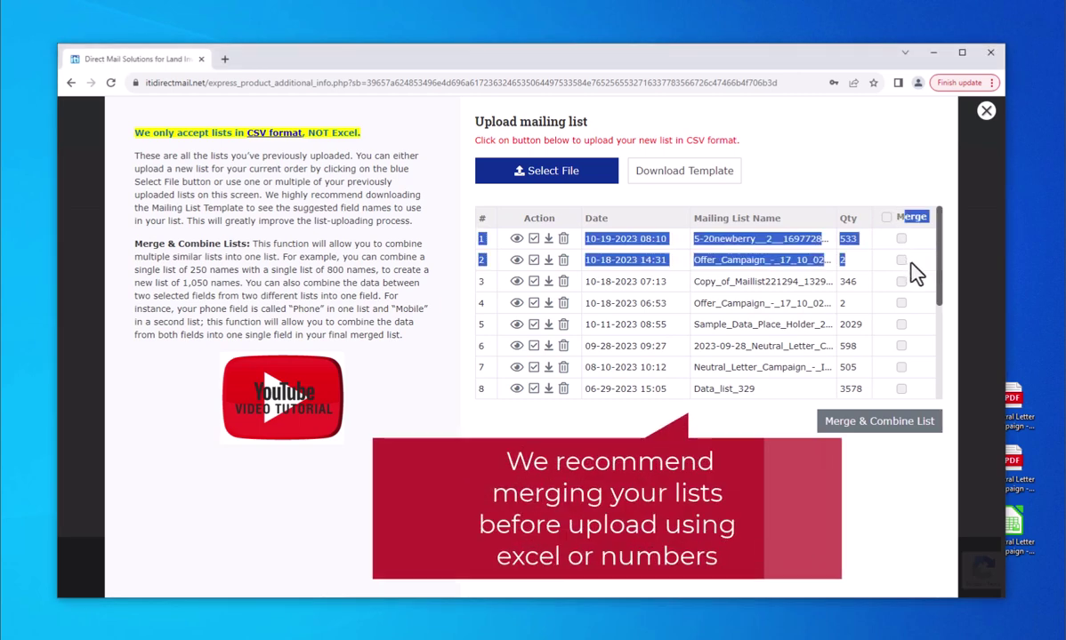
click(886, 218)
click(886, 217)
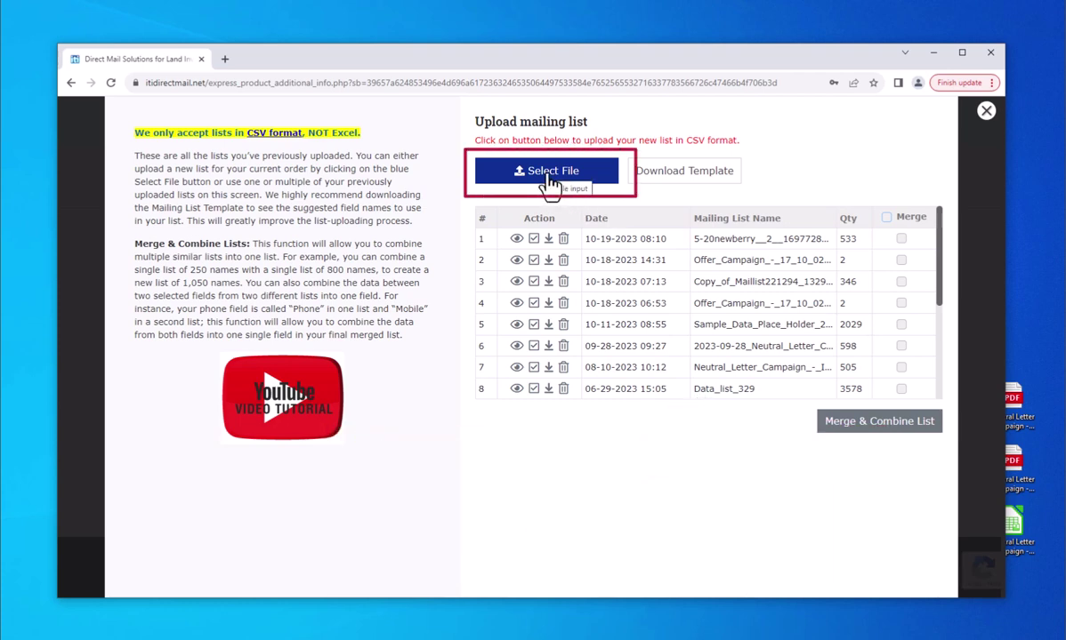
click(550, 178)
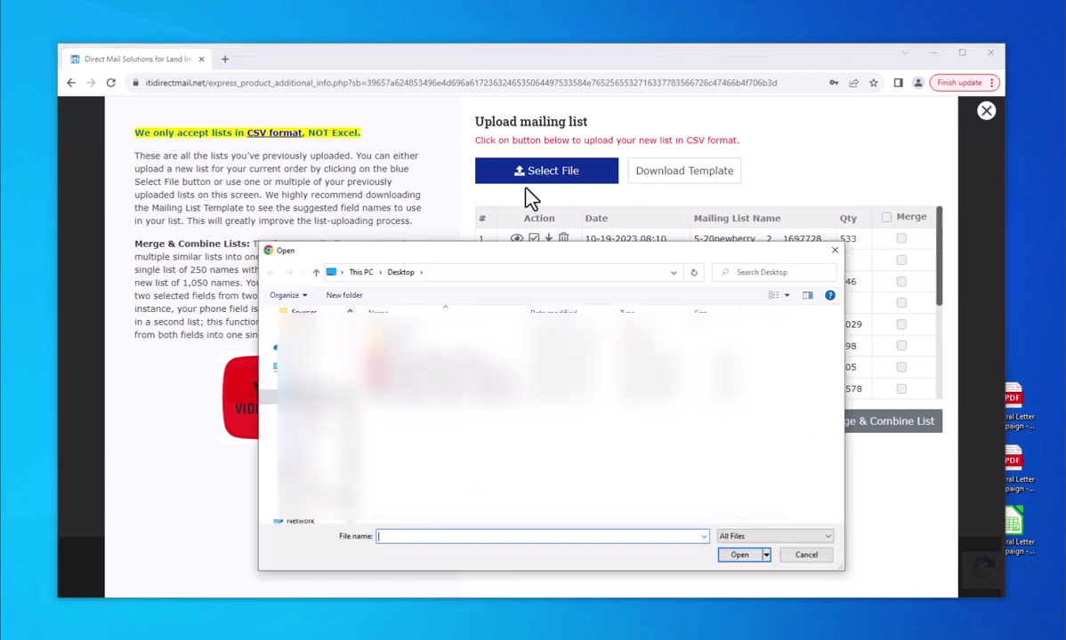
Upload the Neutral Letter Campaign CSV from the Desktop, loading its 505 records
double_click(402, 388)
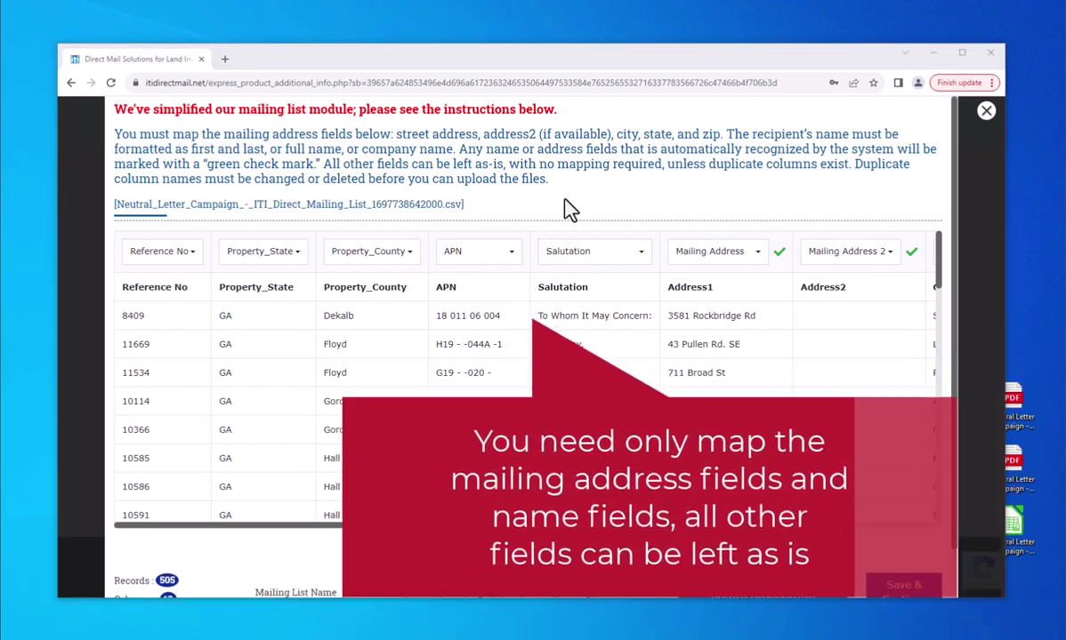
Clear the City column's field mapping and dismiss the mandatory City warning
drag(121, 133, 614, 189)
click(647, 206)
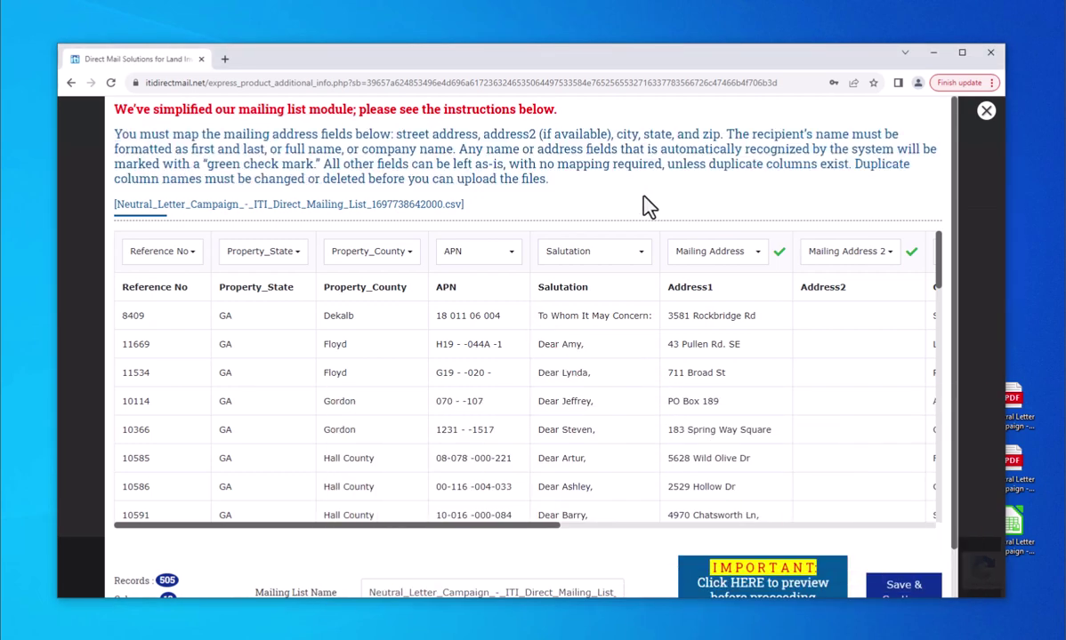
drag(499, 532, 702, 537)
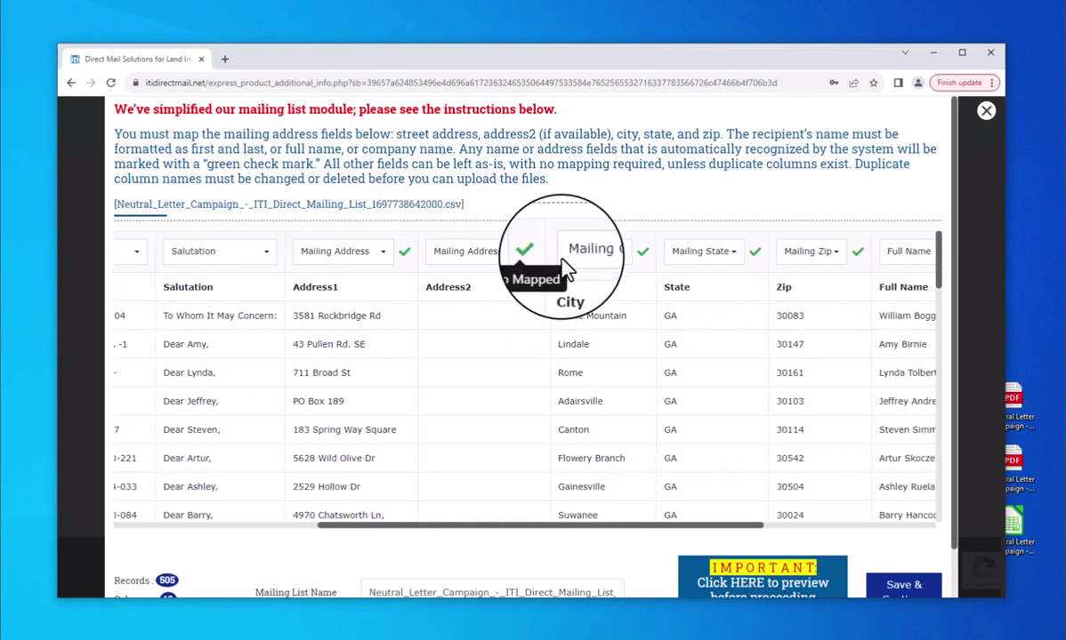
click(620, 260)
drag(669, 352, 666, 309)
click(653, 310)
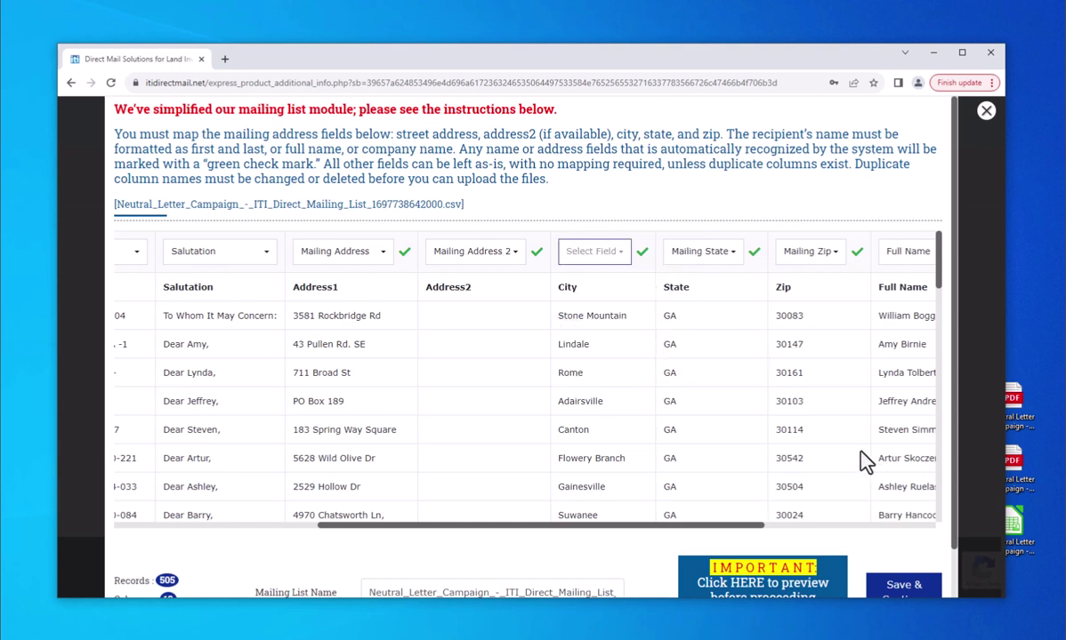
scroll(881, 480, down, 1)
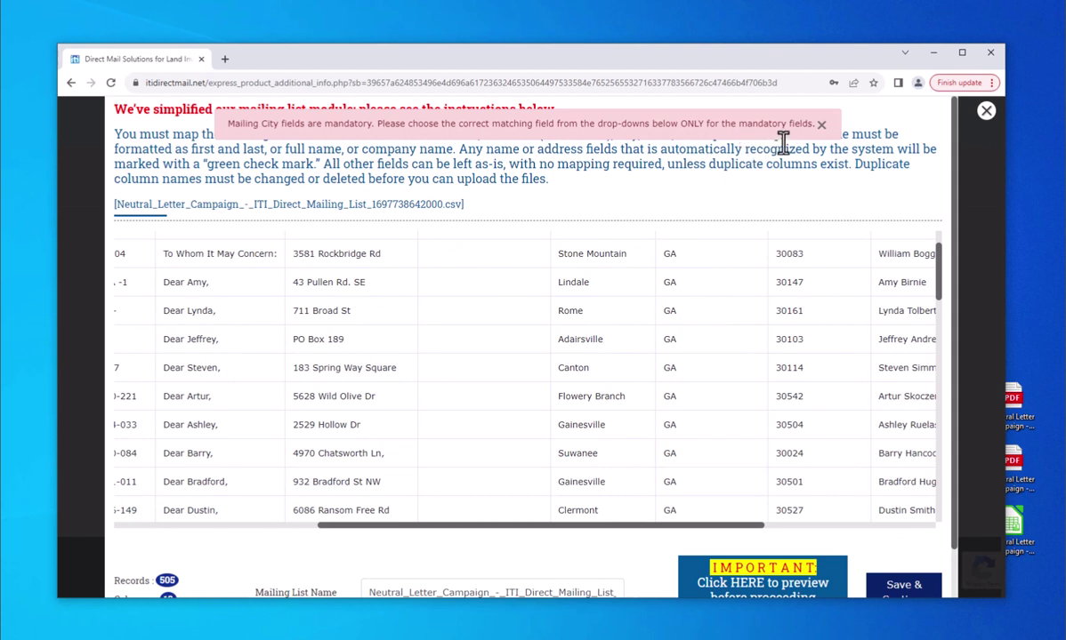
click(820, 125)
scroll(786, 312, up, 1)
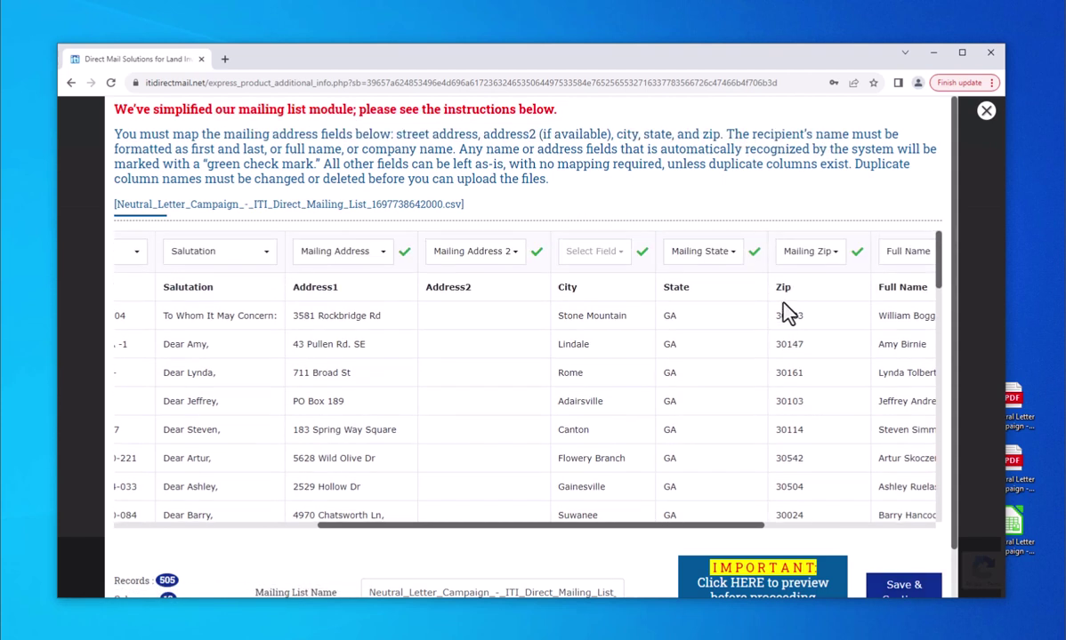
Map the City column to Mailing City and save the mailing list
click(625, 267)
click(672, 349)
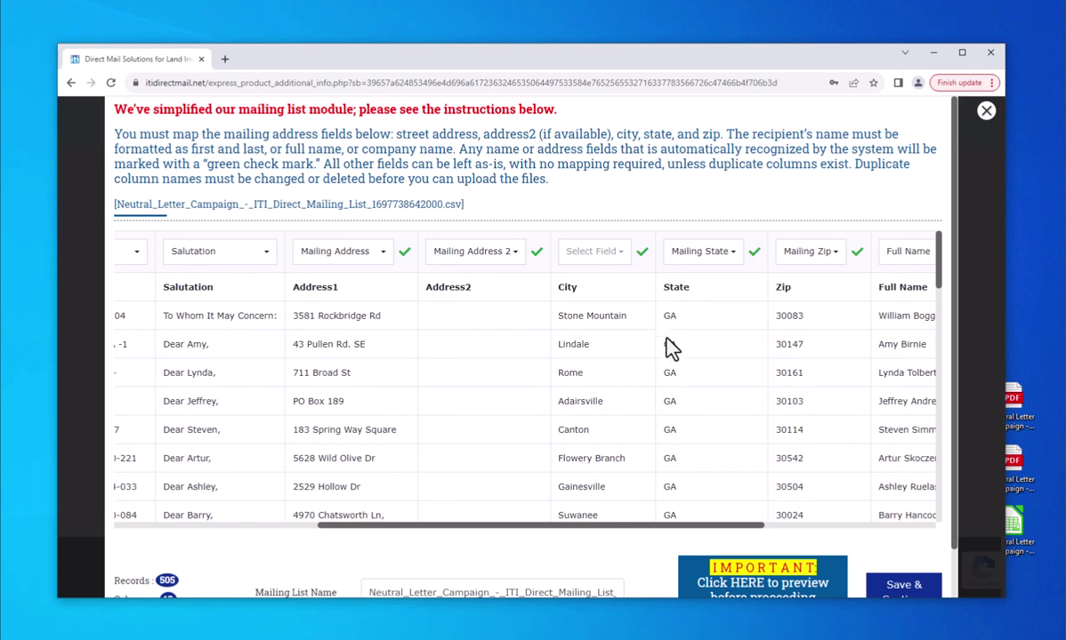
click(638, 250)
scroll(633, 338, down, 3)
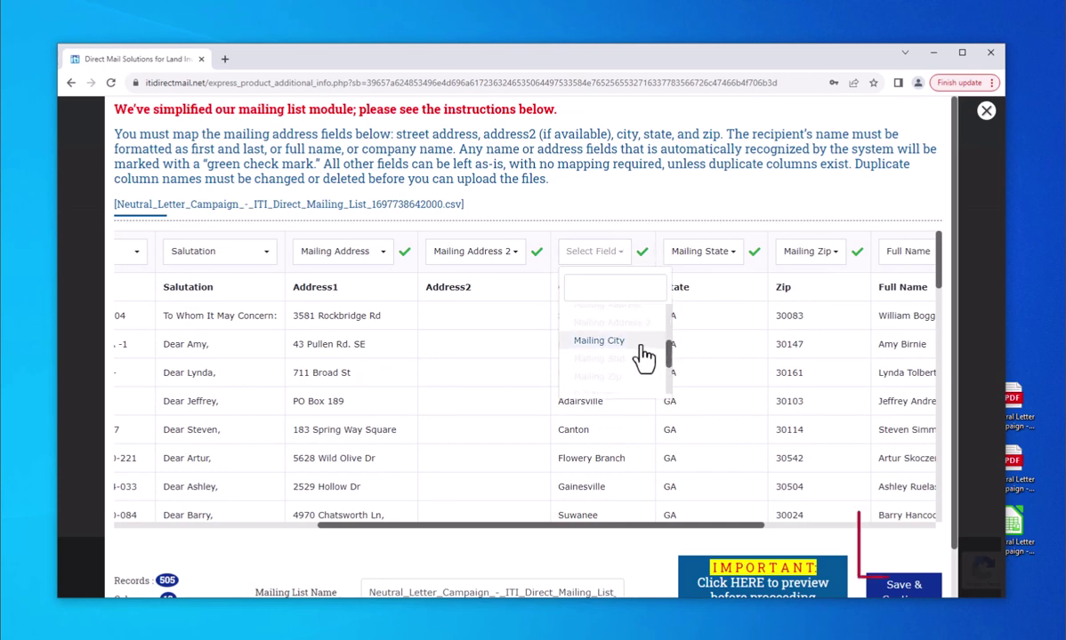
click(614, 343)
scroll(934, 569, down, 1)
click(906, 553)
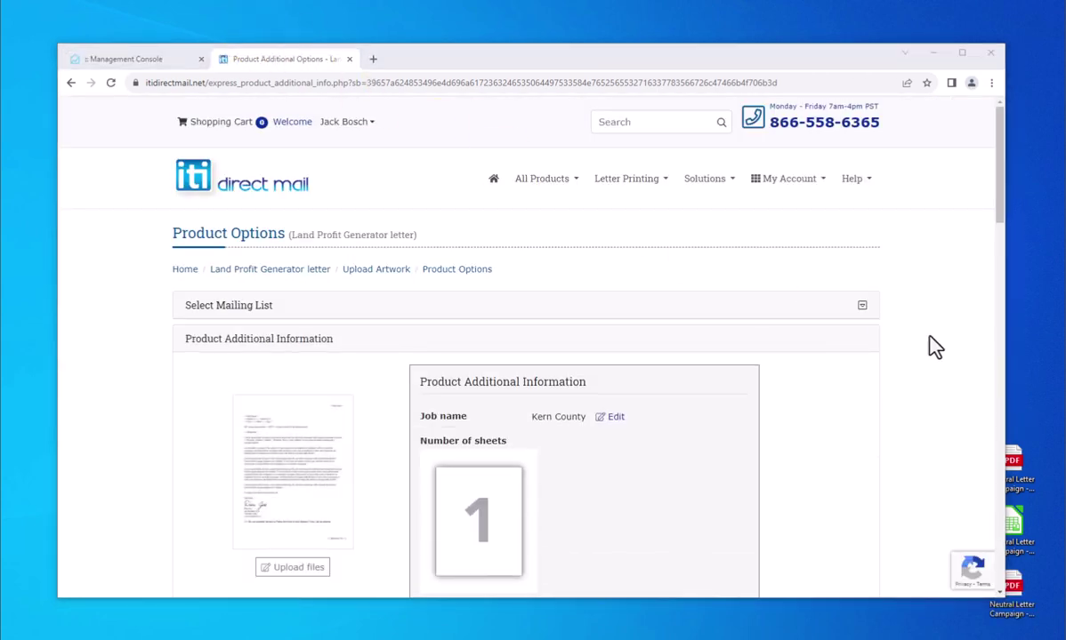
Accept the Terms of Use and add the 4593-piece mail merged letters job to the cart
drag(1001, 194, 967, 538)
click(756, 388)
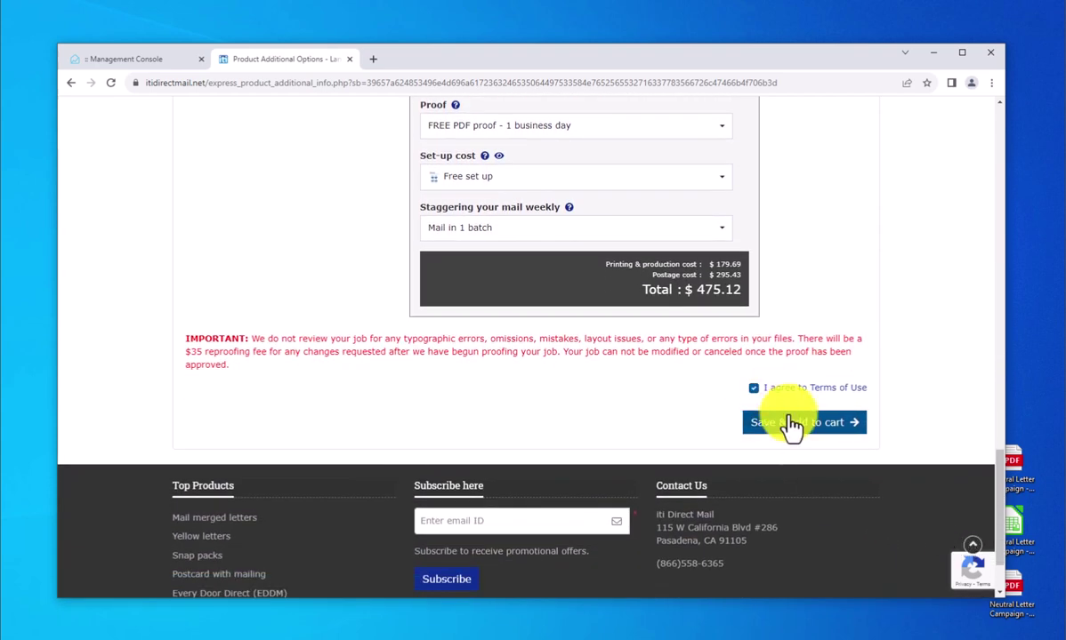
click(791, 425)
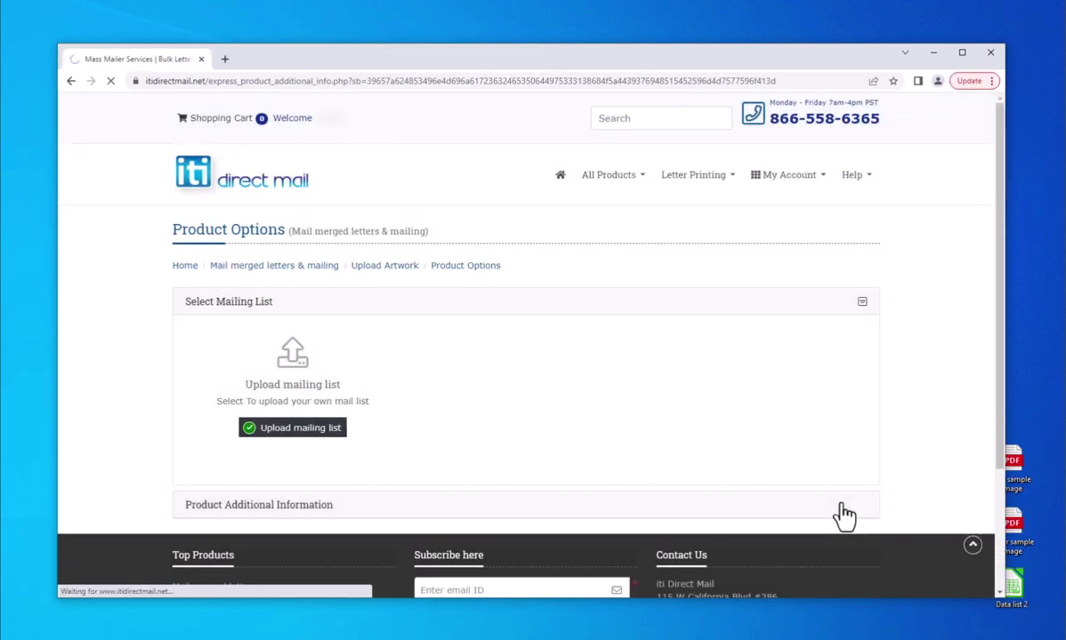
scroll(845, 515, down, 2)
scroll(847, 515, down, 2)
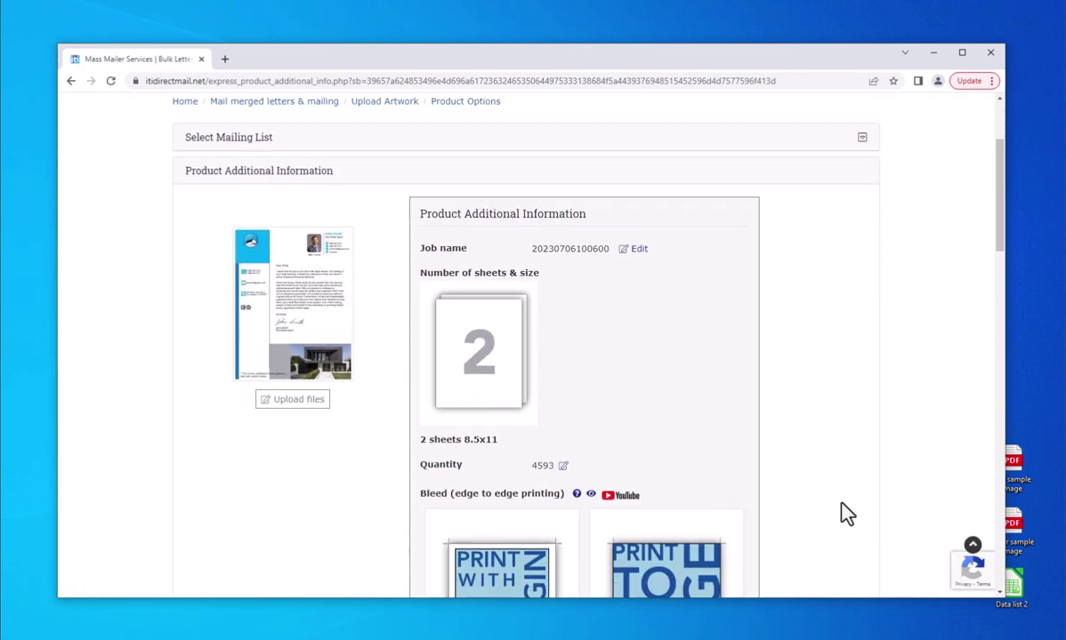
drag(999, 290, 987, 531)
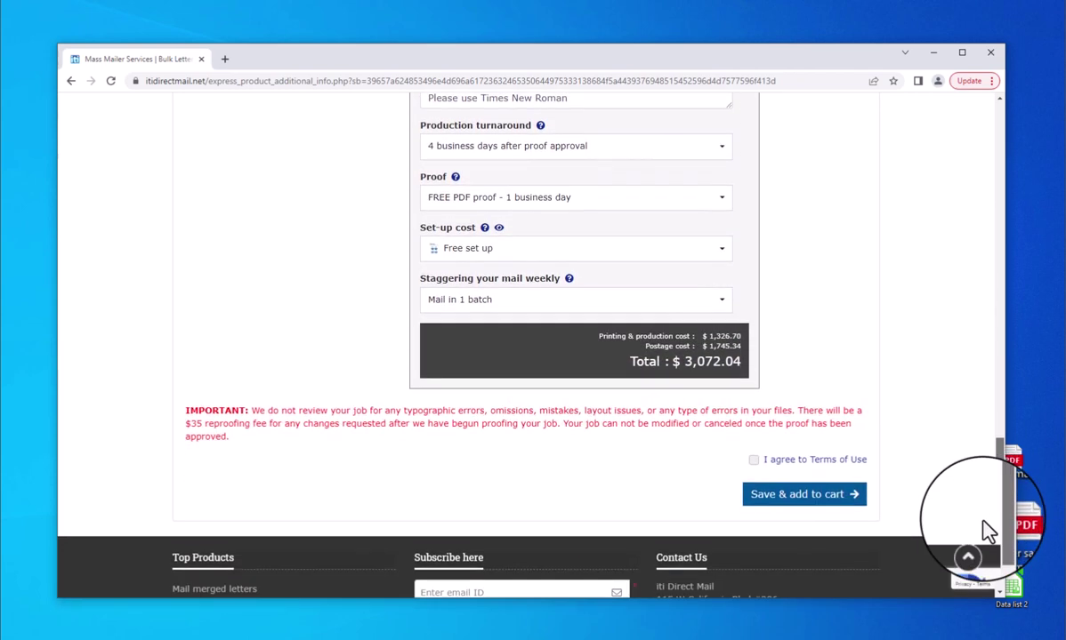
click(753, 461)
click(814, 496)
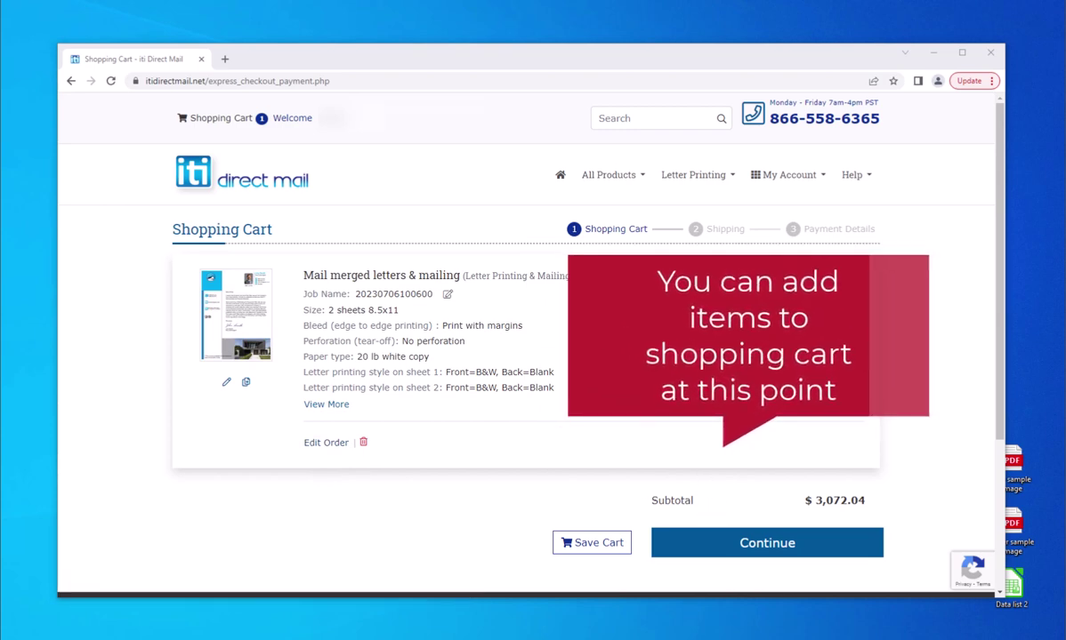
Glance at the All Products menu, then move from the shopping cart to Shipping
click(605, 188)
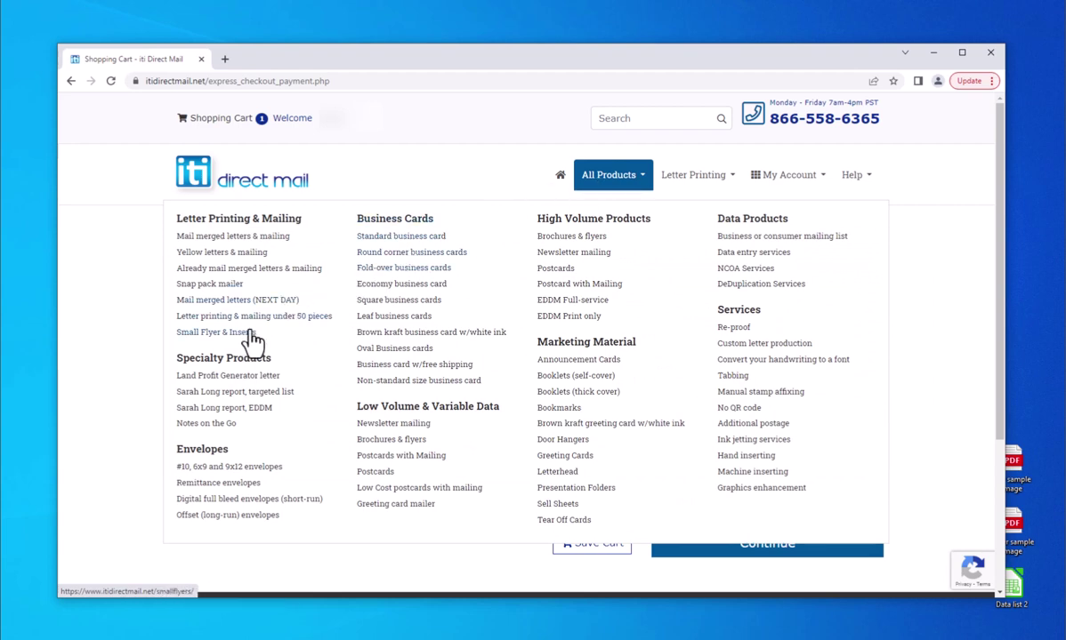
click(625, 182)
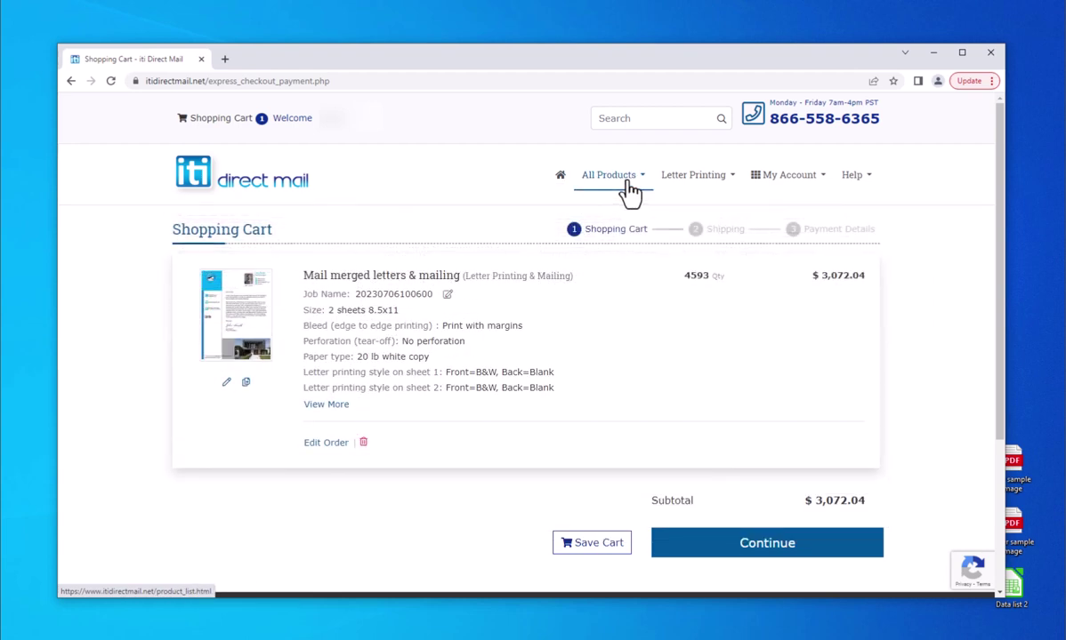
click(739, 549)
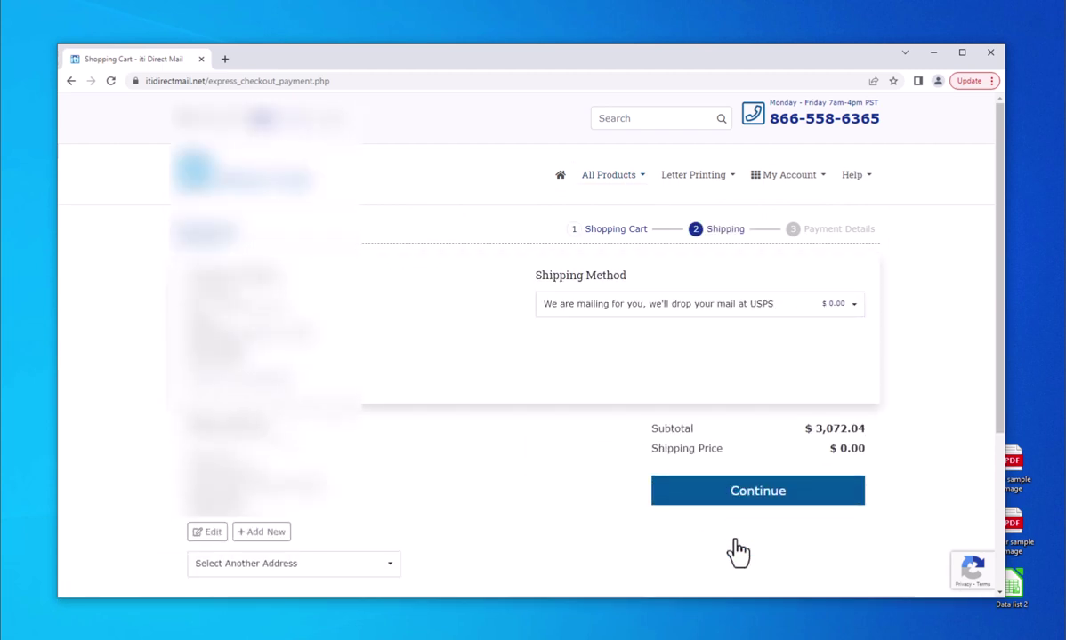
Keep 'We are mailing for you, we'll drop your mail at USPS' and proceed to payment
scroll(818, 556, down, 1)
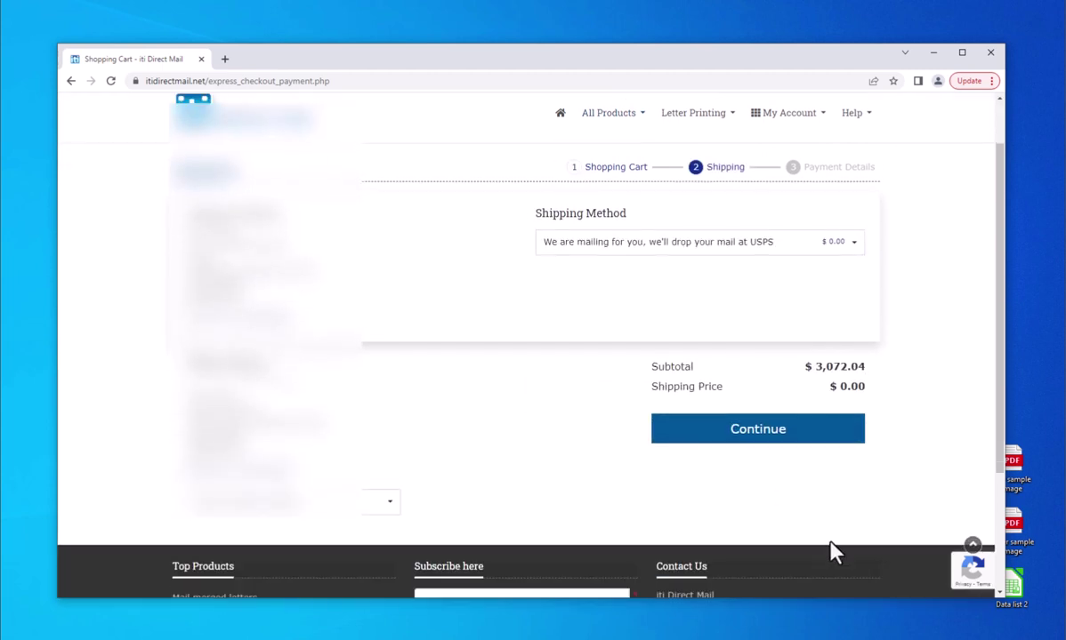
click(794, 252)
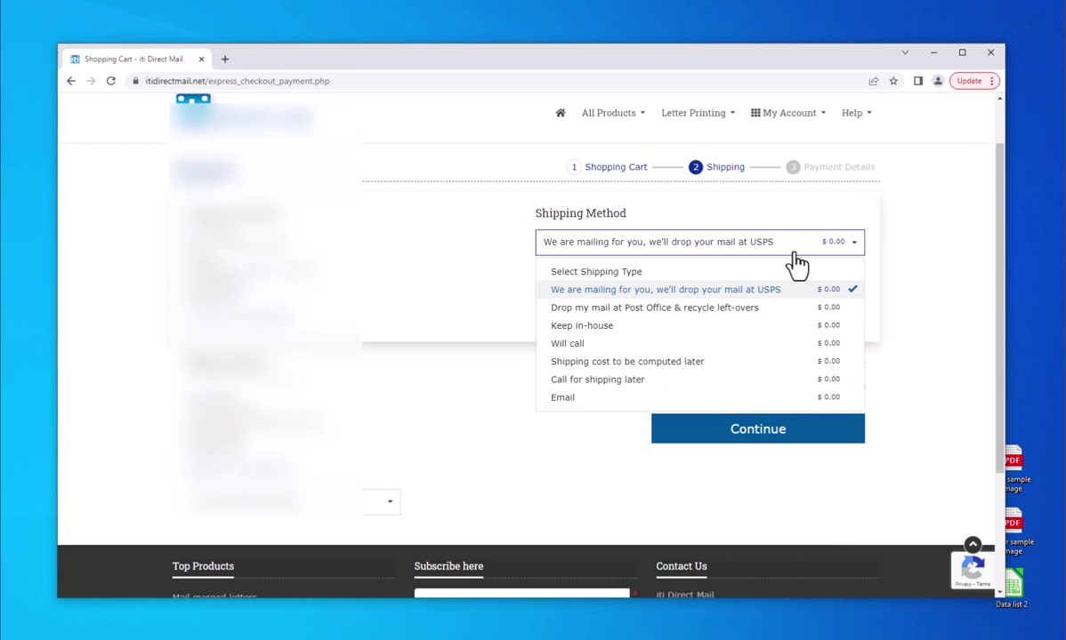
click(746, 295)
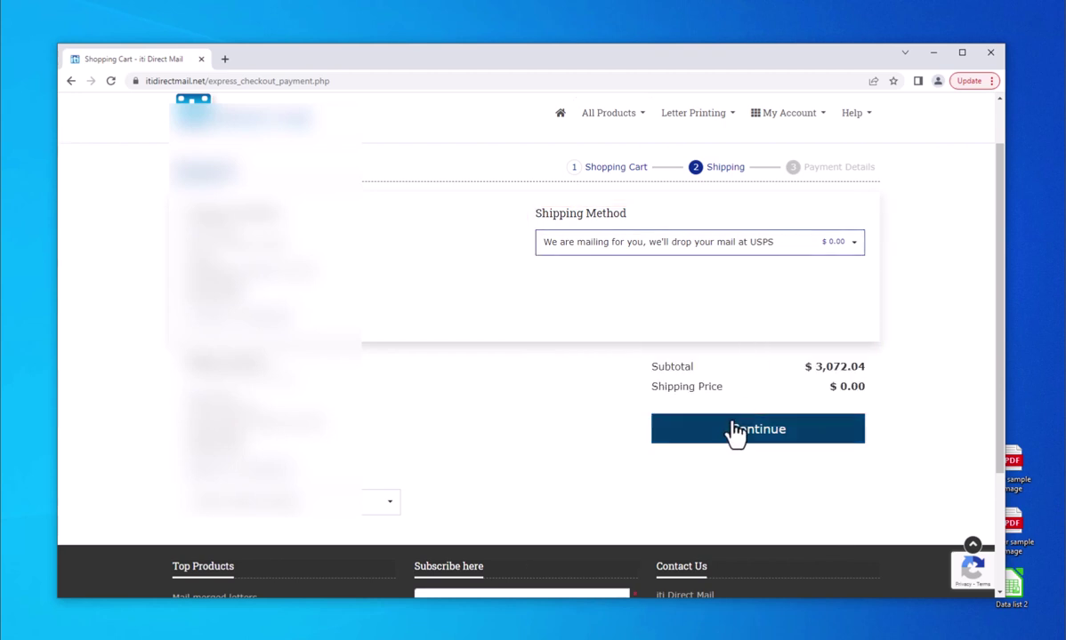
click(758, 449)
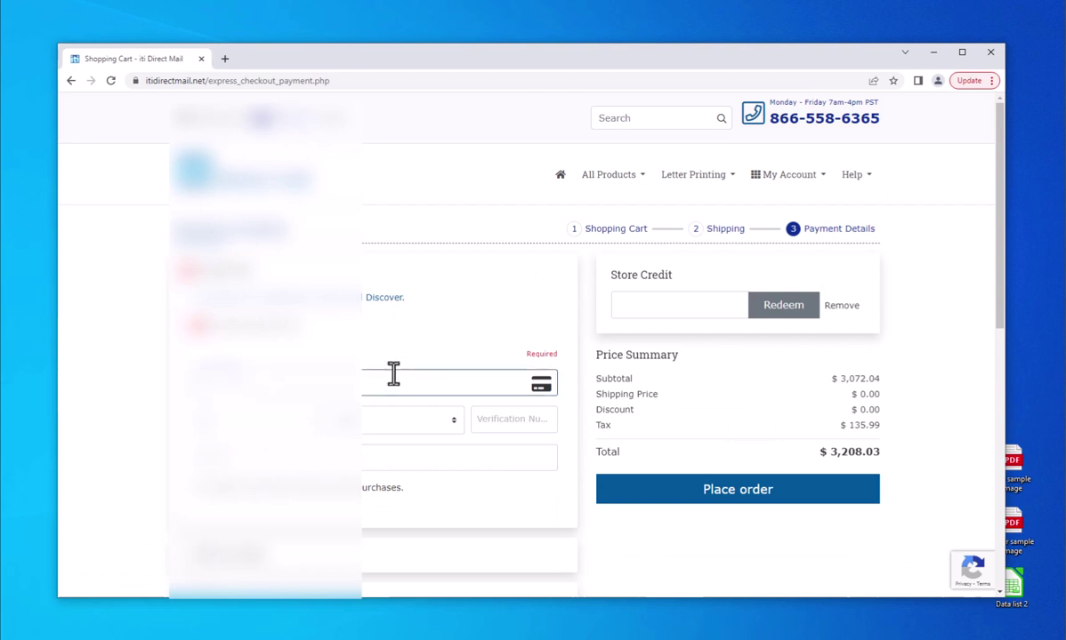
Set the card expiration date and enter the card verification number
click(329, 418)
click(289, 418)
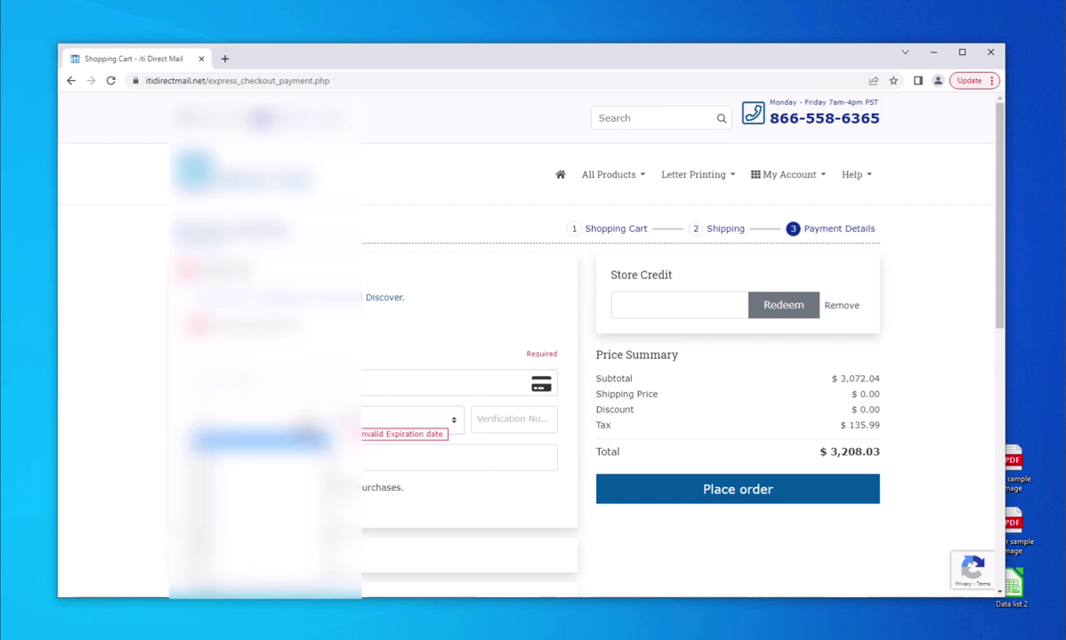
click(436, 457)
click(503, 426)
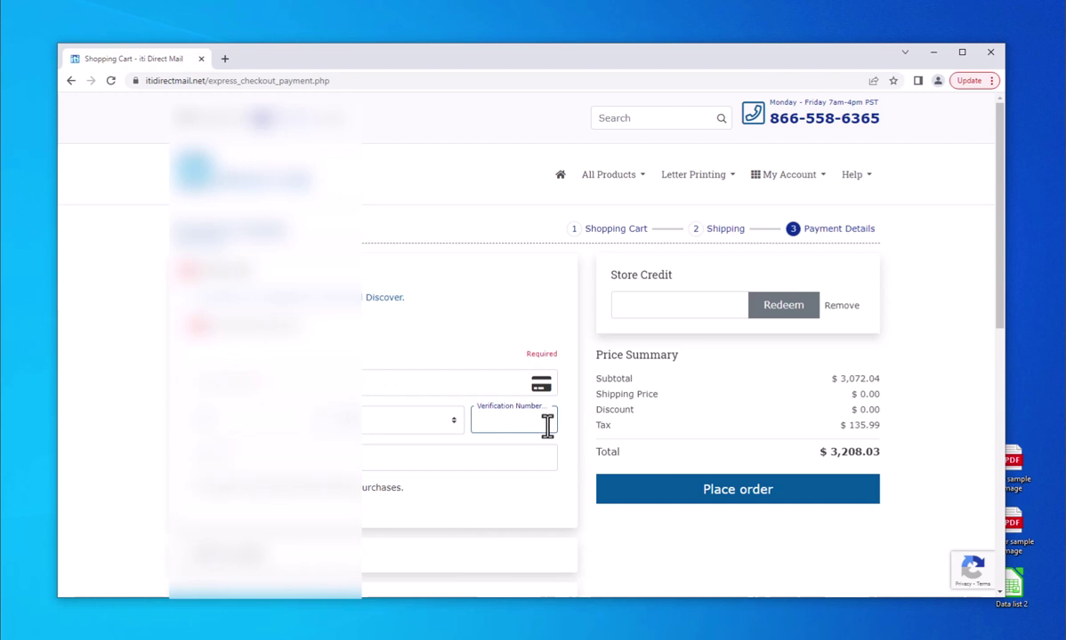
scroll(545, 427, down, 3)
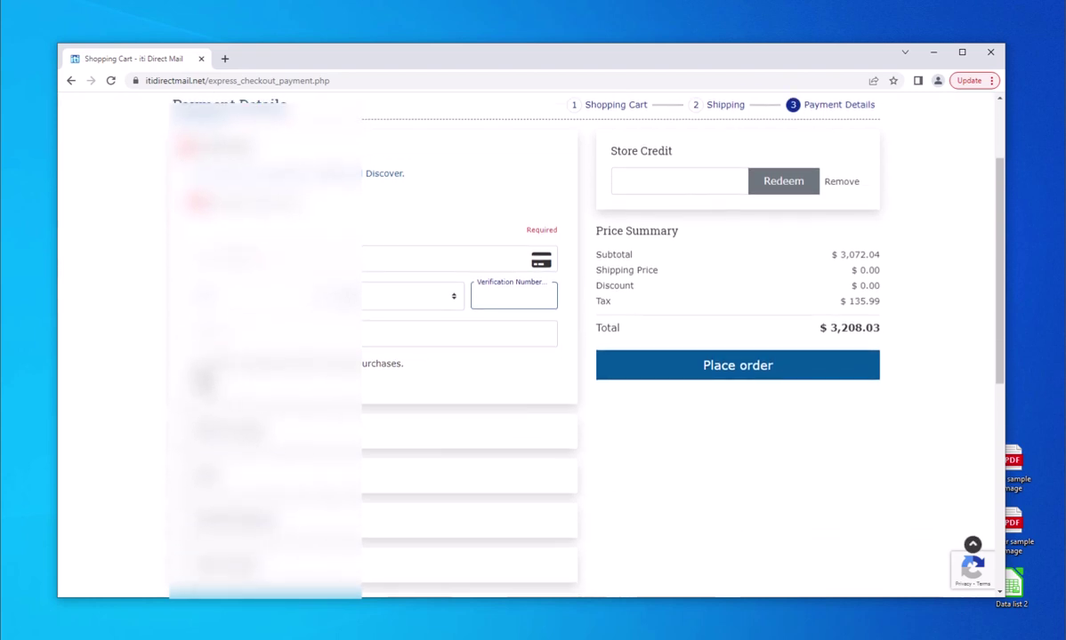
click(191, 361)
scroll(325, 365, down, 5)
Add the special instruction 'Please Use times New Roman for Envelope' and place the order
click(297, 407)
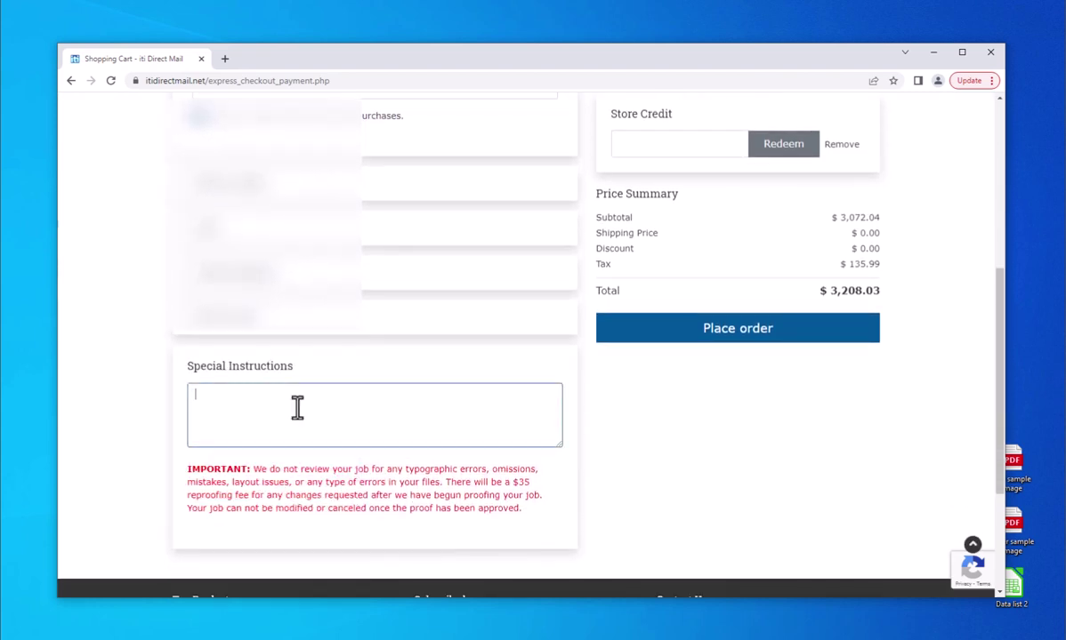
text(Please Use times New Roman for Envelope)
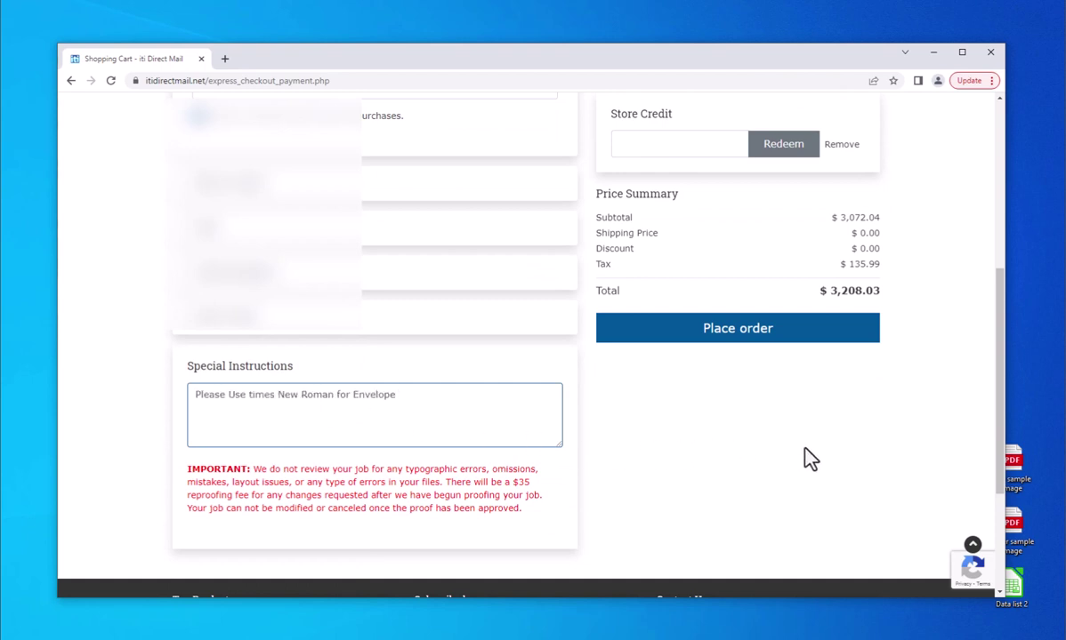
scroll(809, 459, up, 2)
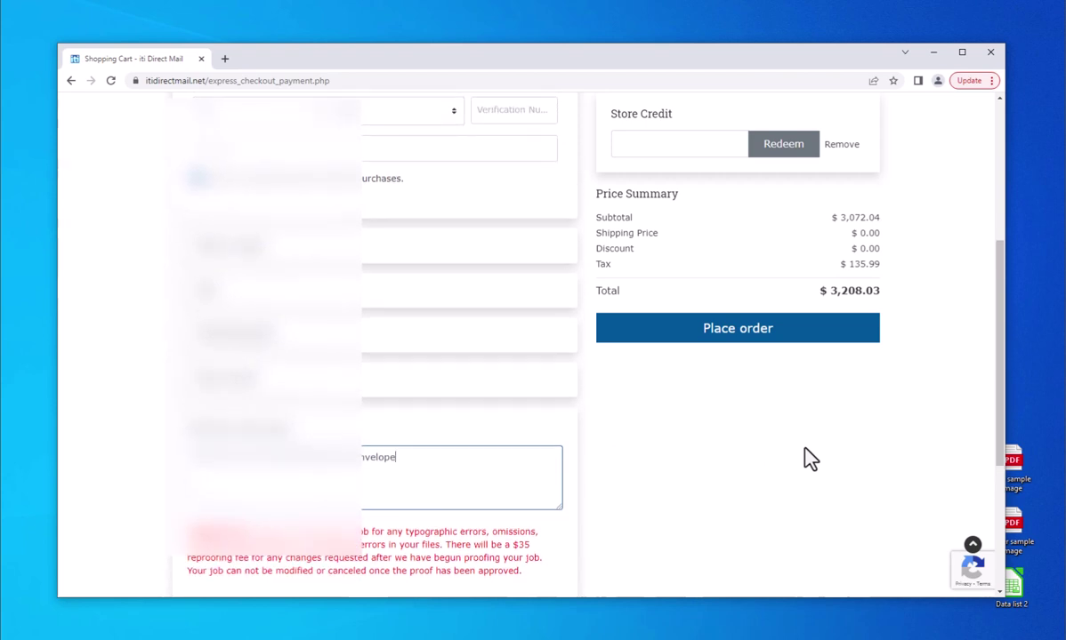
click(755, 338)
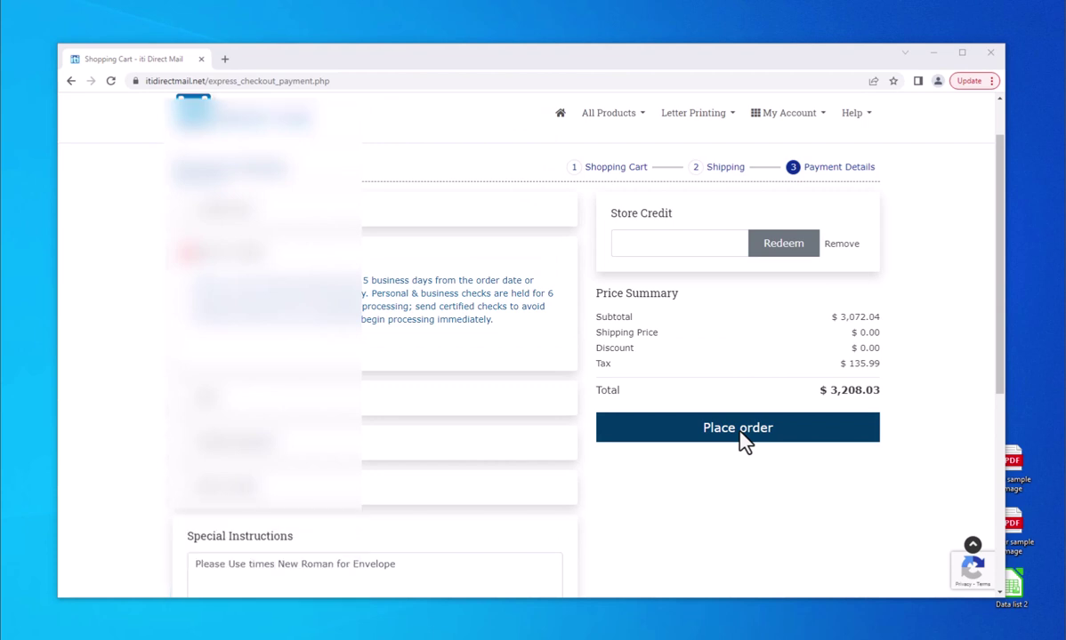
click(742, 443)
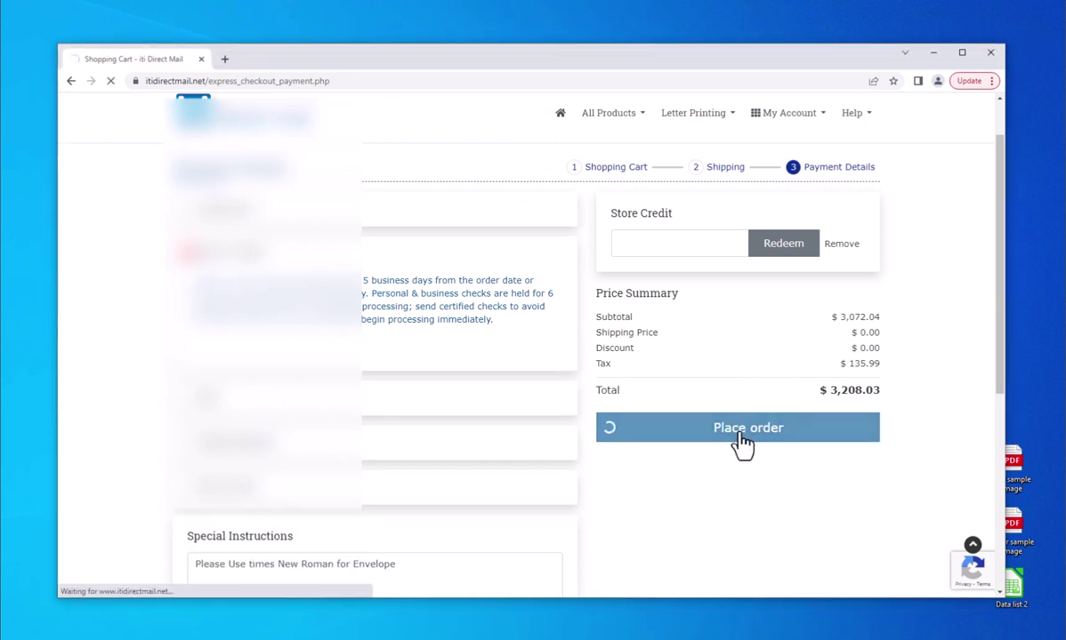